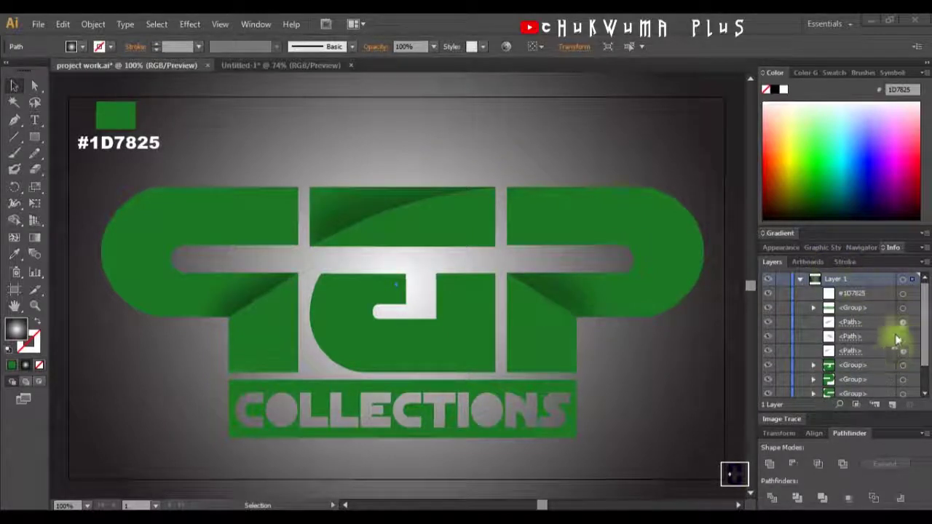
Step: Create a new single-artboard document, 1280 pt wide and 720 pt high, in RGB
left_click(672, 255)
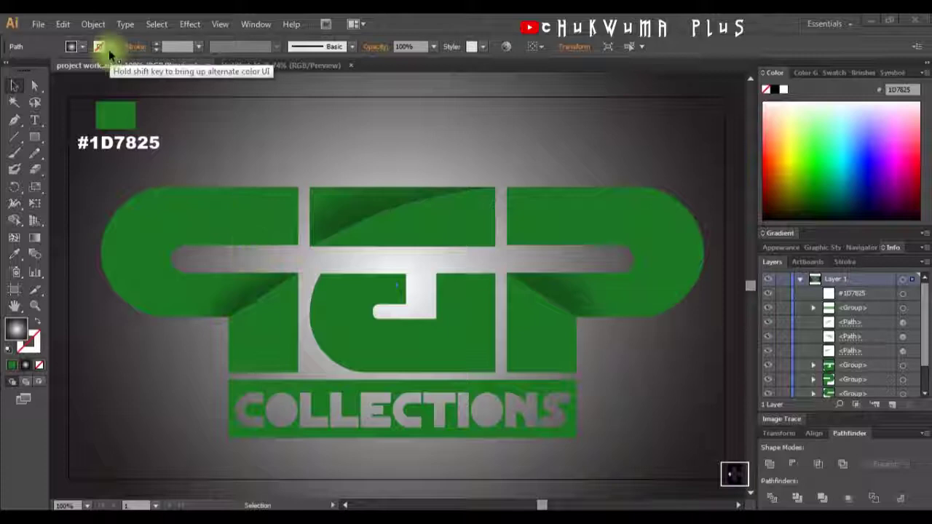
left_click(37, 25)
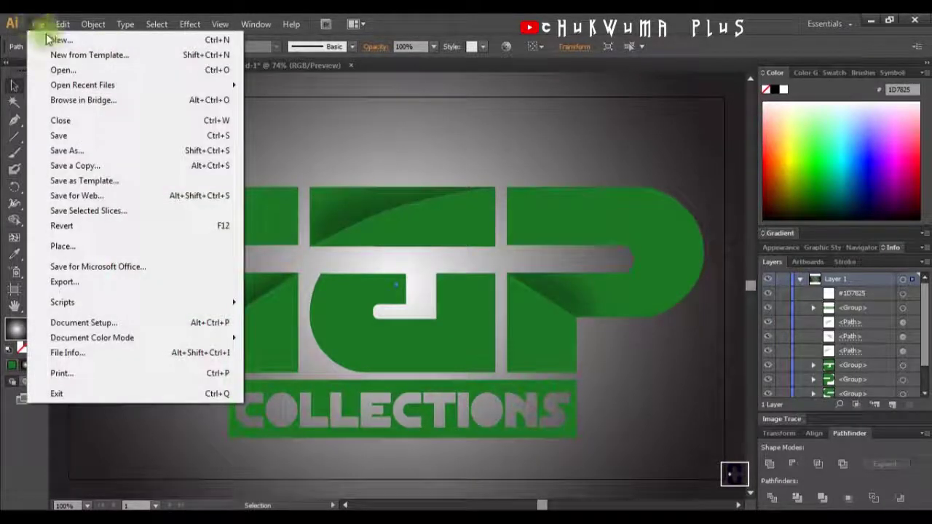
left_click(57, 42)
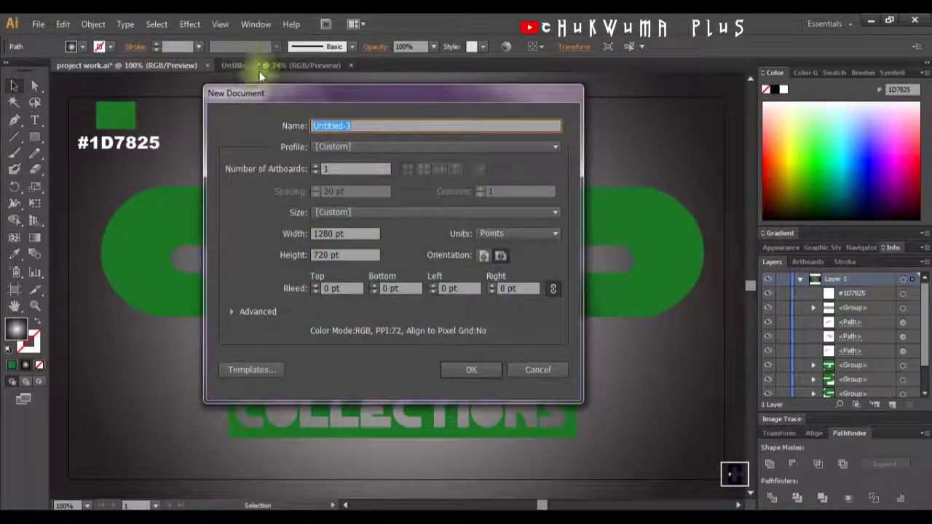
left_click_drag(290, 84, 299, 108)
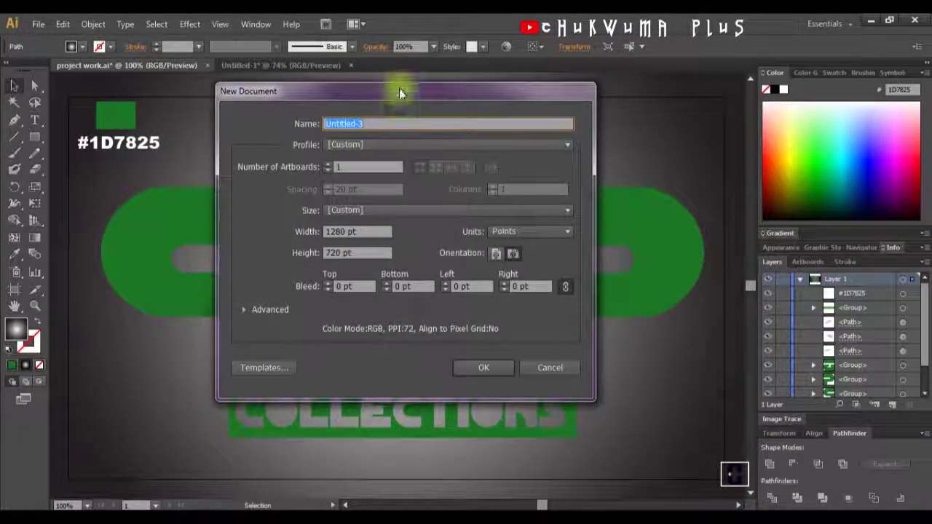
left_click(478, 364)
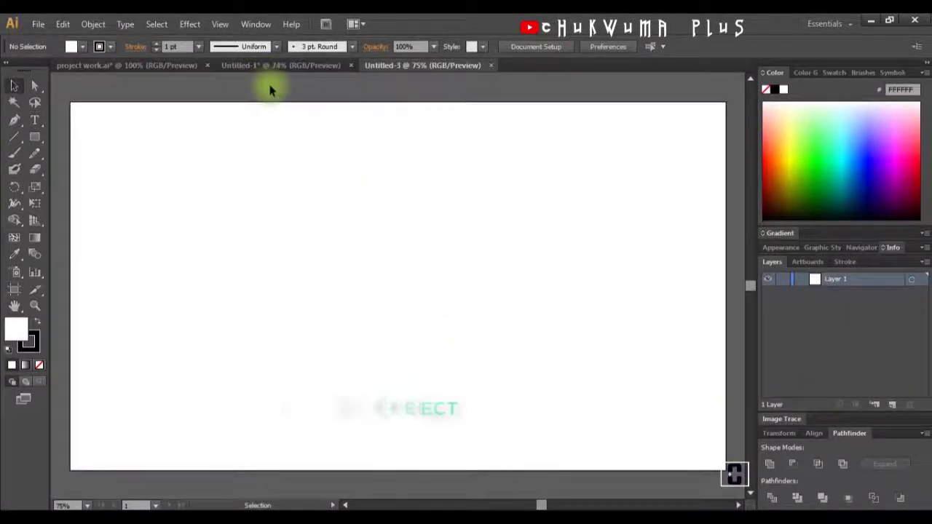
Step: Copy the green swatch rectangle from project work.ai into the new document and place it in the artboard's upper-left corner
left_click(168, 65)
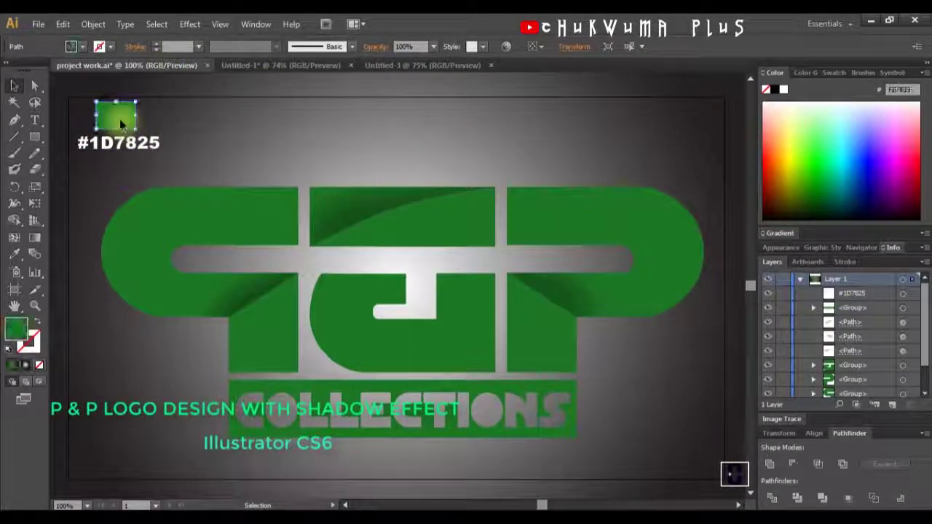
left_click(63, 24)
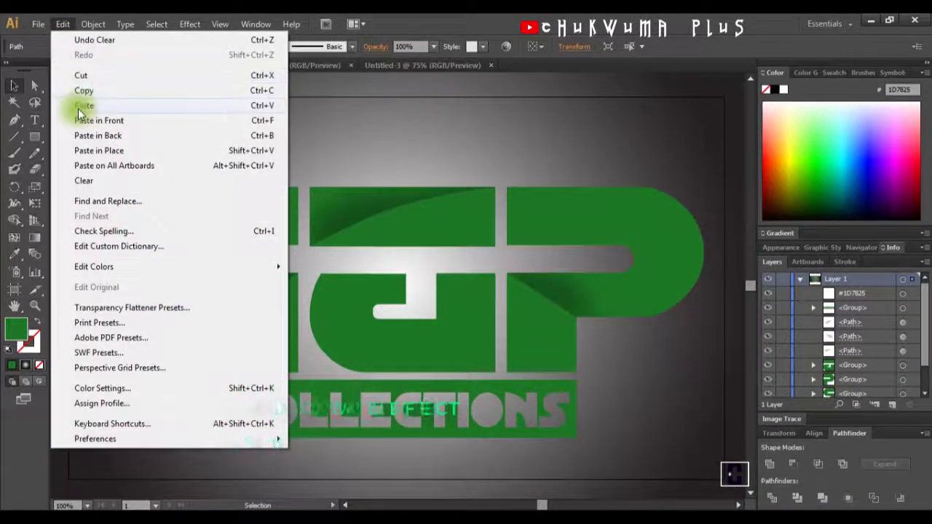
left_click(96, 93)
left_click(390, 65)
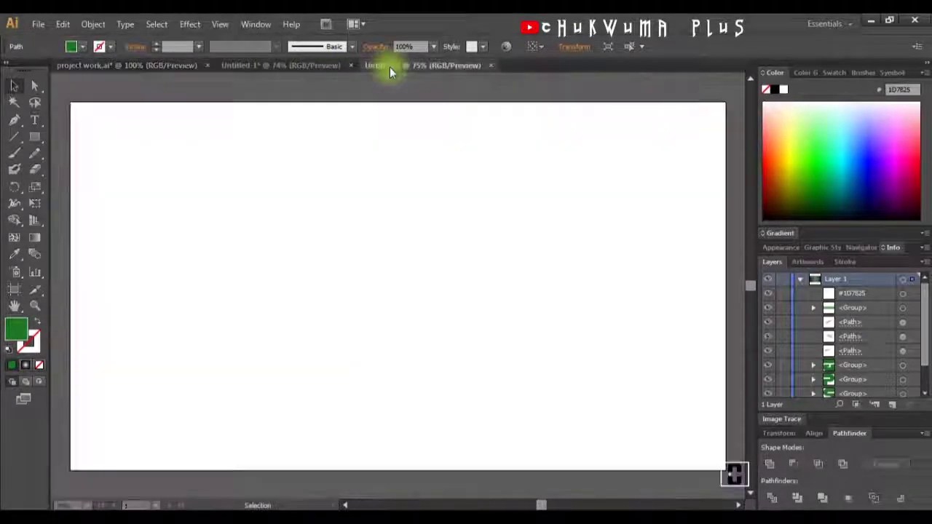
left_click(63, 24)
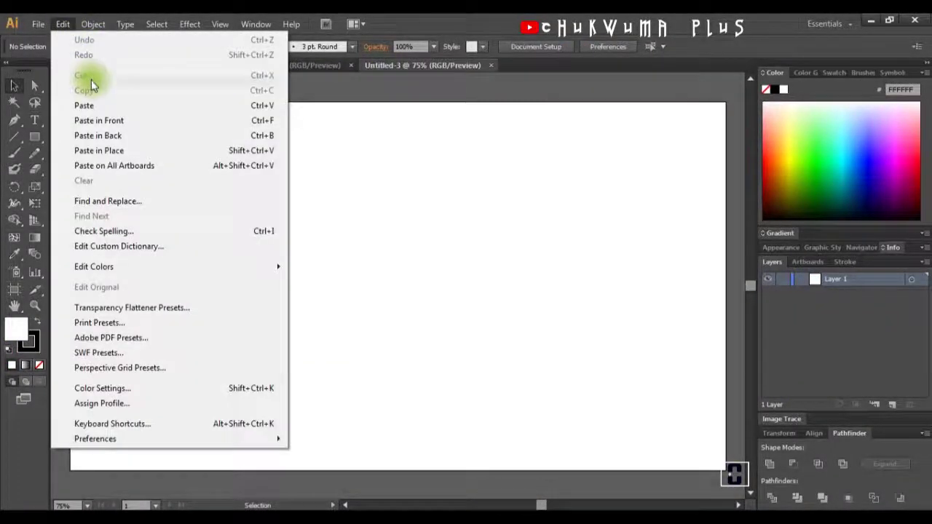
left_click(97, 109)
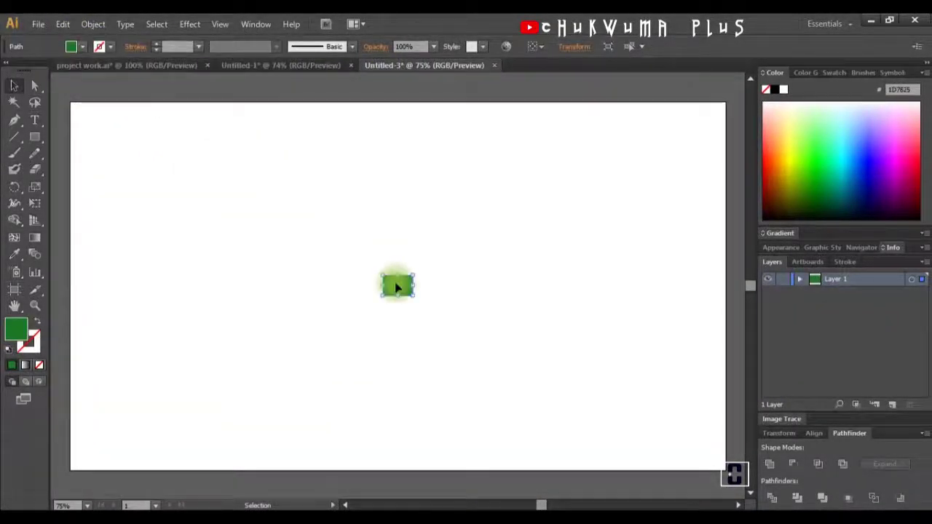
left_click_drag(391, 290, 85, 125)
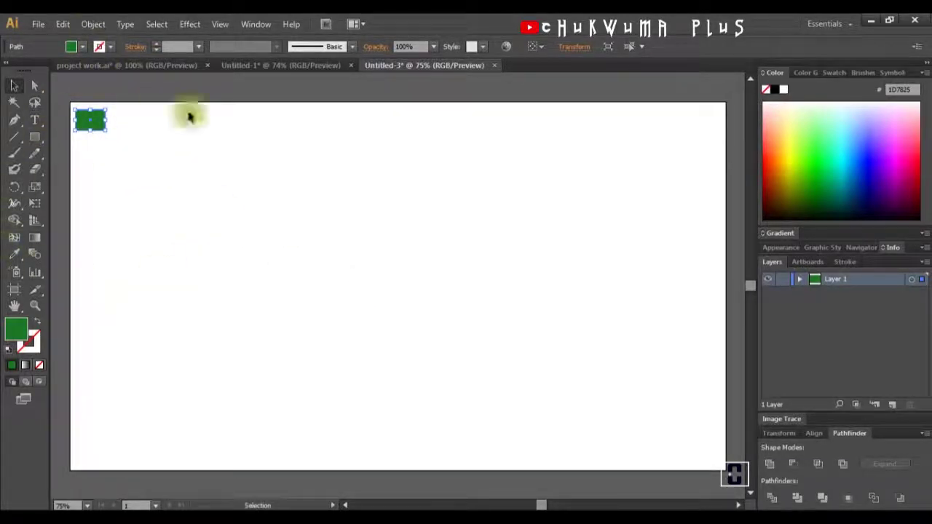
left_click(141, 182)
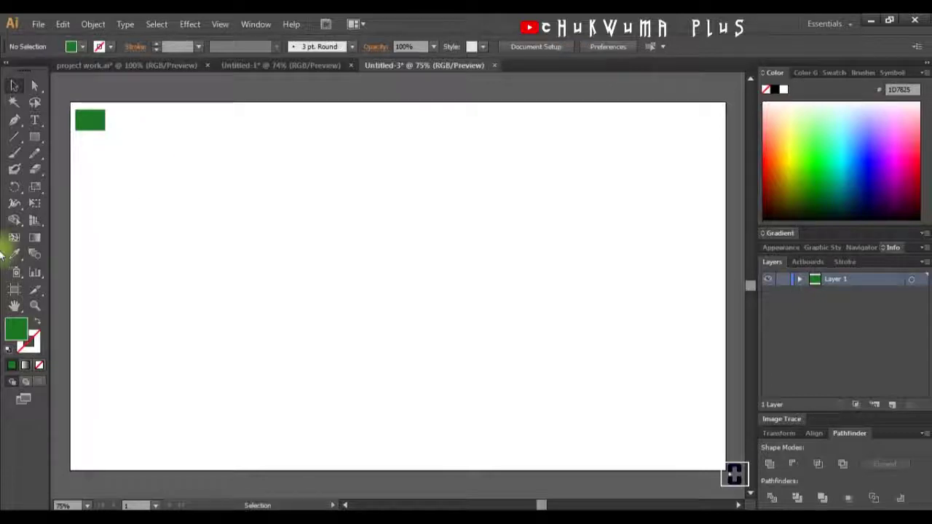
Step: Add the text "P&P" on the artboard and enlarge it to about 566 pt
left_click(35, 124)
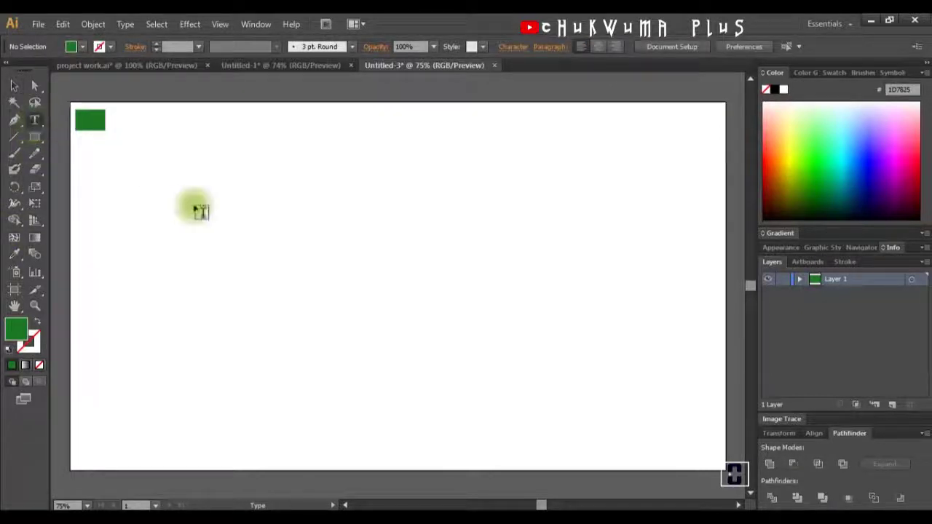
left_click(340, 267)
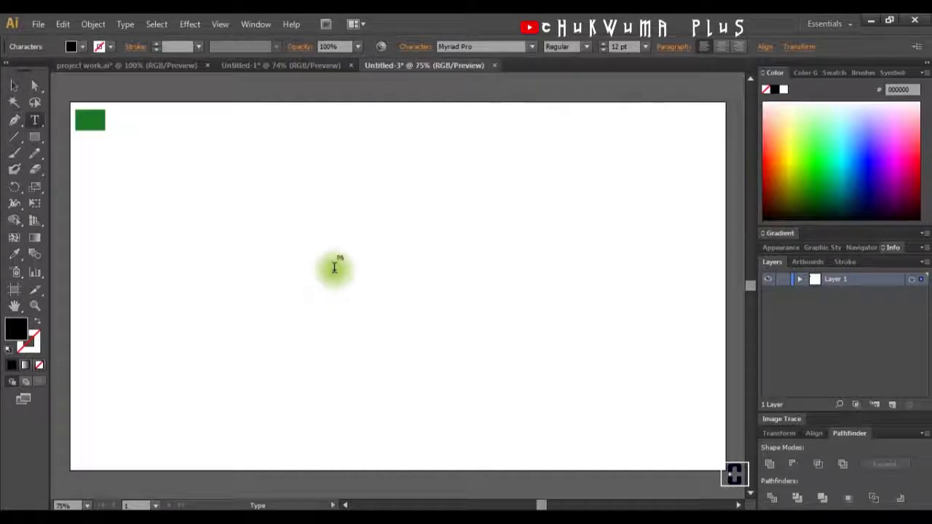
left_click(14, 86)
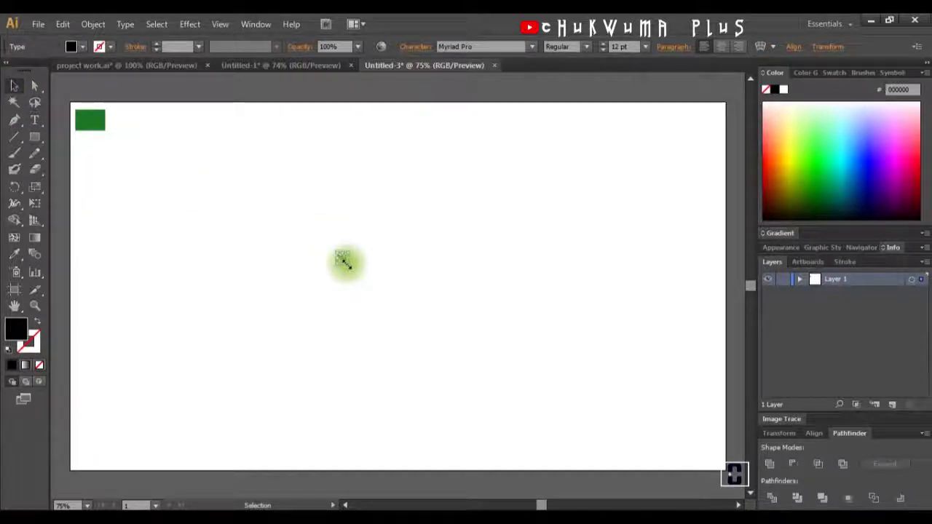
left_click_drag(342, 260, 591, 419)
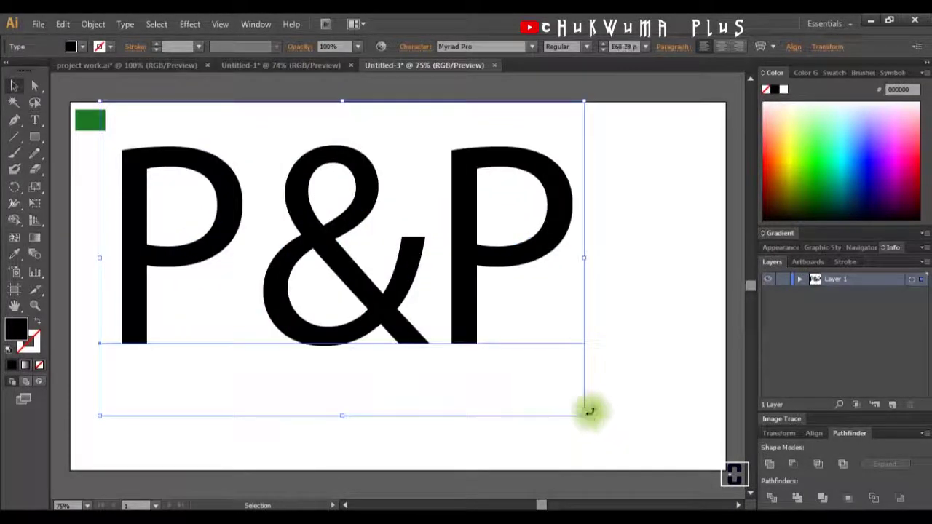
Step: Set the P&P text in SF Distant Galaxy, centred on the artboard and scaled down to about 529 pt
left_click_drag(539, 383, 623, 396)
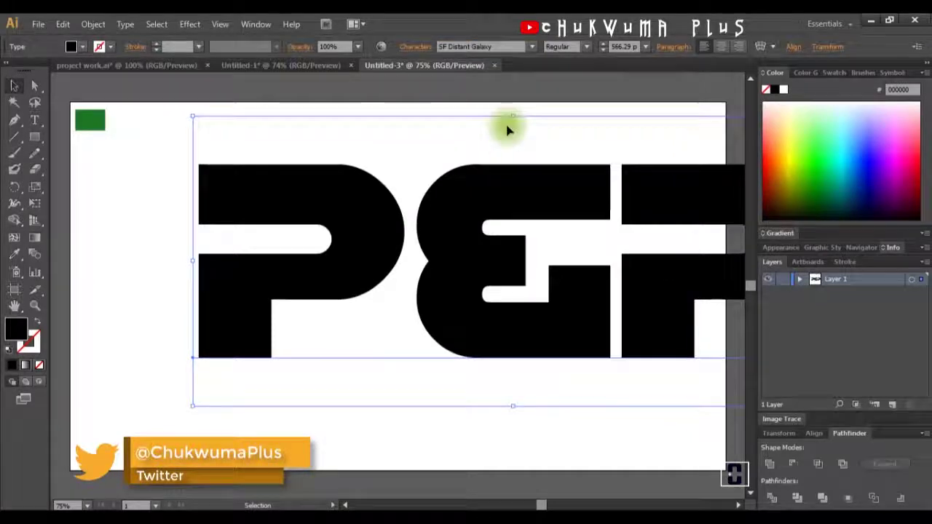
left_click_drag(559, 206, 452, 208)
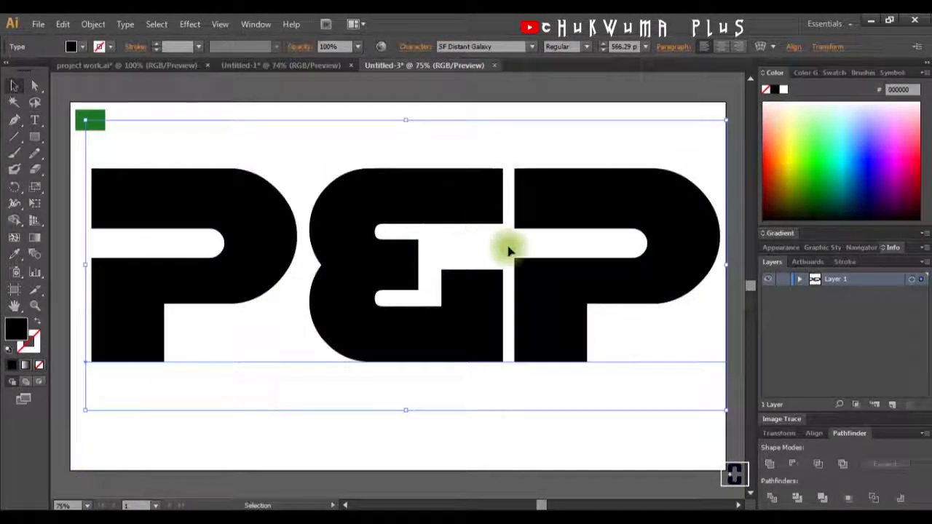
left_click_drag(481, 303, 474, 304)
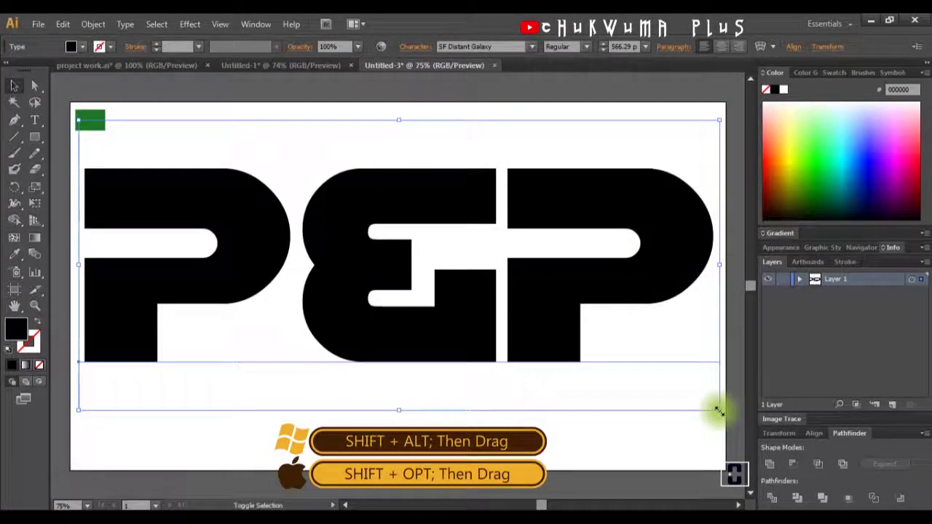
left_click_drag(718, 411, 699, 403)
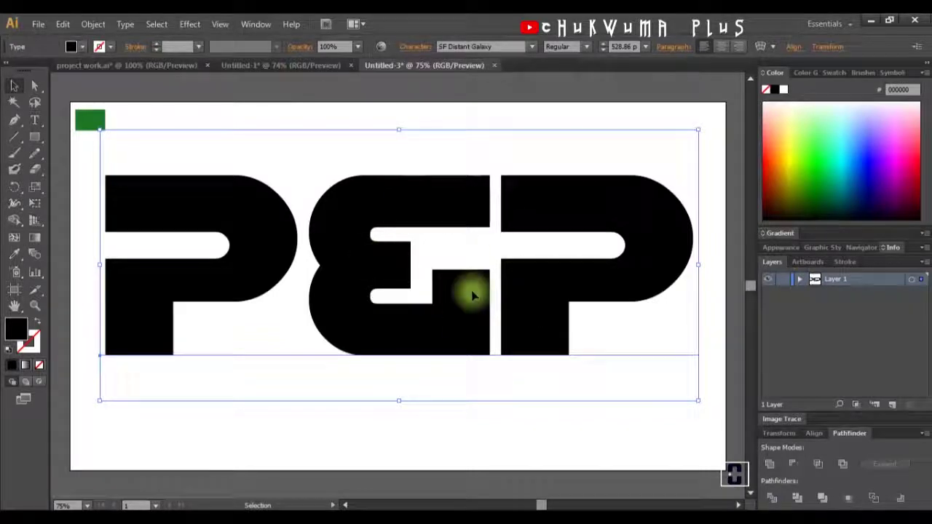
Step: Convert the P&P text to outlines and deselect it
left_click(126, 24)
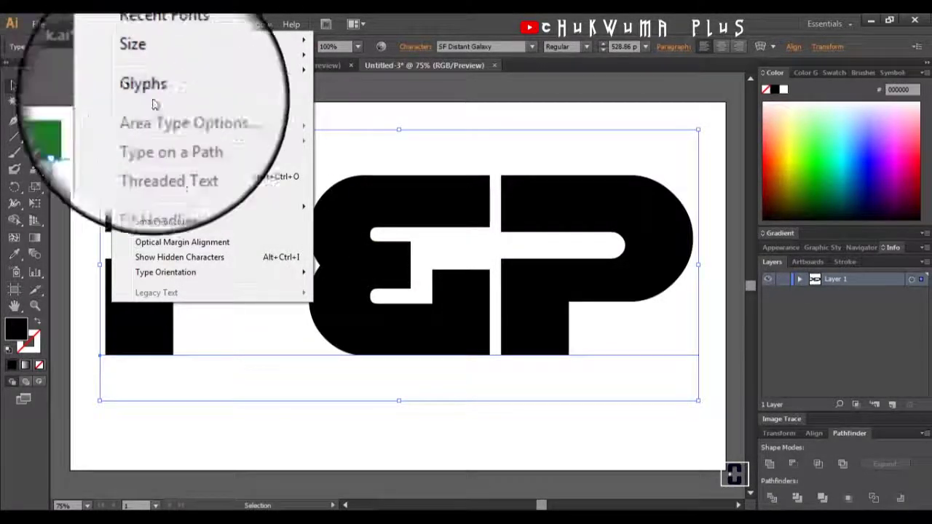
left_click(164, 177)
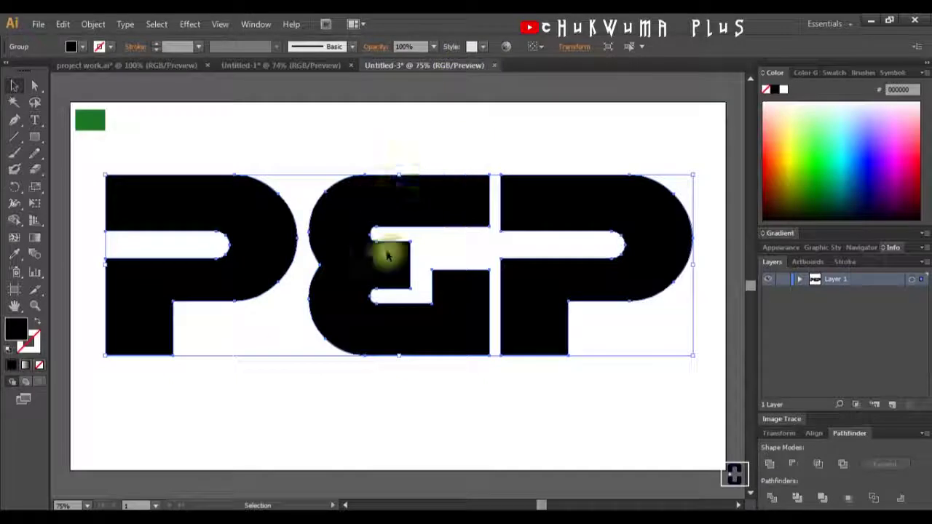
left_click(386, 144)
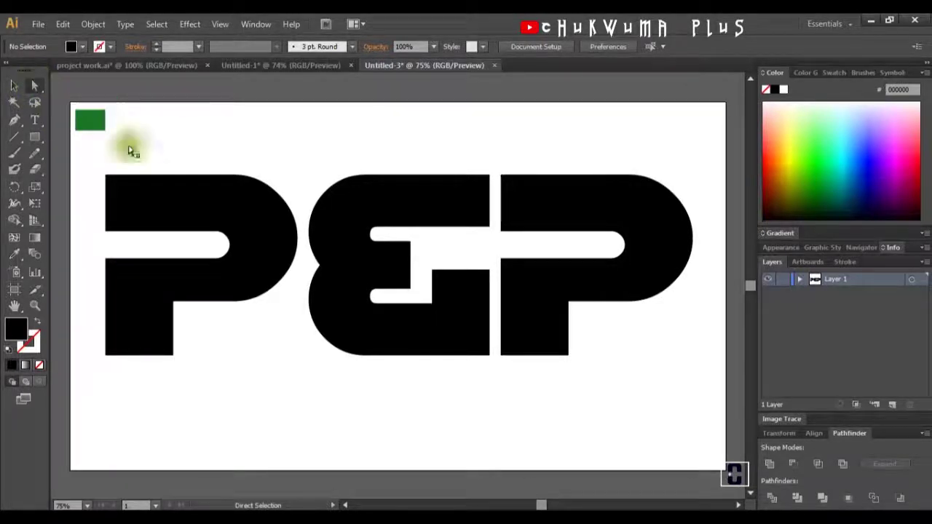
Step: Reflect the first P across the vertical axis at 90° and check the lettering's paths in outline view
right_click(204, 204)
mouse_move(262, 303)
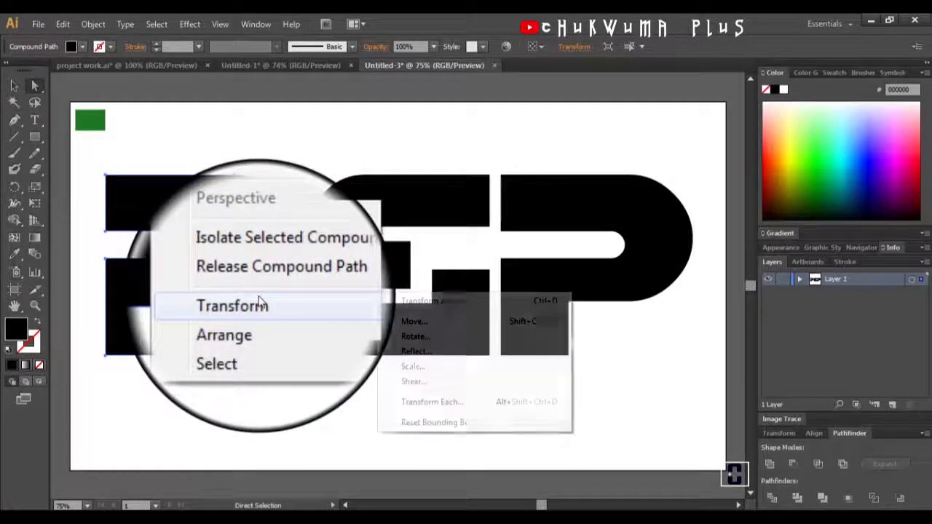
left_click(423, 355)
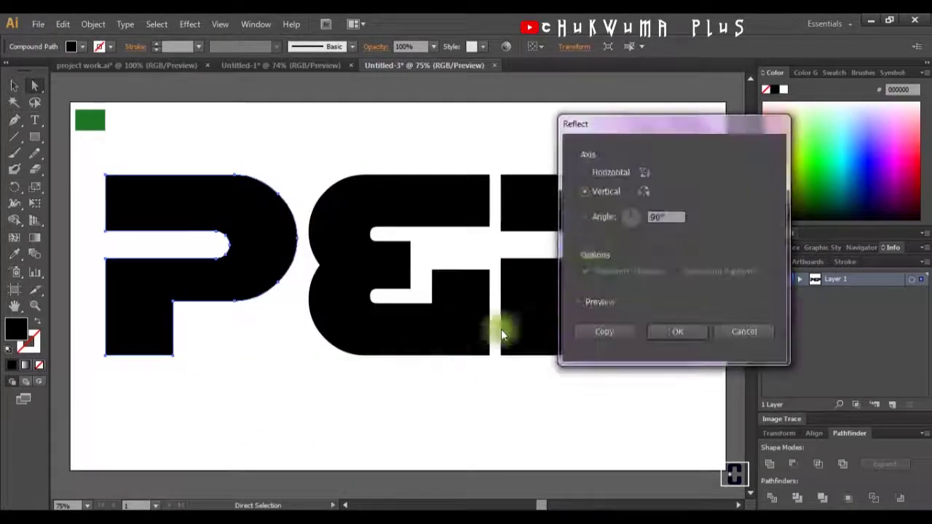
left_click(581, 301)
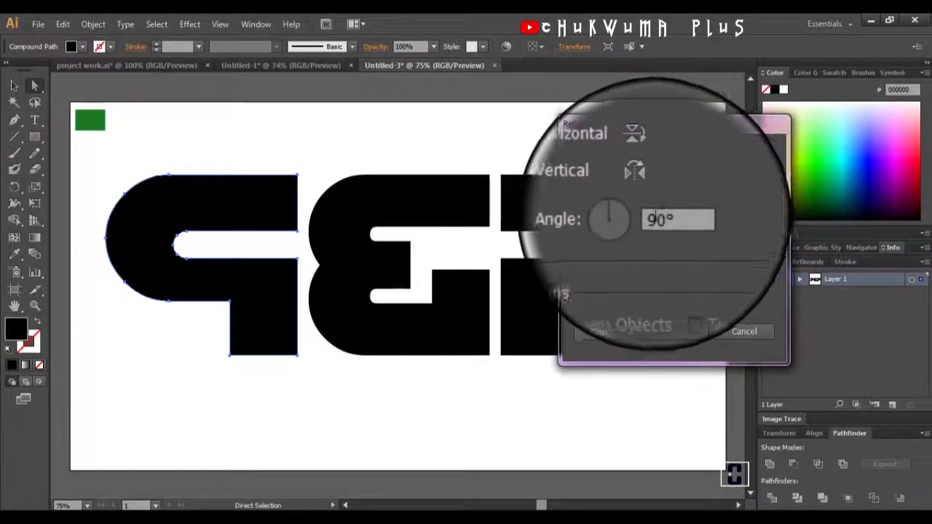
left_click(678, 333)
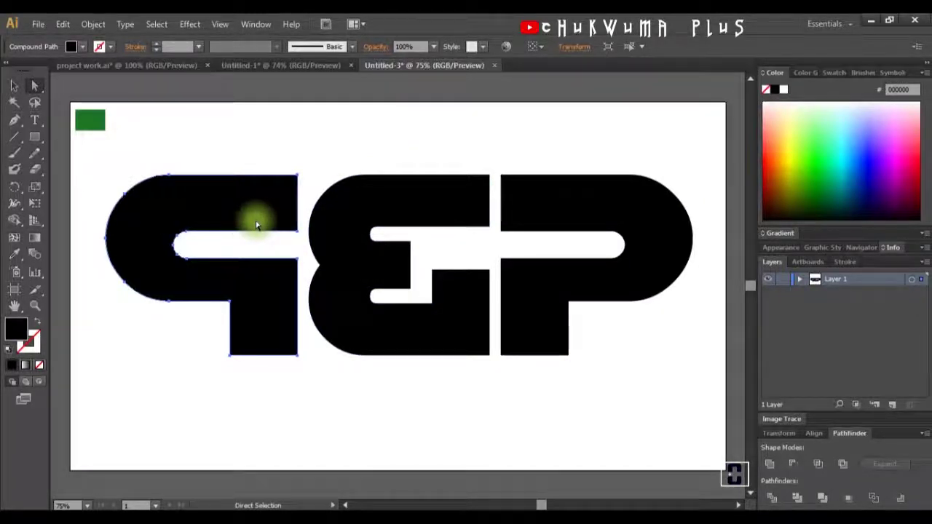
left_click(327, 170)
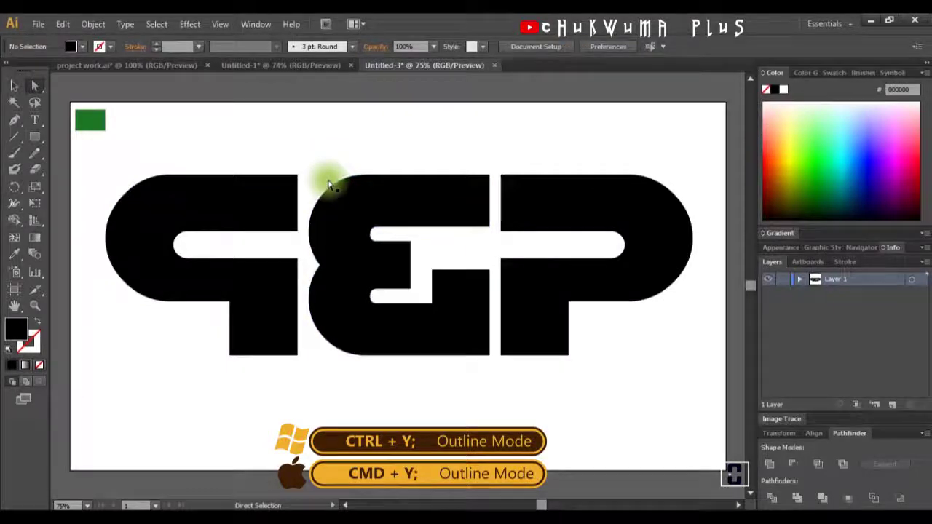
key("ctrl+y")
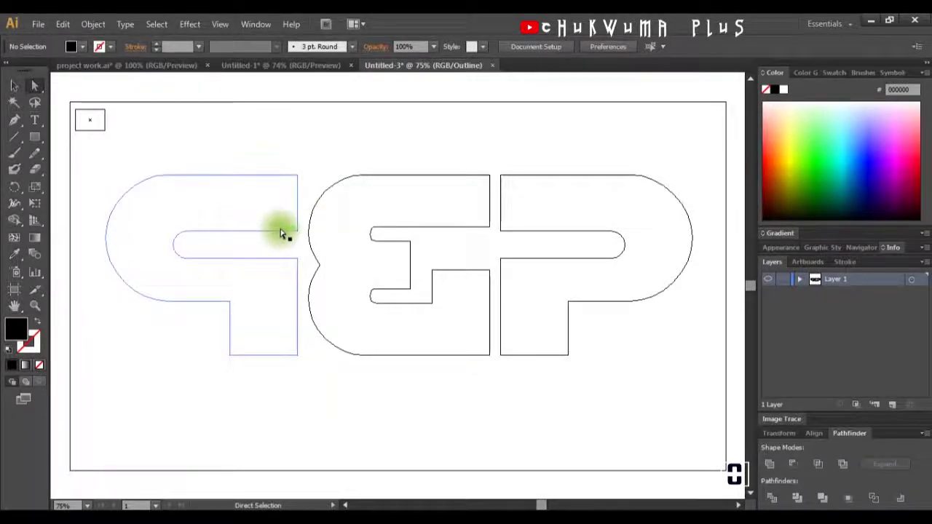
key("ctrl+y")
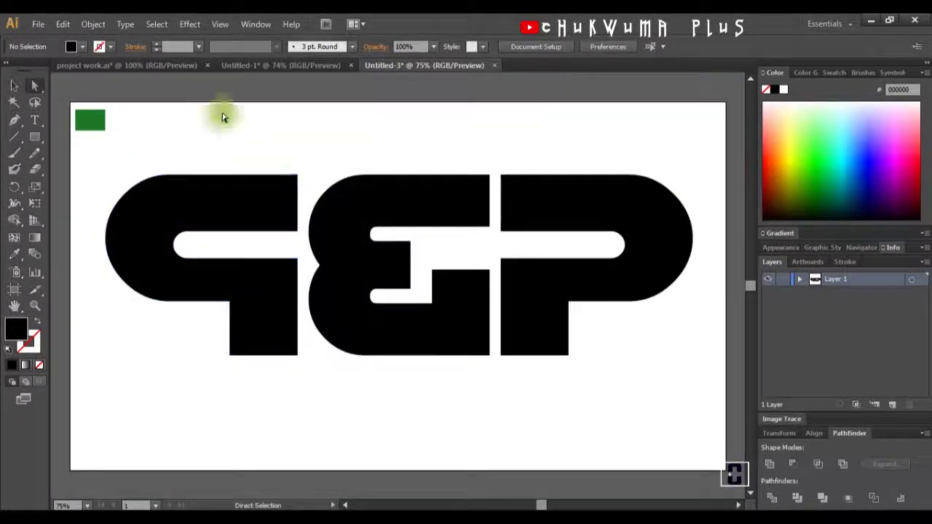
Step: Recolour the mirrored P and the whole lettering group with the swatch's green, 1D7825, using the Eyedropper
left_click(140, 209)
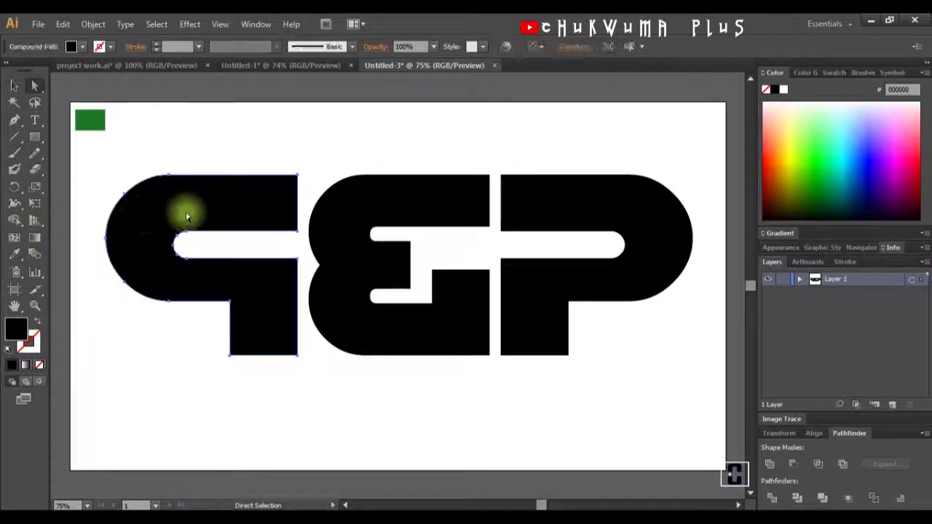
left_click(16, 256)
left_click(86, 123)
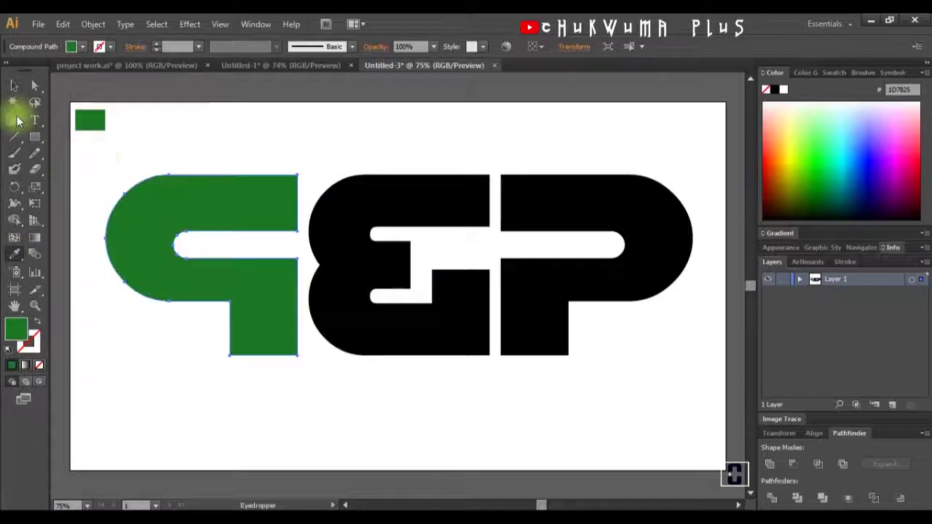
left_click(15, 86)
left_click(365, 236)
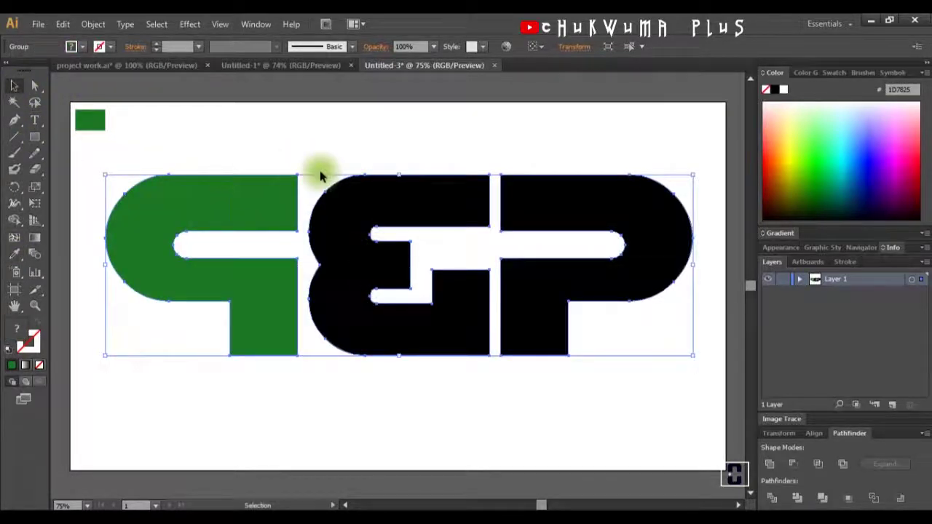
left_click(18, 256)
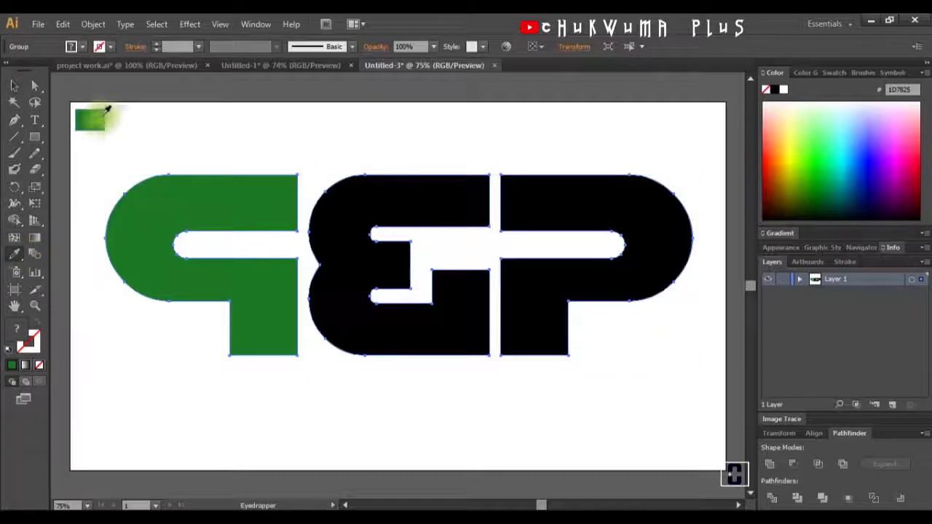
left_click(94, 121)
left_click(13, 87)
left_click(182, 196)
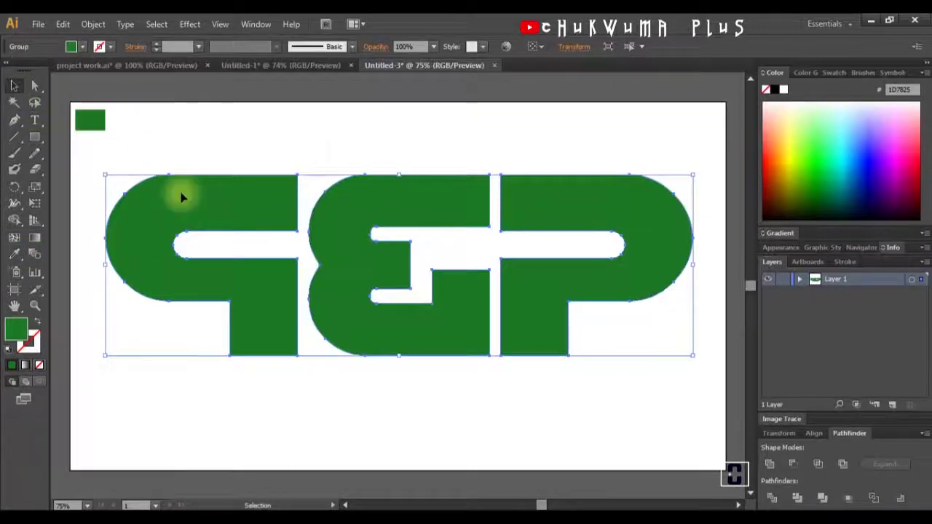
Step: In outline view, draw a straight diagonal path across the top of the mirrored P's stem with the Pen tool
left_click(306, 156)
key("ctrl+y")
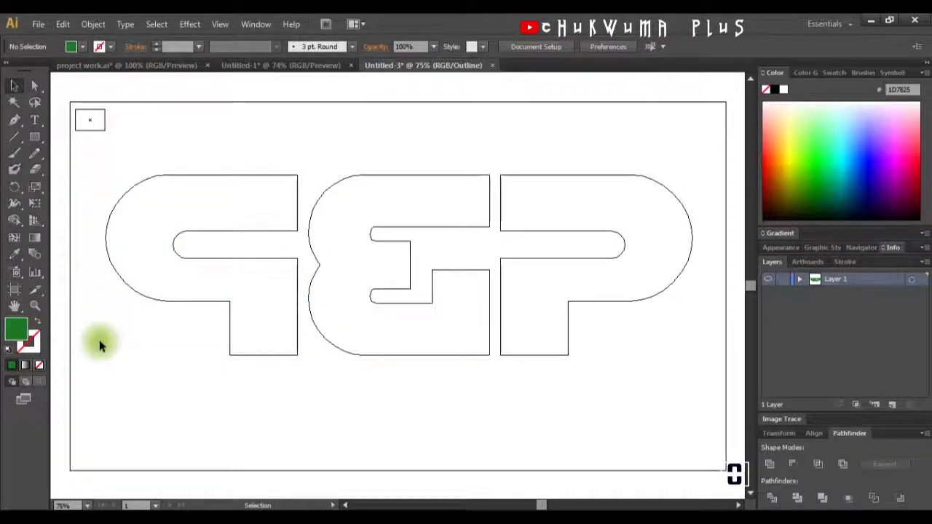
left_click(15, 120)
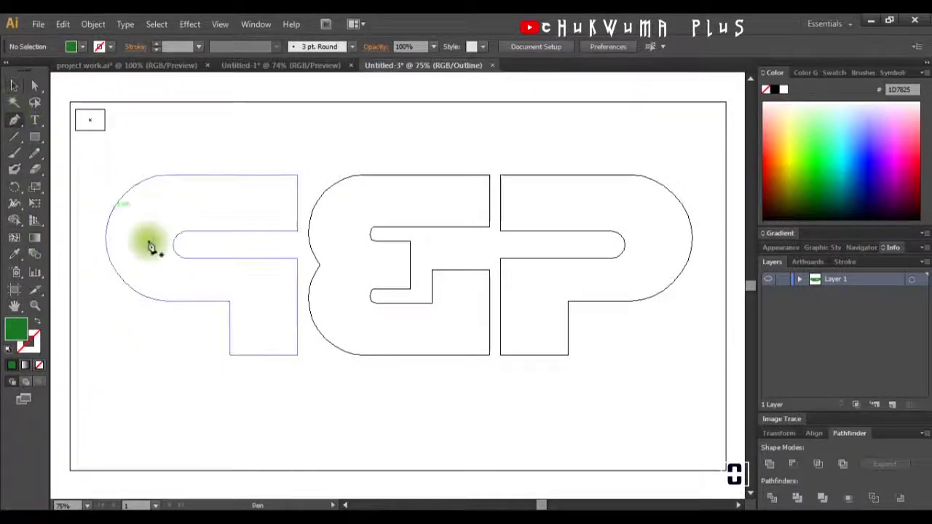
left_click(218, 309)
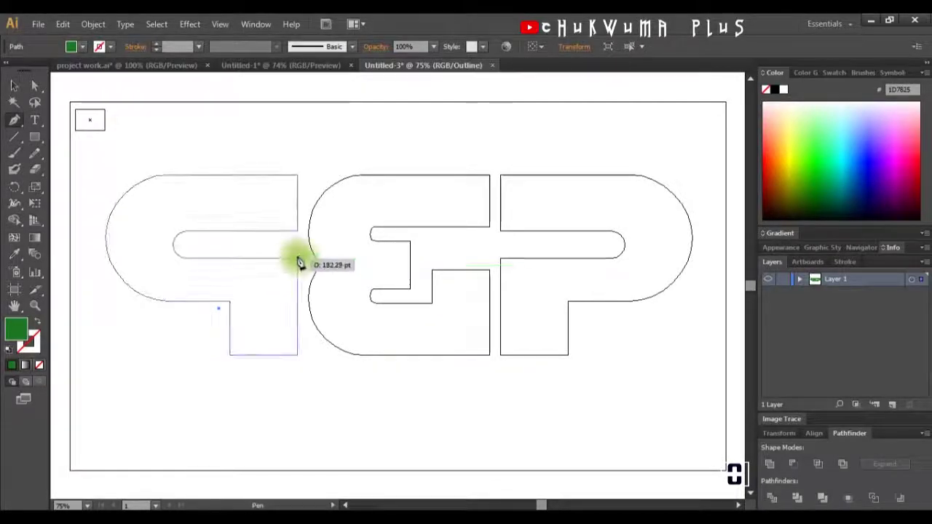
left_click(110, 215)
Step: Nudge the diagonal line's upper endpoint to Y 297 pt so the line runs through both corners of the mirrored P's stem
left_click(36, 86)
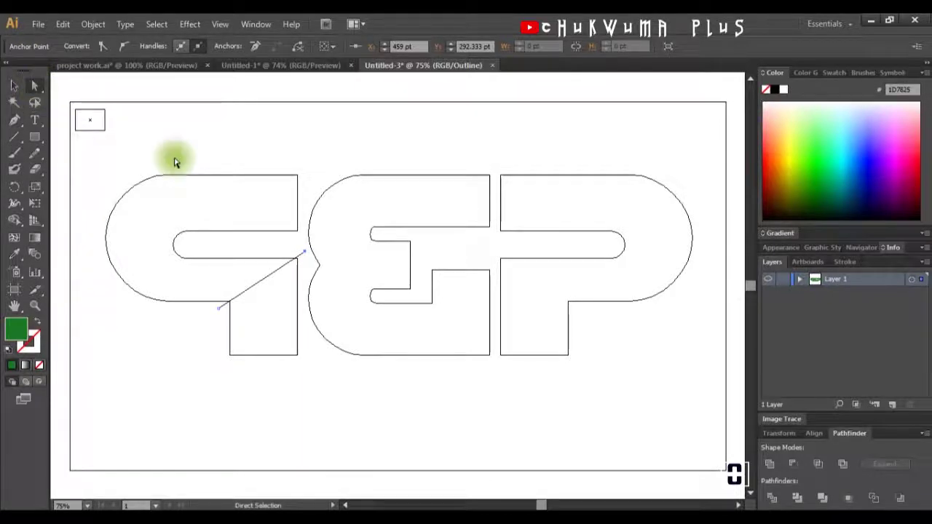
left_click(306, 258)
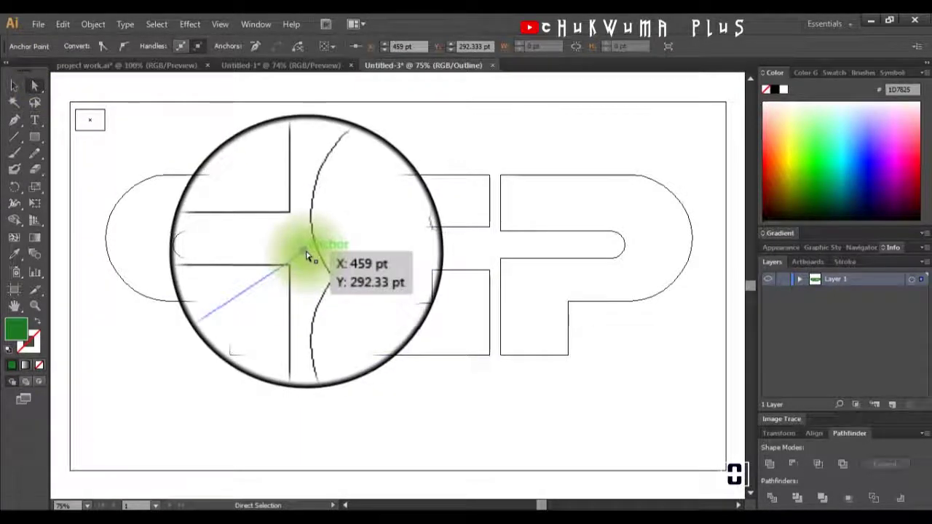
left_click_drag(306, 256, 305, 258)
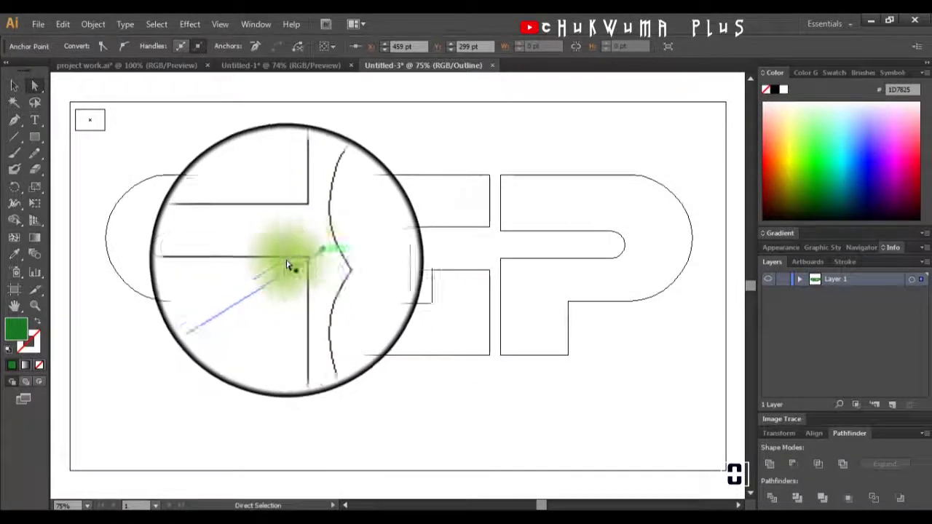
left_click(315, 260)
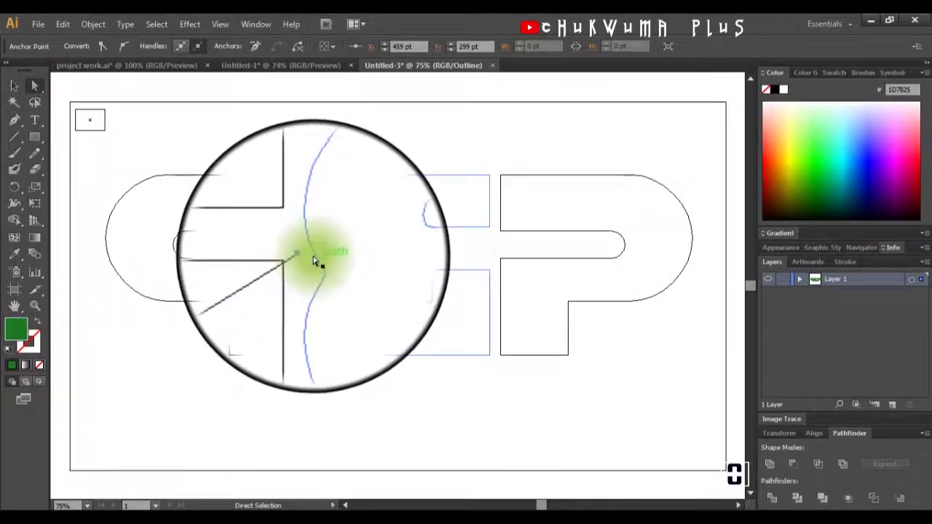
left_click(235, 233)
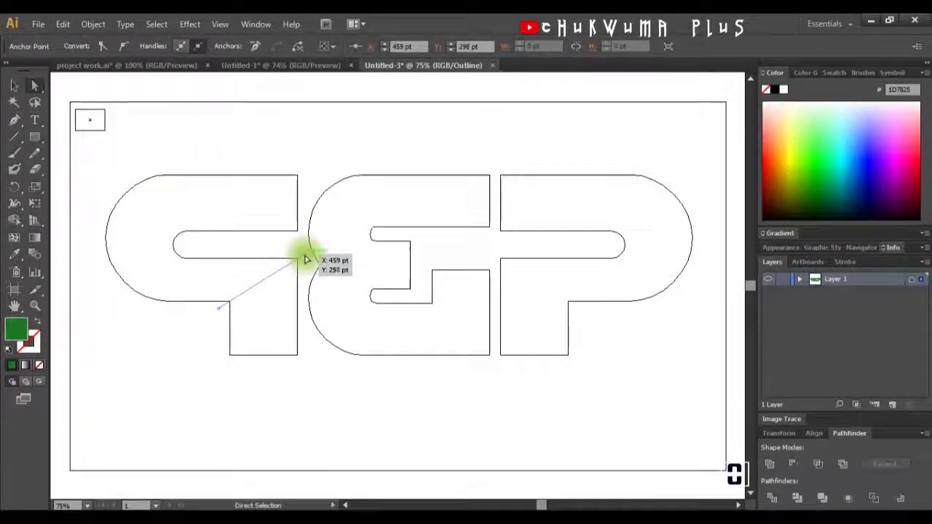
left_click_drag(306, 260, 303, 256)
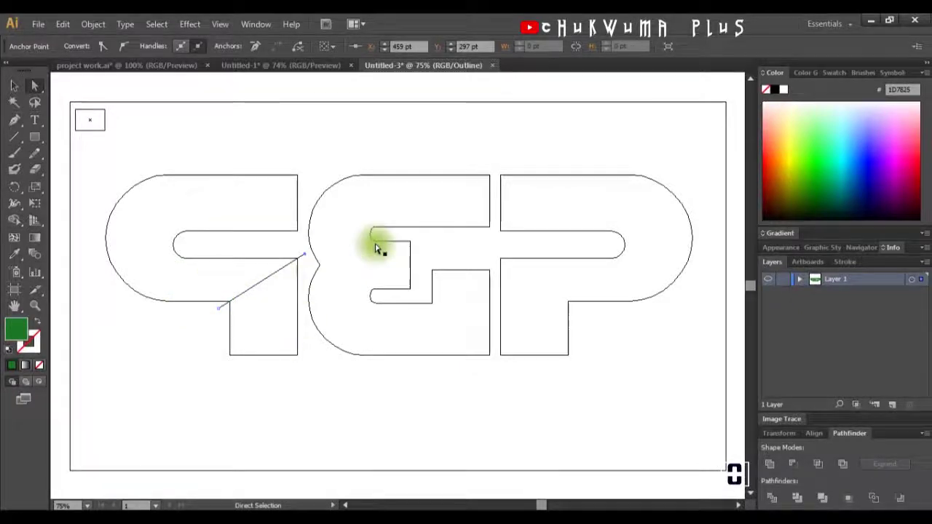
Step: Split the mirrored P along the diagonal line with Pathfinder's Divide and check the separate pieces
left_click(263, 177)
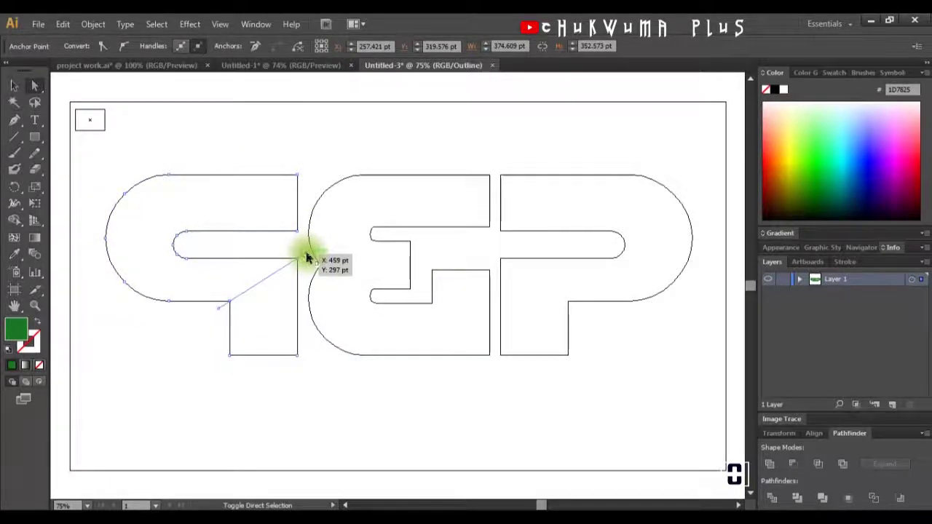
left_click_drag(306, 258, 303, 256)
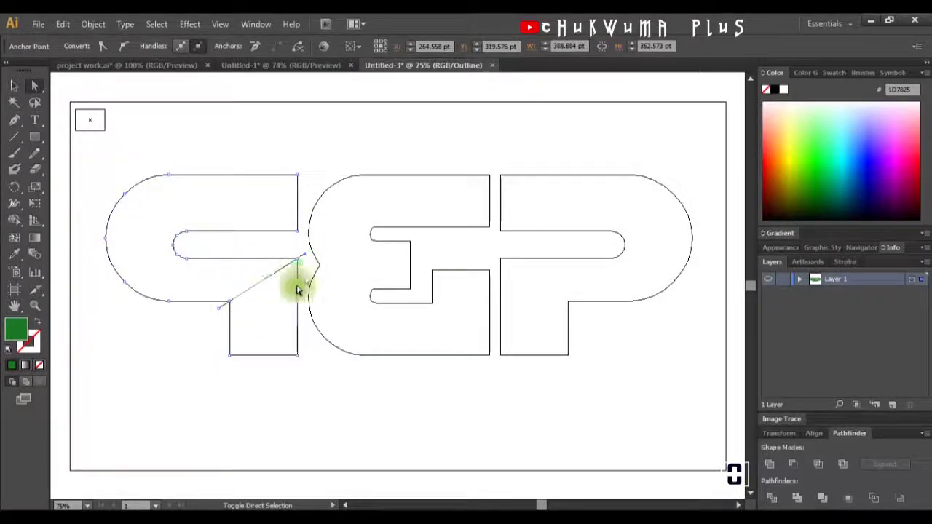
left_click(772, 500)
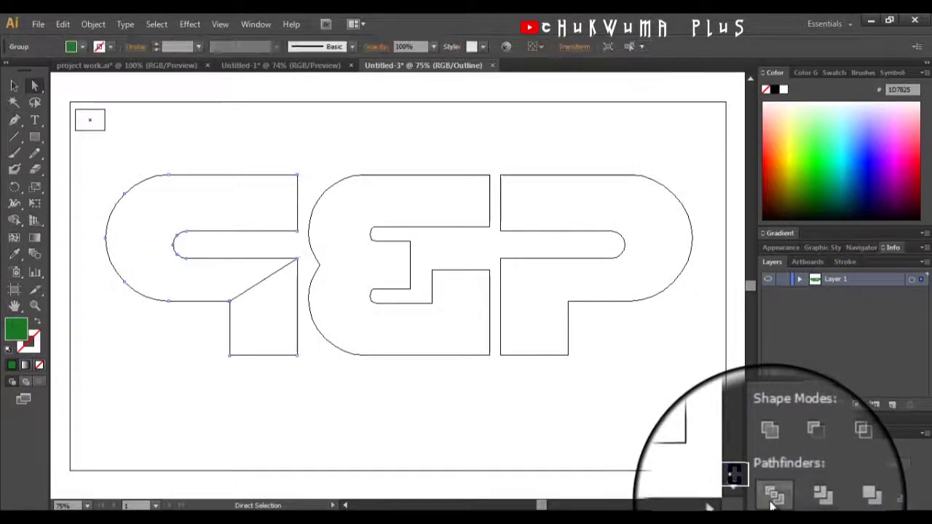
left_click(471, 454)
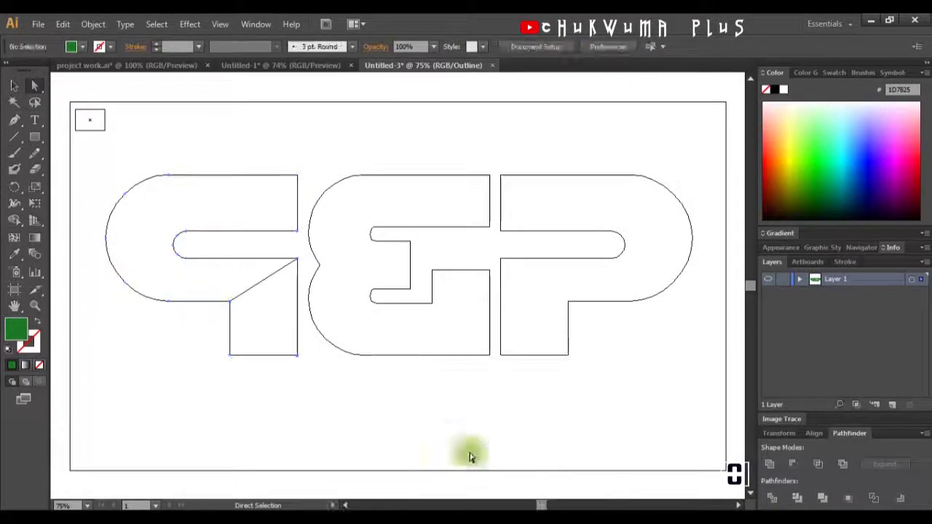
left_click(219, 258)
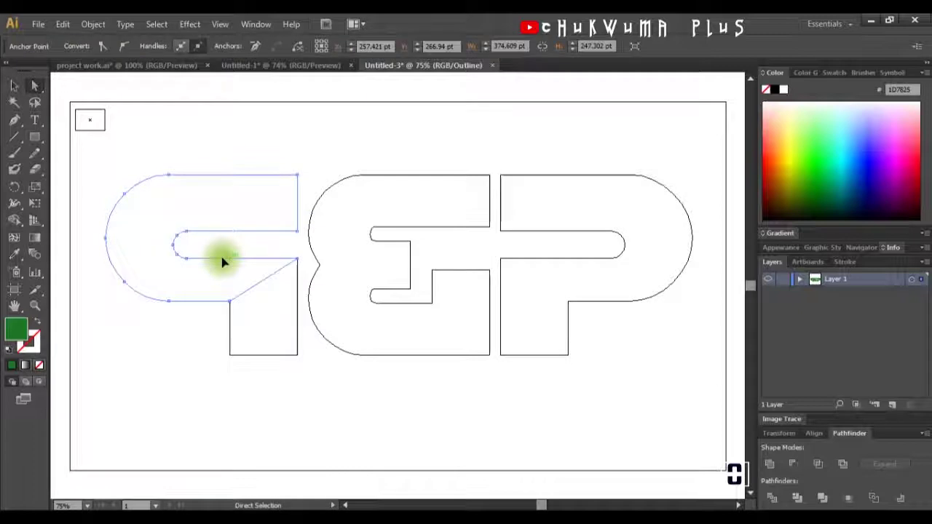
left_click(291, 299)
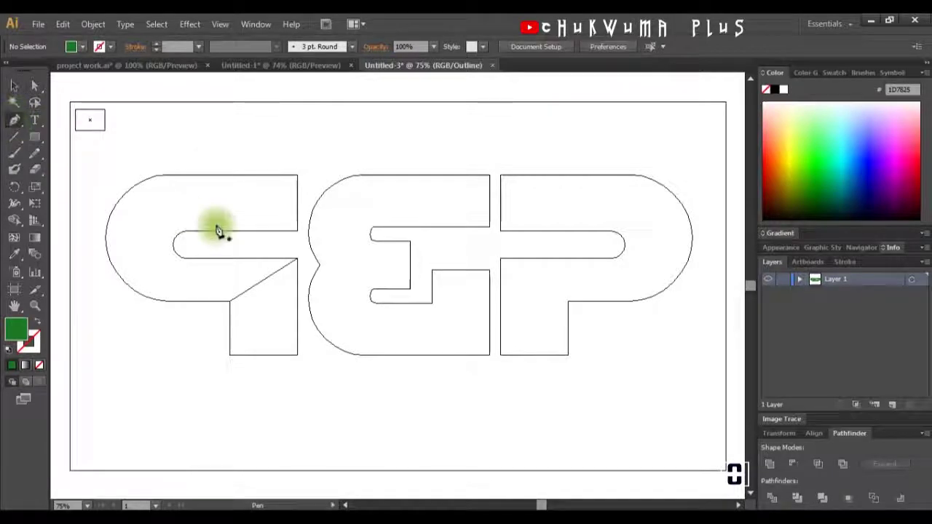
Step: Draw a matching diagonal line across the last P's stem and nudge its lower endpoint to Y 399.667 pt to meet the stem corner
left_click(488, 251)
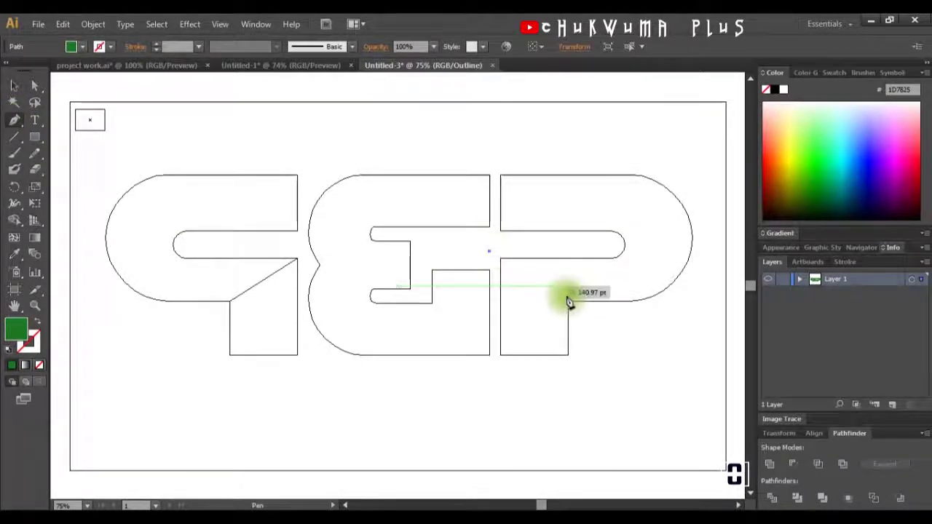
left_click(574, 314)
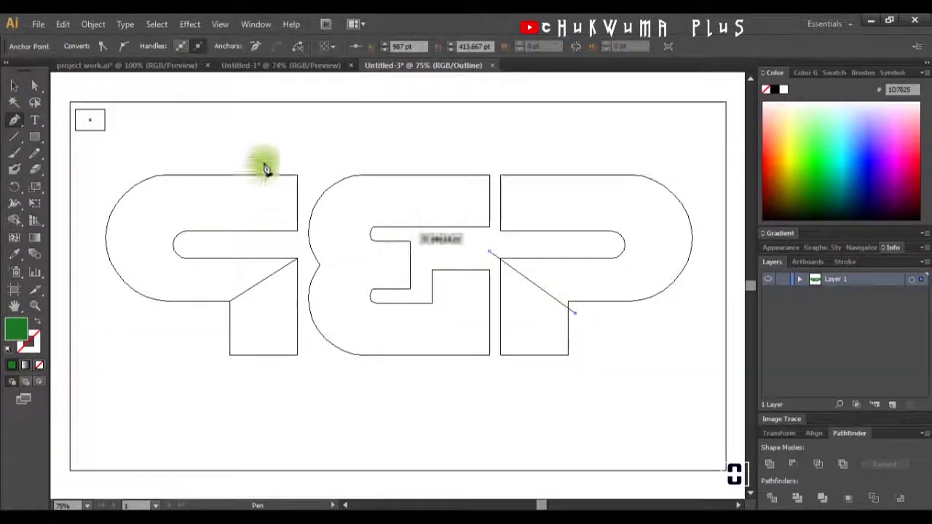
left_click(32, 86)
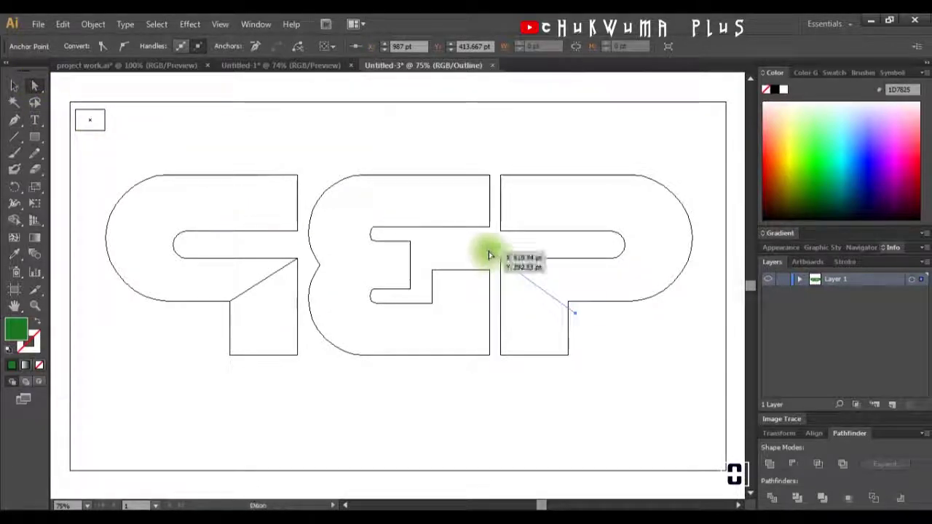
left_click(488, 253)
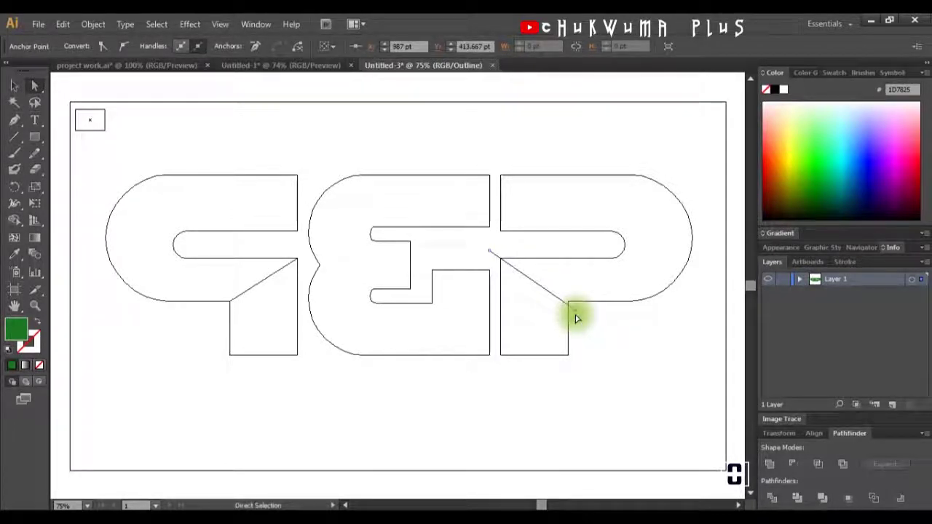
left_click(573, 312)
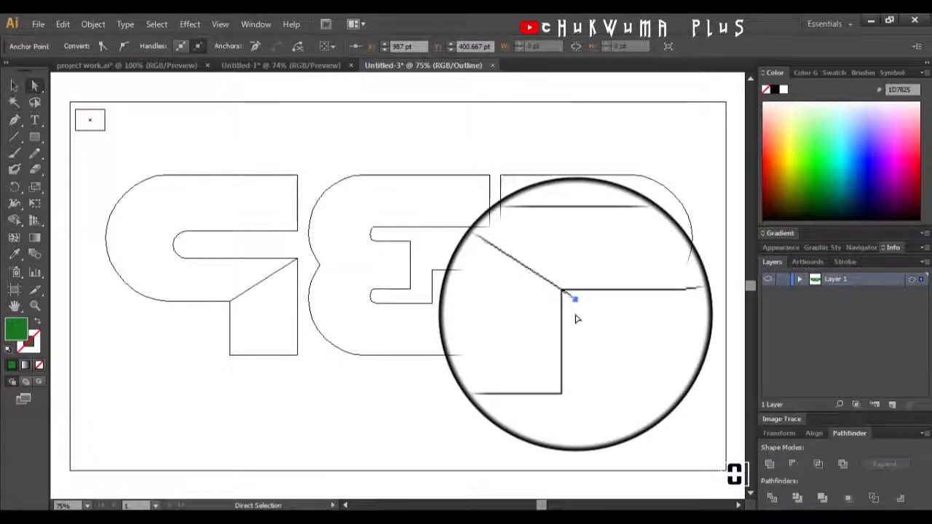
left_click(571, 335)
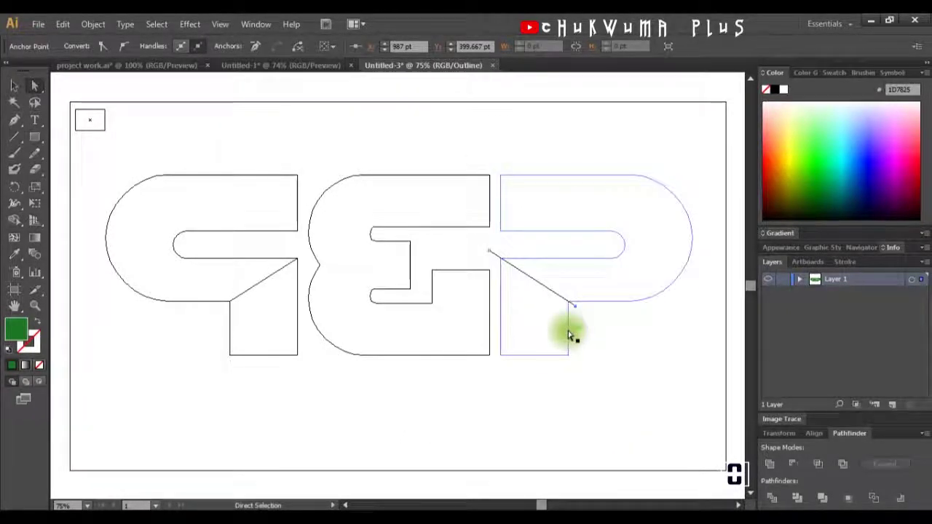
Step: Divide the last P along its diagonal line with Pathfinder and check the separated stem piece
left_click(606, 302)
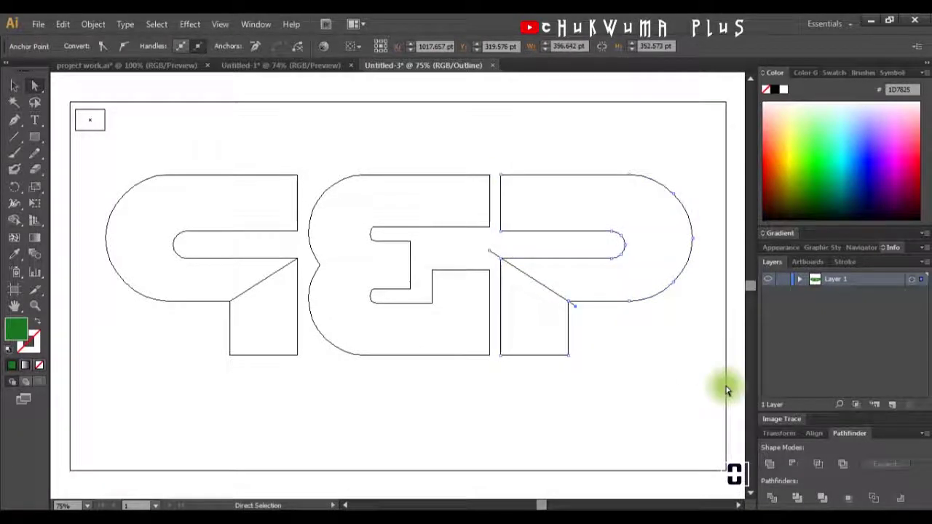
left_click(775, 501)
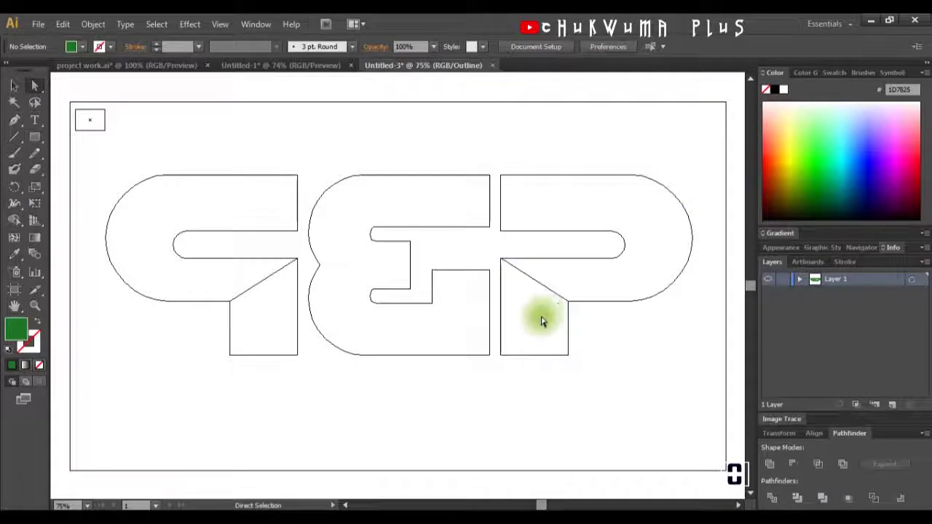
left_click(570, 354)
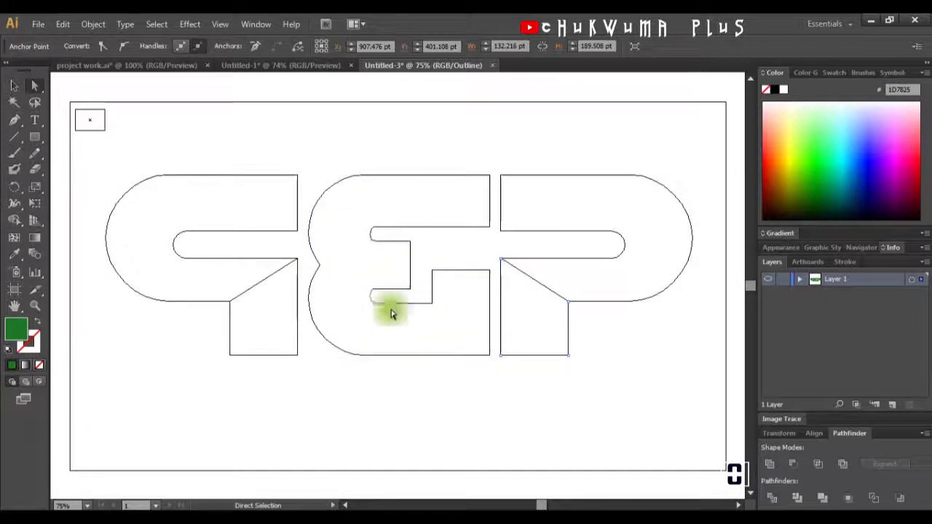
Step: Raise the ampersand's lower-arm top edge and lower its middle bar's top edge until both align with the tops of the P stems
left_click(375, 288)
left_click(410, 222)
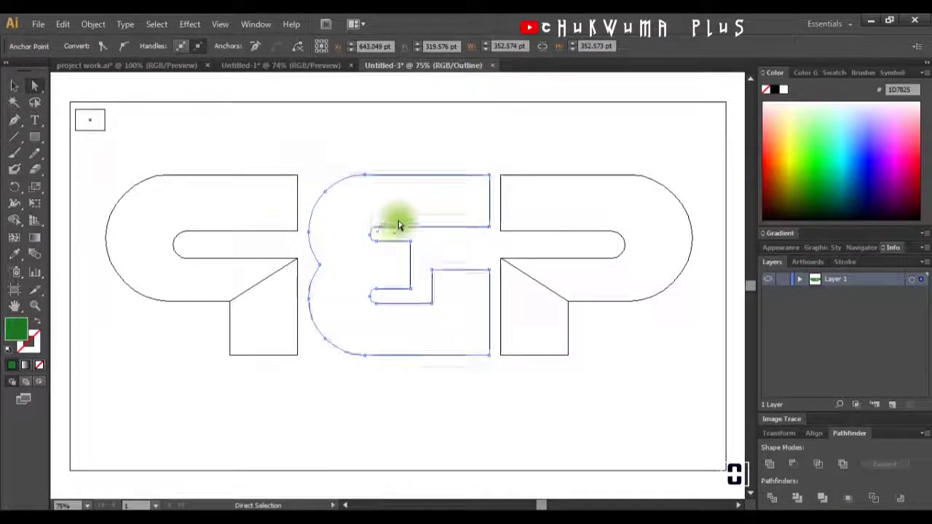
double_click(34, 87)
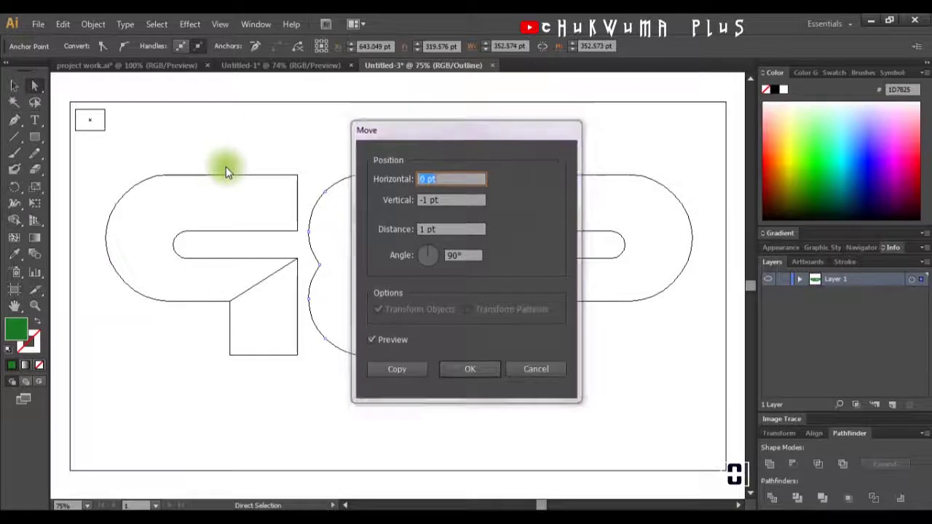
key("Return")
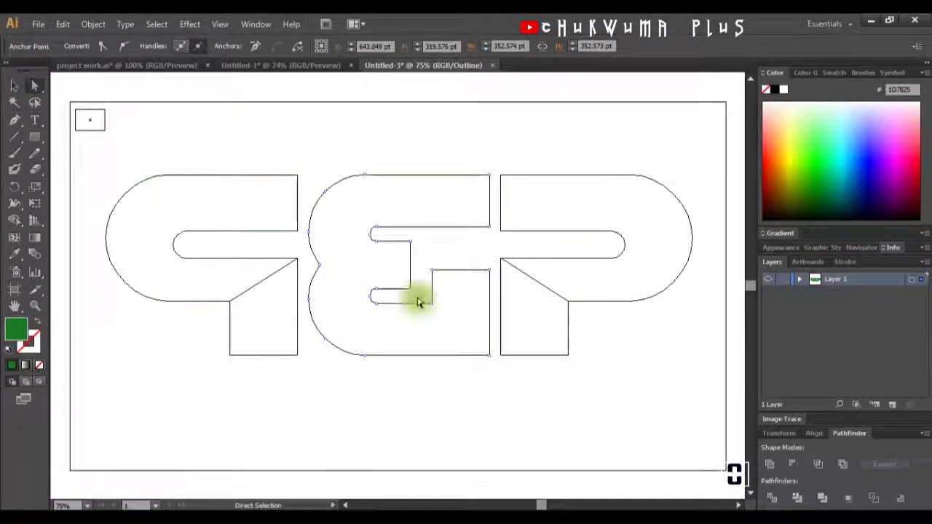
left_click_drag(426, 261, 498, 282)
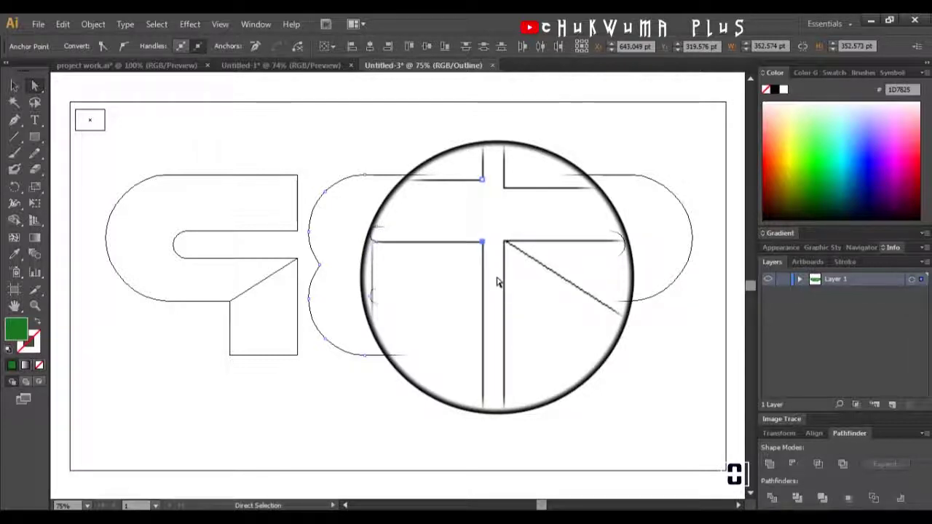
left_click(497, 283)
left_click(452, 221)
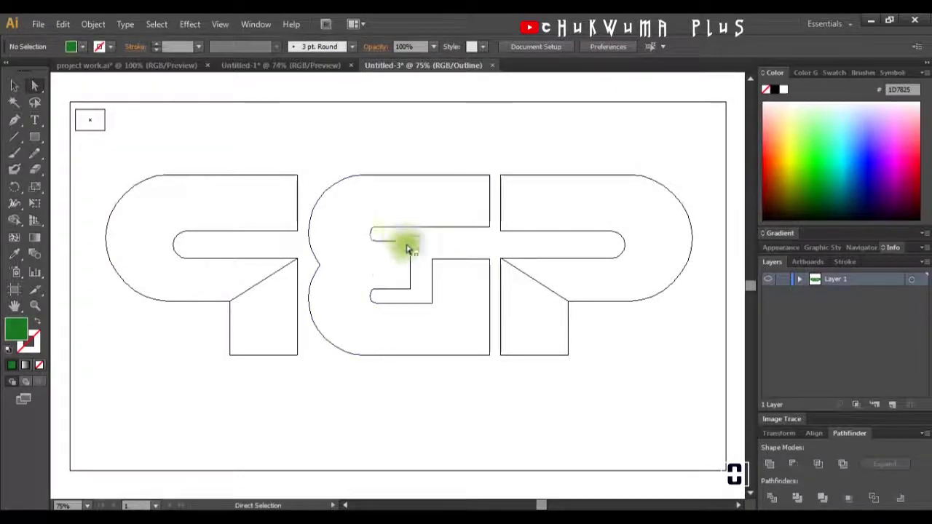
left_click_drag(426, 234, 364, 255)
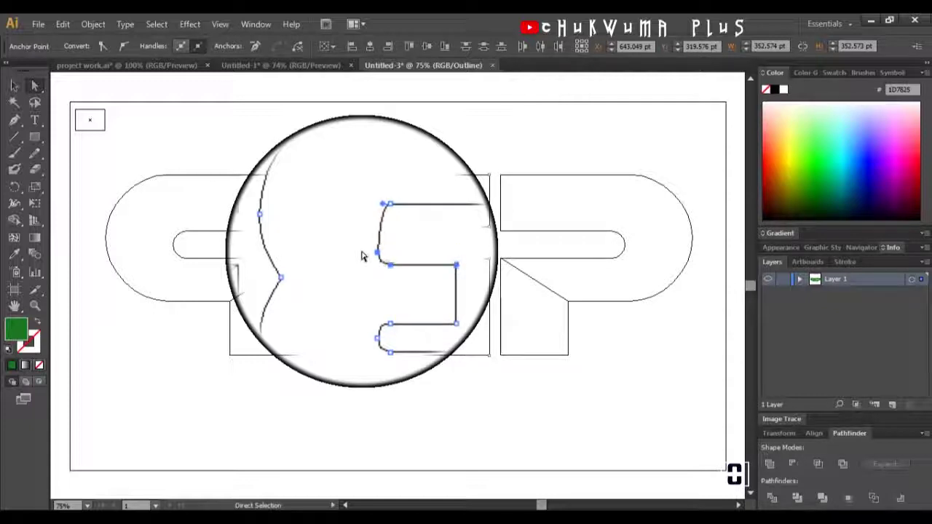
left_click(413, 250)
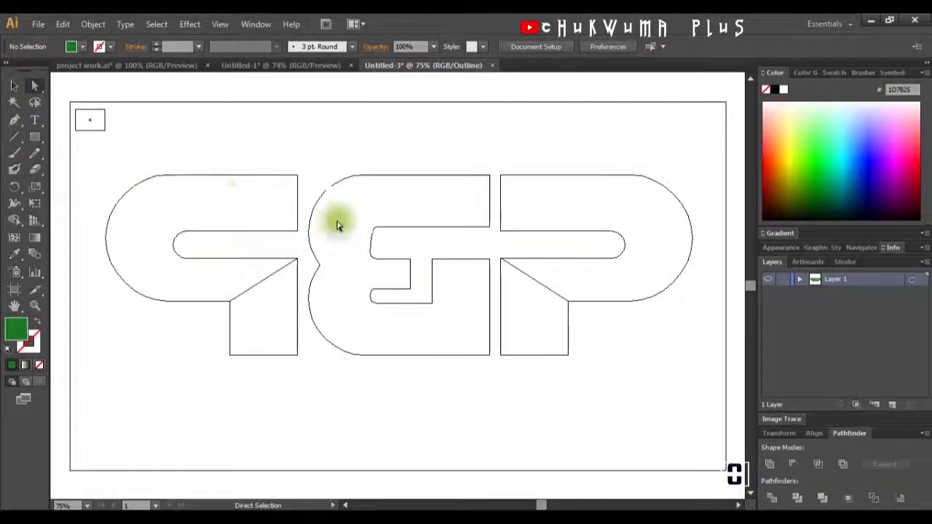
Step: Add an anchor point on the ampersand's left curve just above its waist and delete it to open the outer outline
left_click(313, 250)
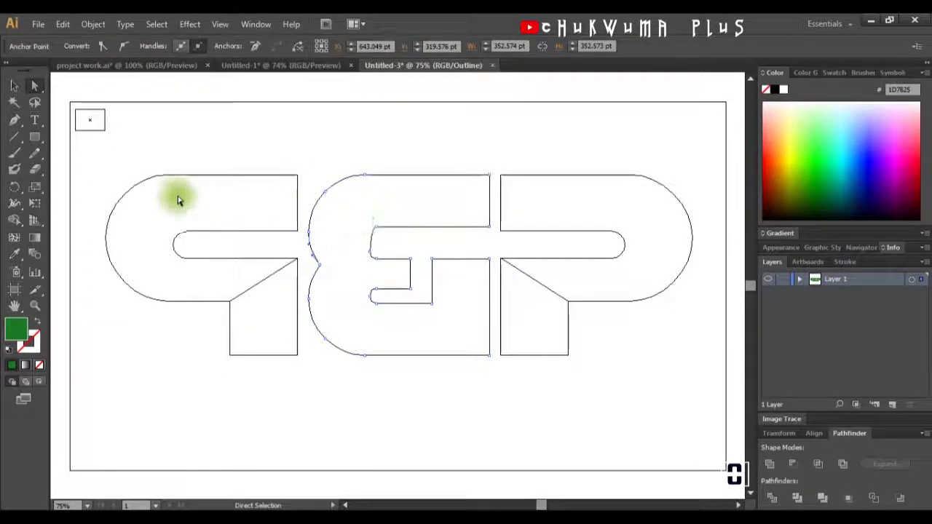
left_click(15, 123)
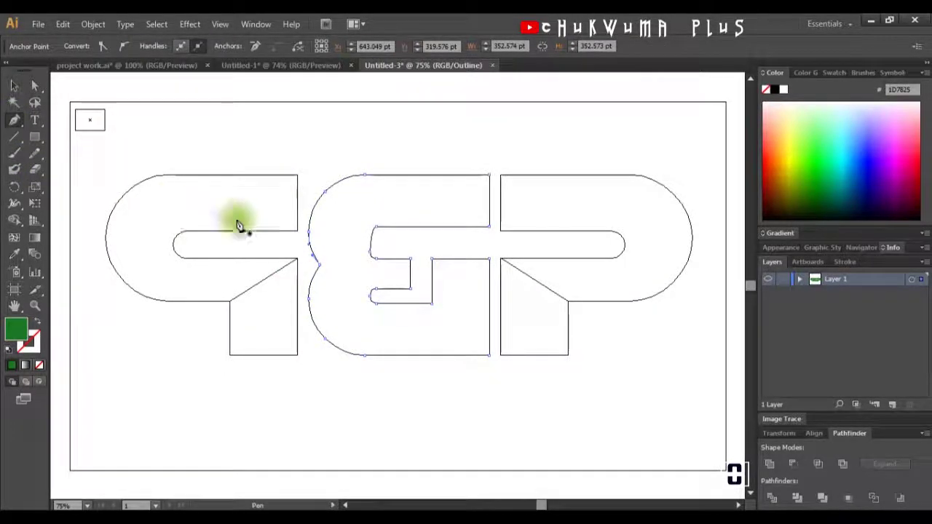
left_click(313, 254)
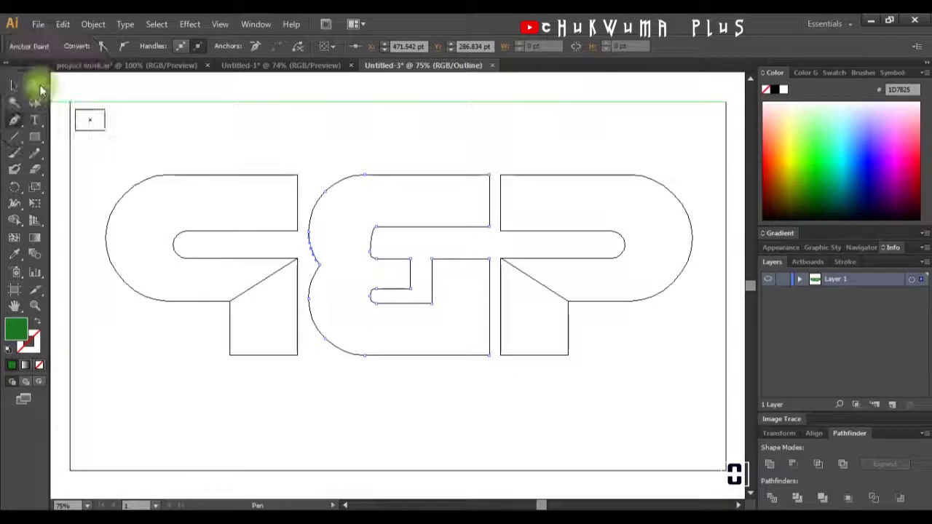
left_click(32, 86)
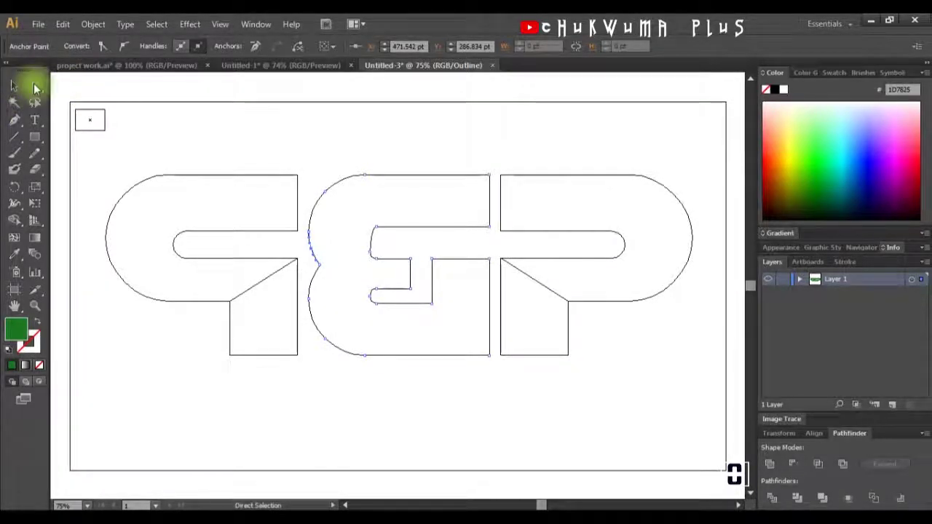
left_click(311, 249)
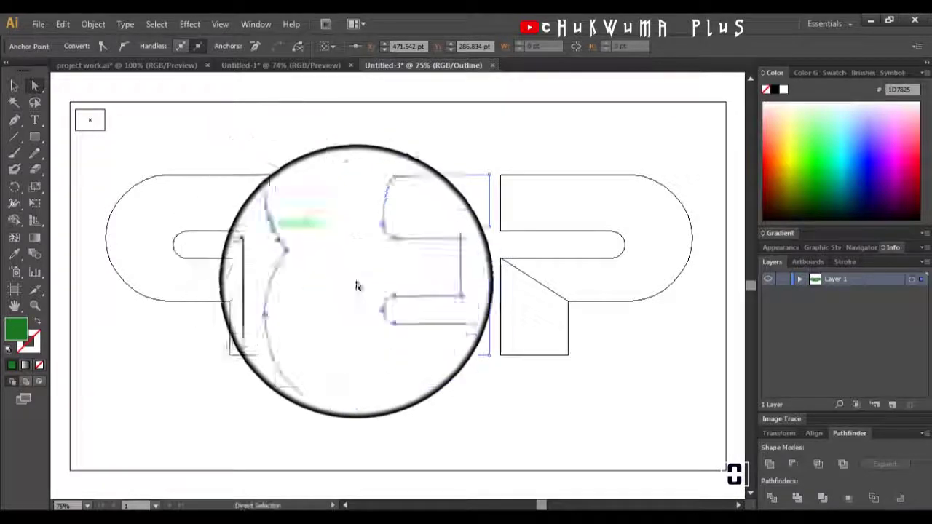
left_click(378, 290)
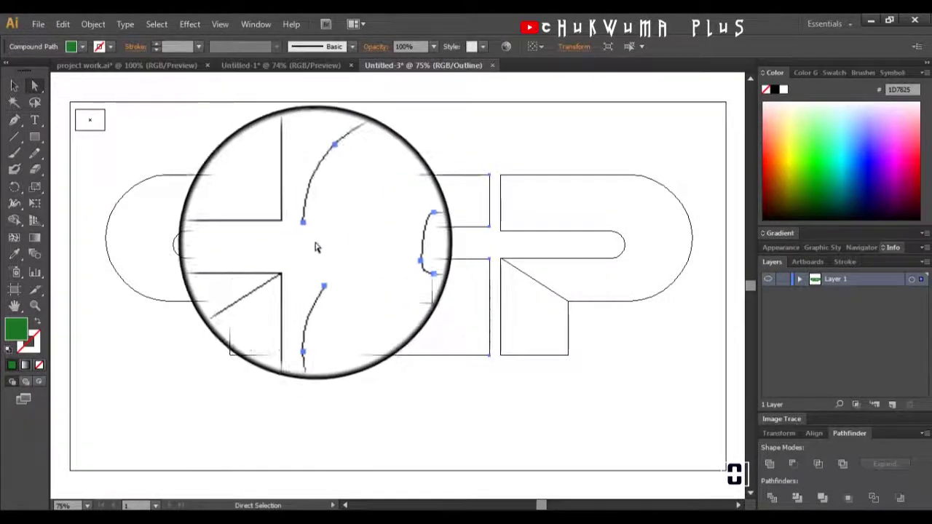
Step: Delete the inner curve's anchor at the closed end of the ampersand's upper slot to open the inner outline
left_click(341, 249)
left_click(370, 255)
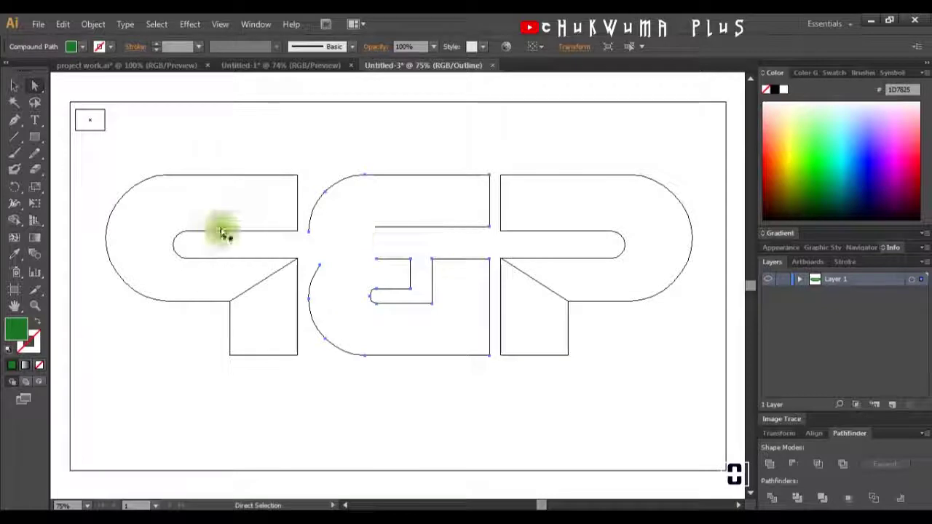
left_click(15, 86)
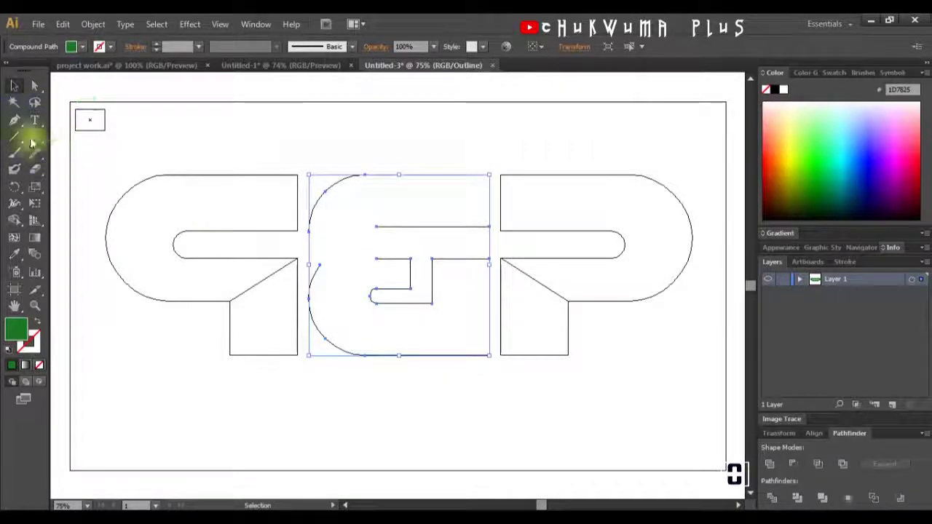
left_click(34, 88)
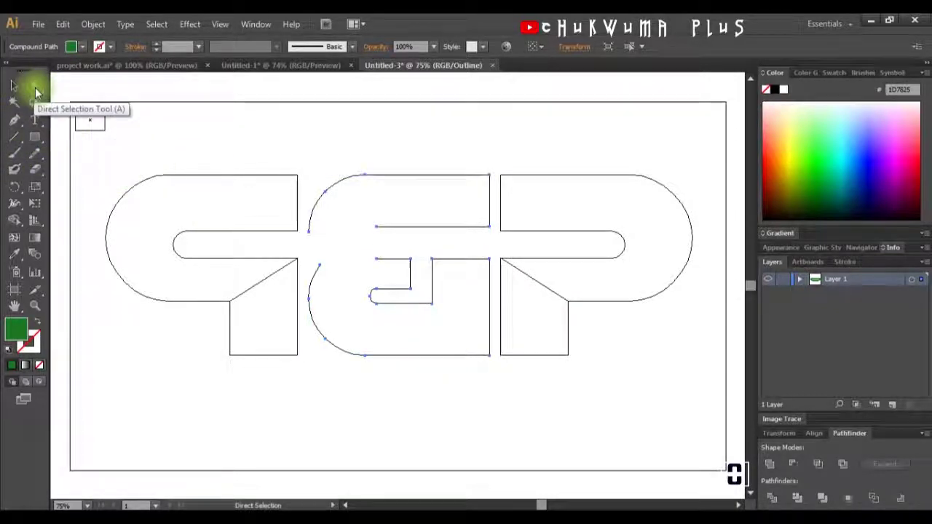
left_click(318, 257)
key("Delete")
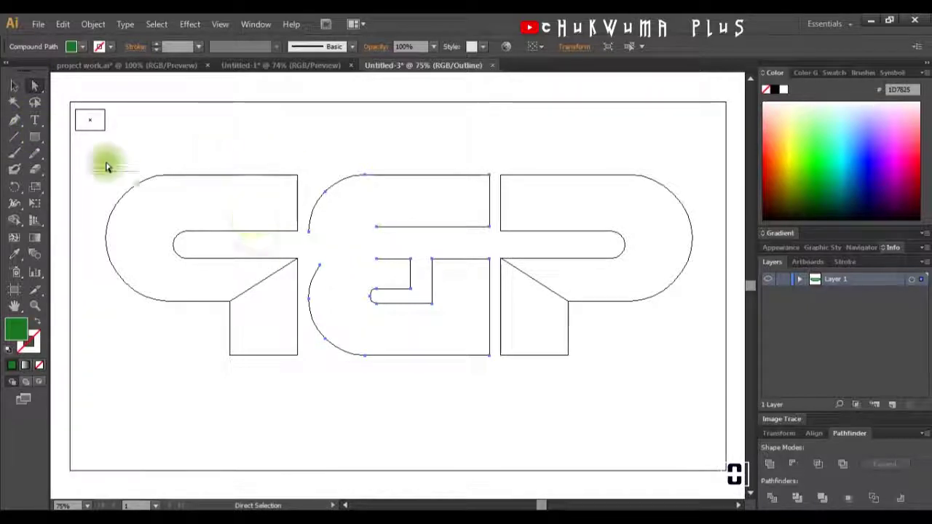
Step: Join the ampersand's open ends with the Pen tool, connecting inner to outer endpoints to form separate upper and lower pieces
left_click(15, 122)
left_click(379, 260)
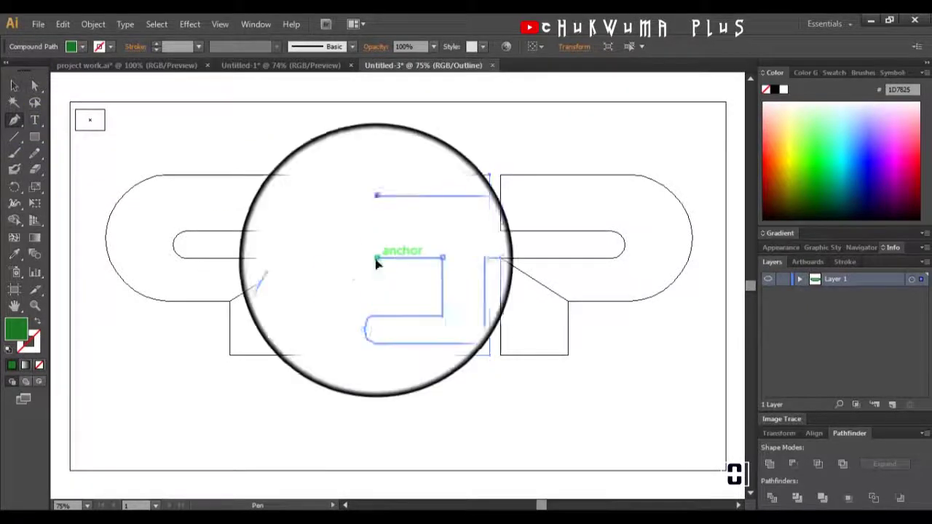
left_click(321, 266)
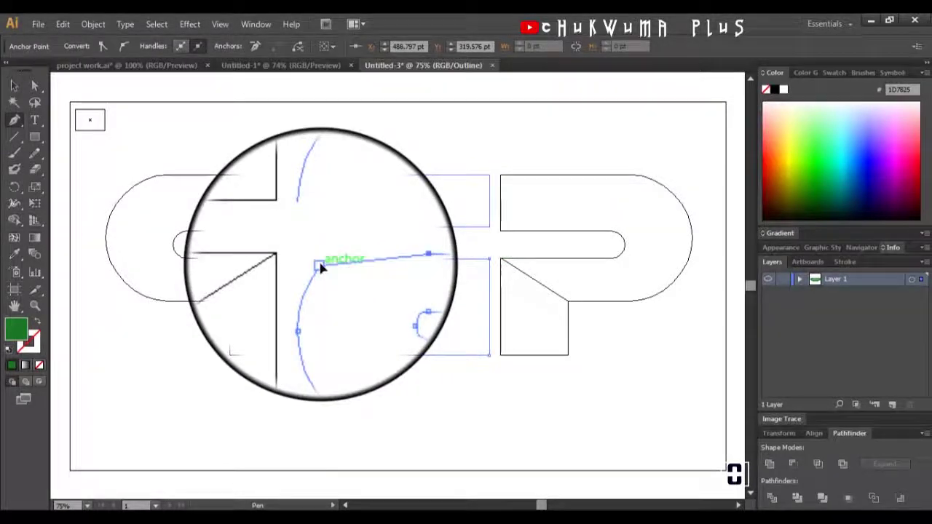
left_click(379, 231)
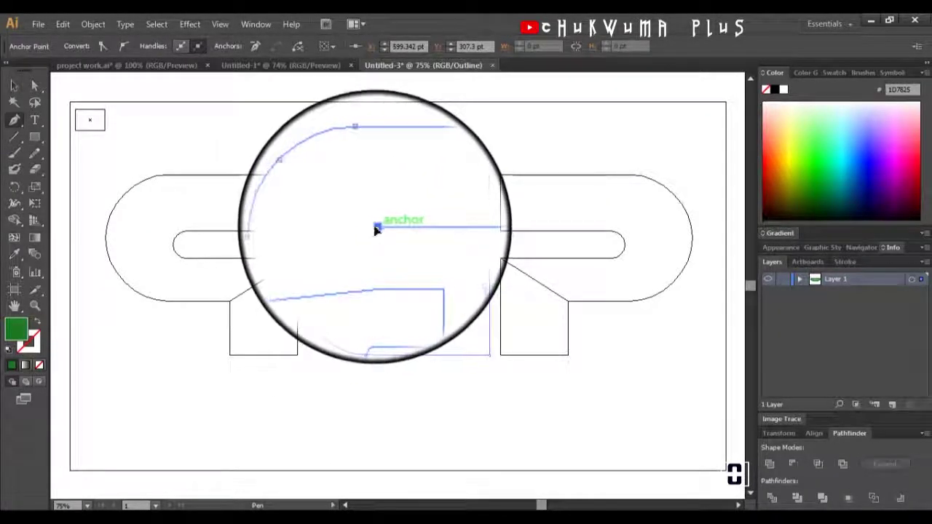
left_click(309, 235)
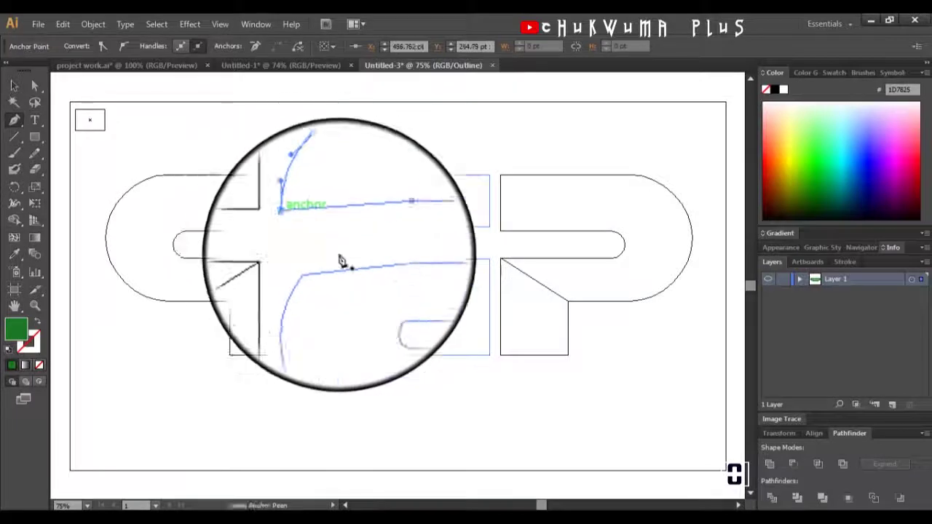
Step: Straighten the upper ampersand piece's bottom edge by lowering its anchors, with the left one at Y 255.79 pt and the right at 255.654 pt
left_click(35, 87)
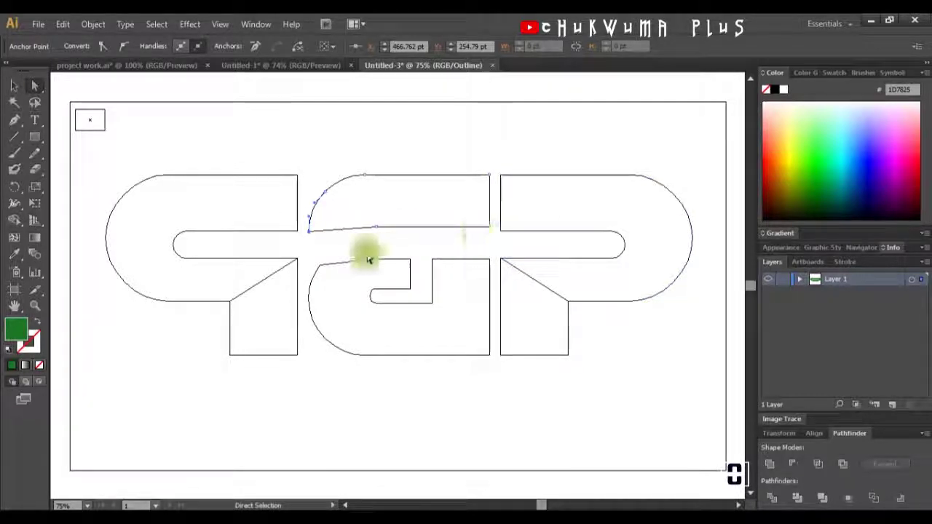
left_click(490, 230)
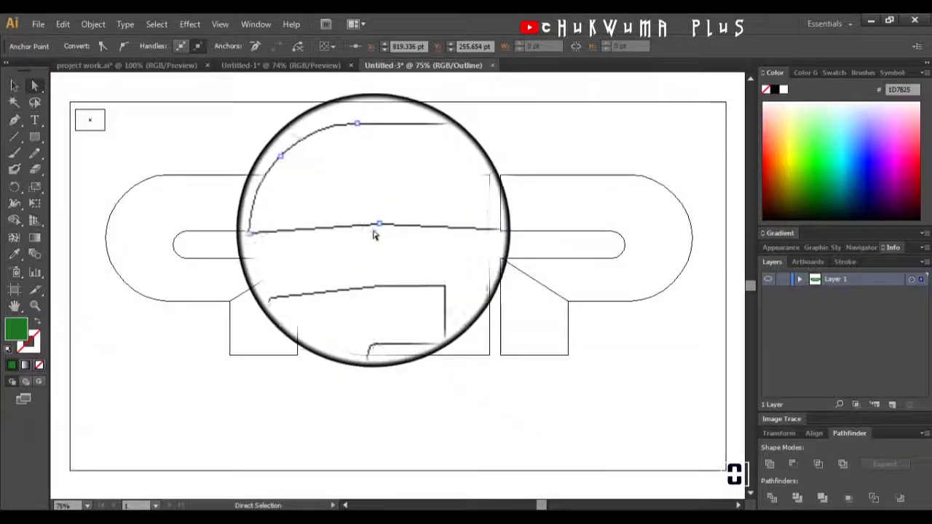
left_click(376, 228)
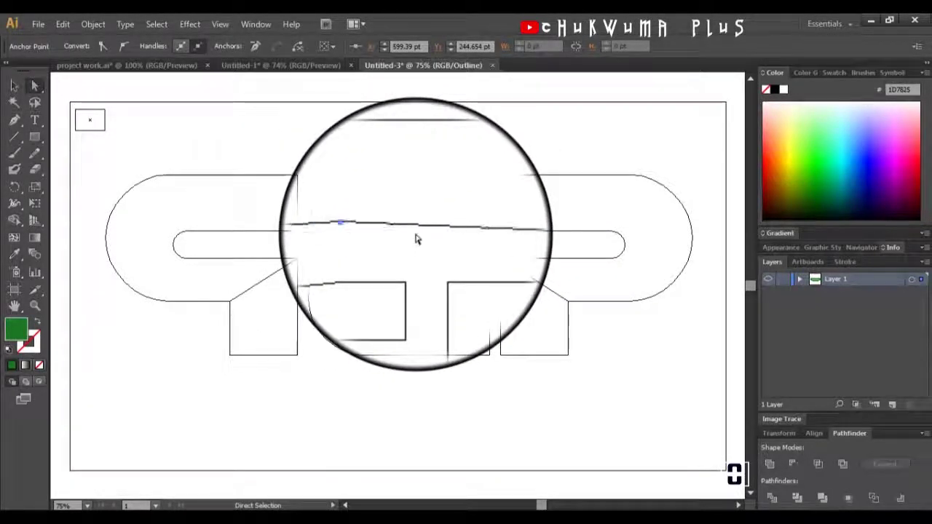
key("Down")
key("Down")
key("Down")
key("Down")
key("Down")
key("Down")
key("Down")
key("Down")
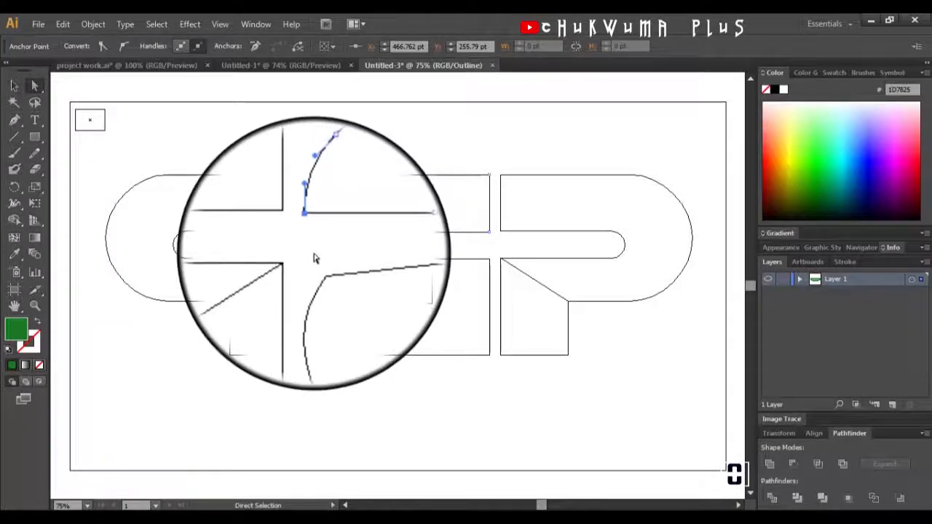
Step: Raise the lower ampersand piece's upper-left anchor level with its top edge and shift the notch's left side outward to widen it
left_click(382, 259)
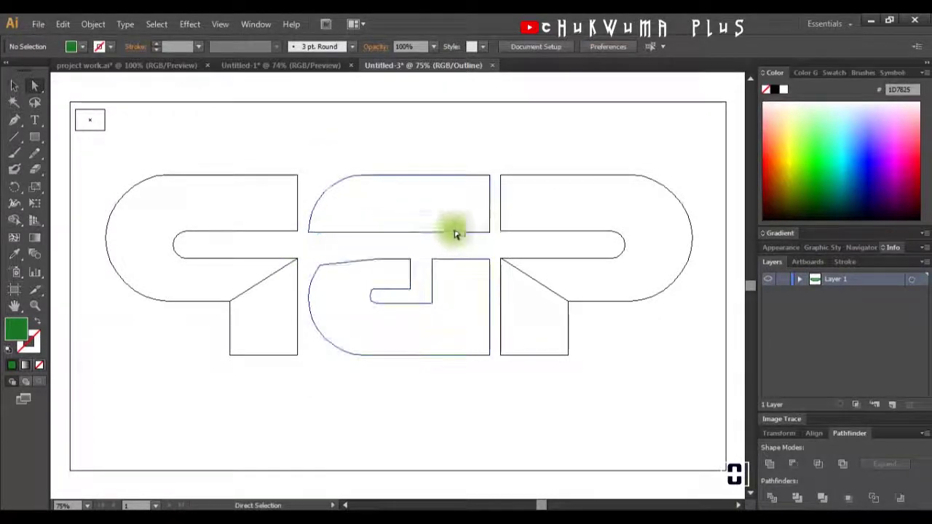
left_click(354, 264)
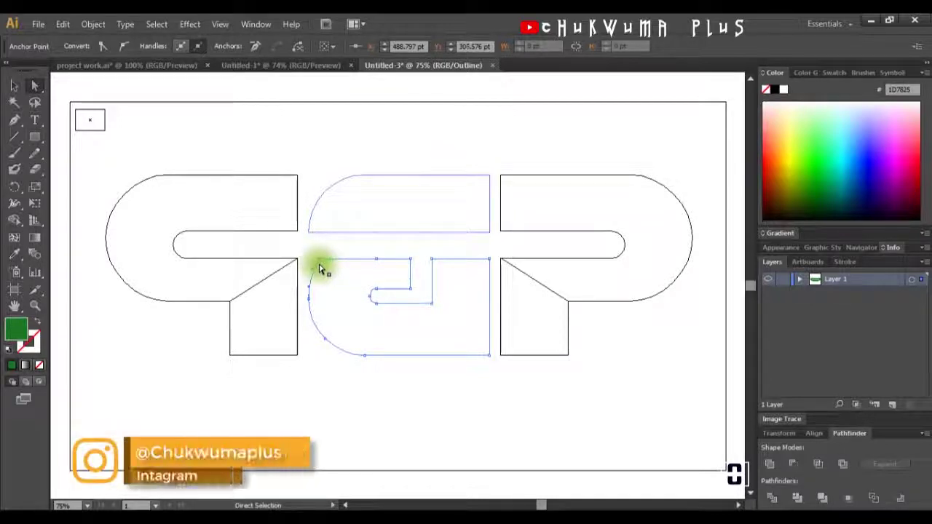
left_click(320, 268)
left_click(398, 253)
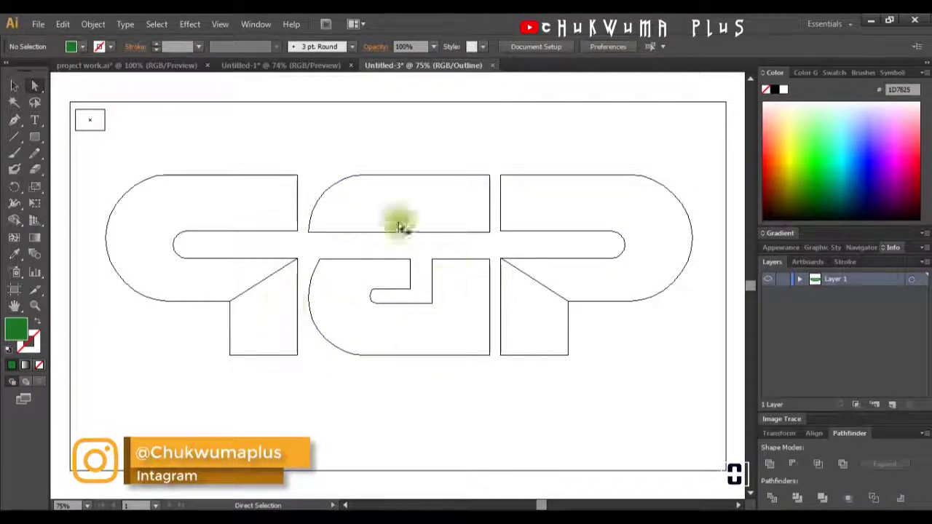
left_click_drag(407, 245, 414, 300)
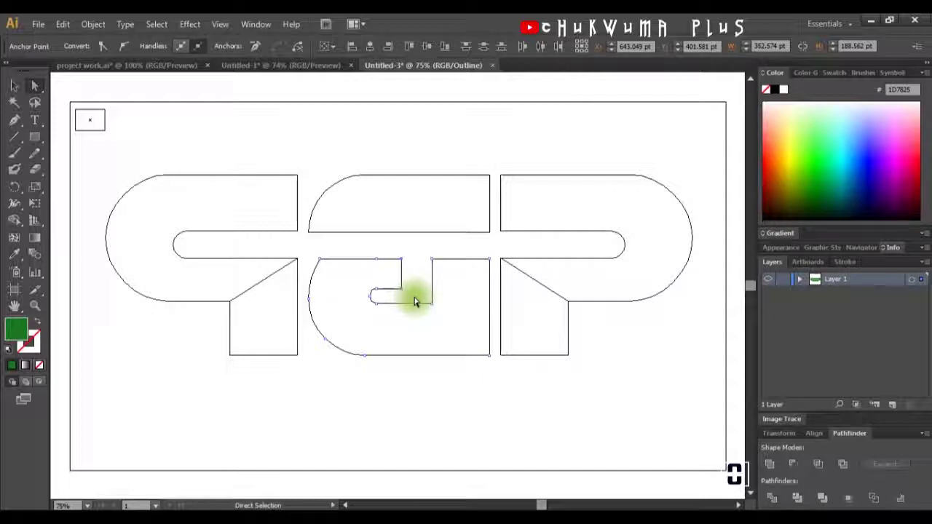
left_click(415, 284)
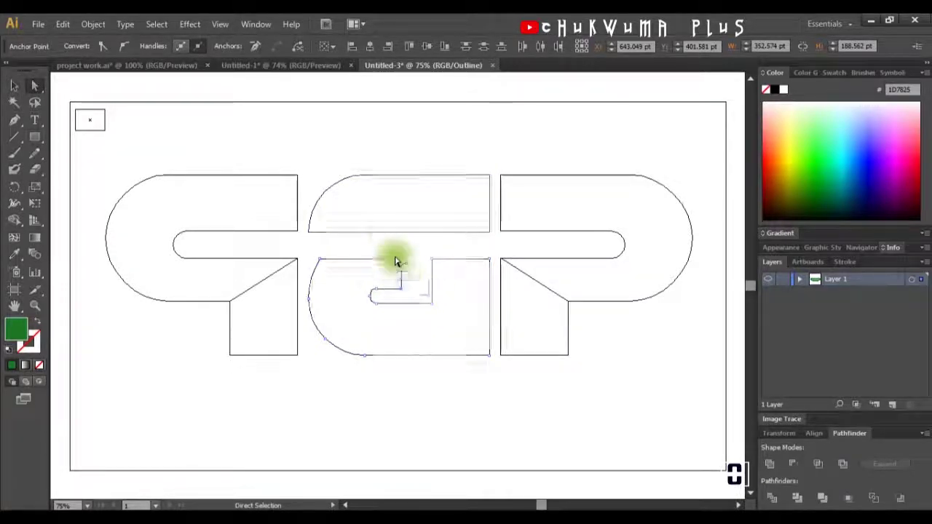
Step: Convert the upper ampersand piece's curve anchor to a corner and move it to X 466.762 pt, Y 143.289 pt to square the piece
left_click(389, 233)
left_click(325, 191)
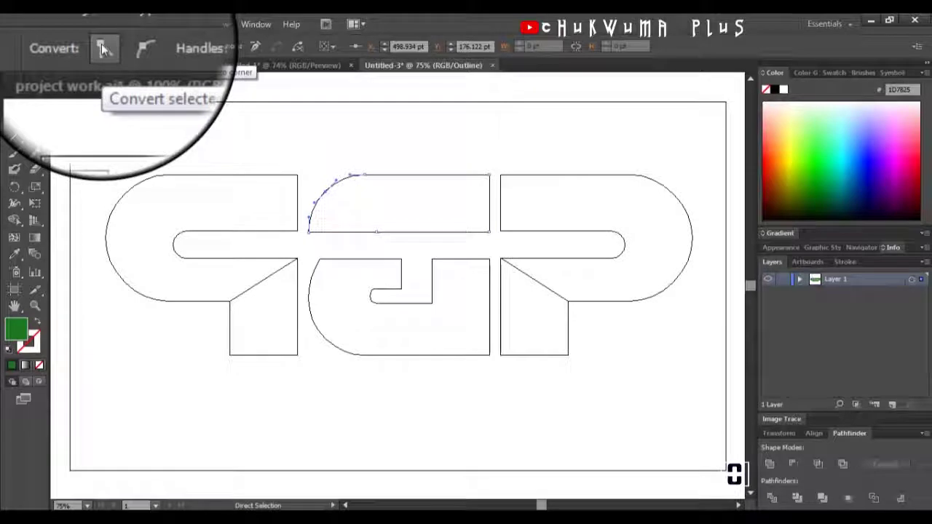
left_click(102, 48)
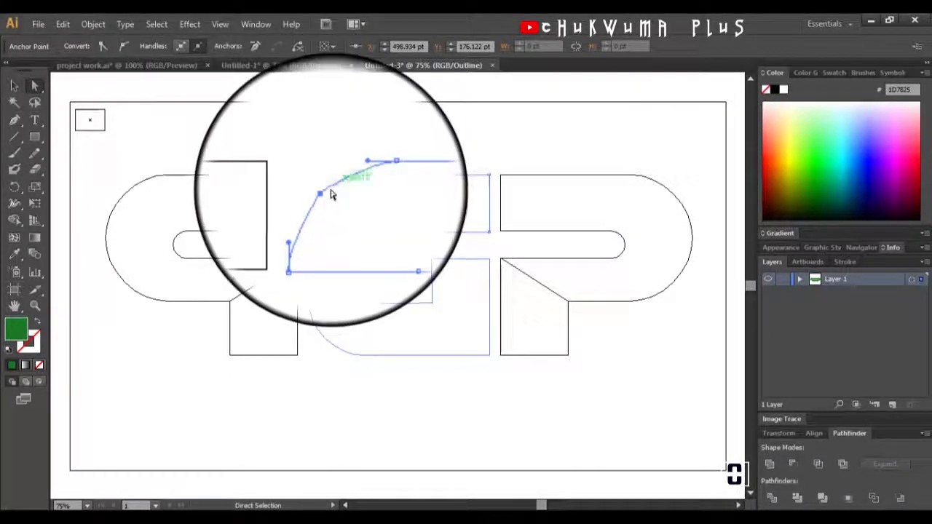
left_click_drag(324, 194, 306, 180)
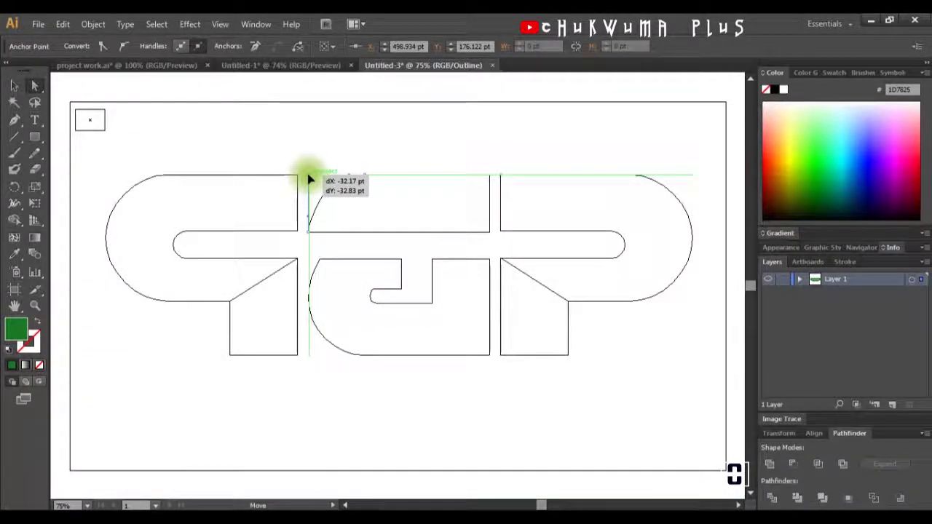
left_click_drag(307, 175, 308, 176)
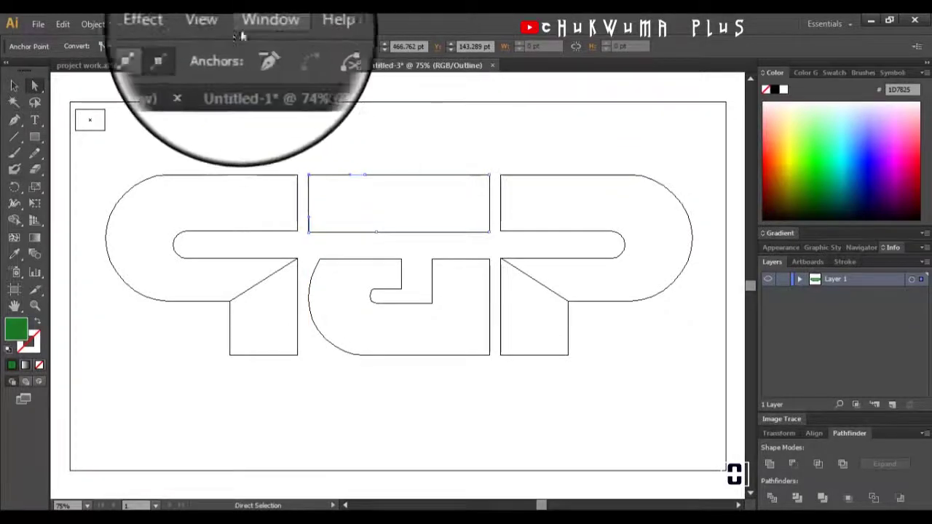
left_click(220, 24)
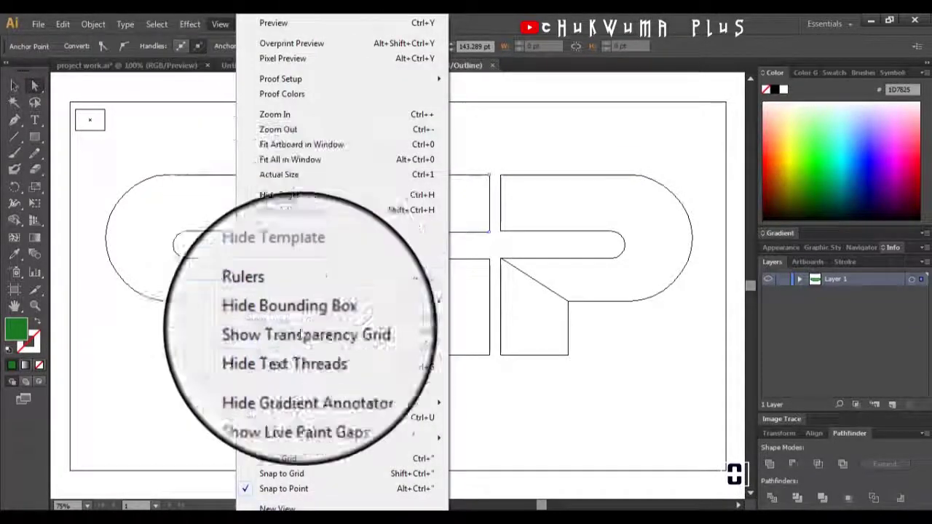
left_click(216, 399)
left_click(313, 289)
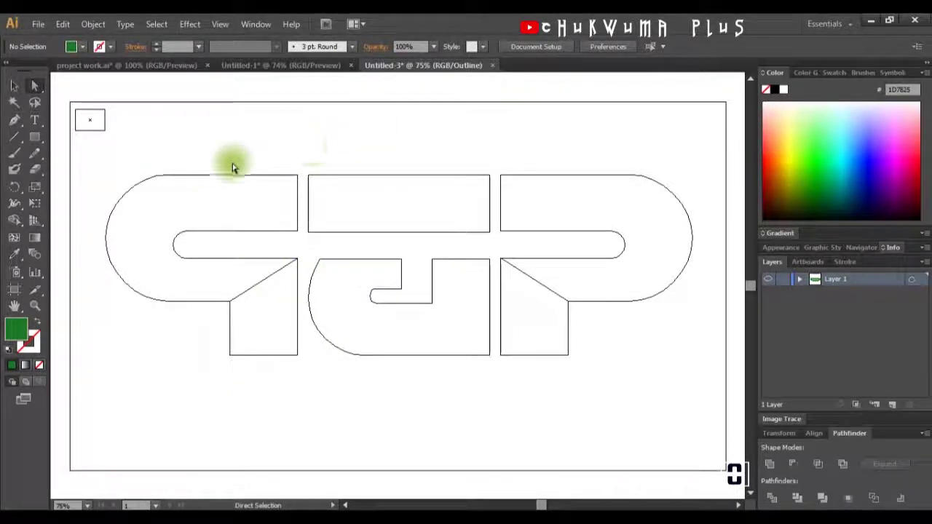
Step: Draw a diagonal line across the upper ampersand bar through its lower-left and upper-right corners, nudging the line's upper end to Y 137.667 pt
left_click(13, 120)
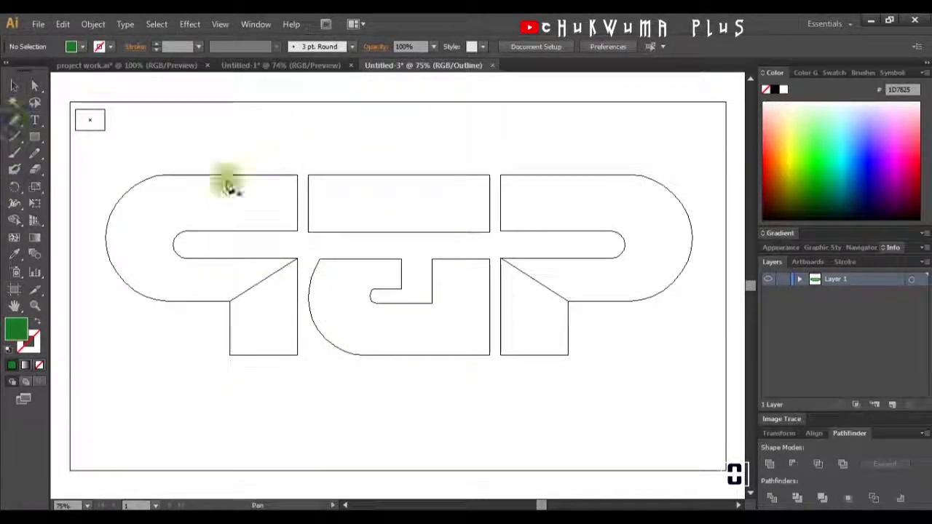
left_click(297, 244)
left_click(502, 169)
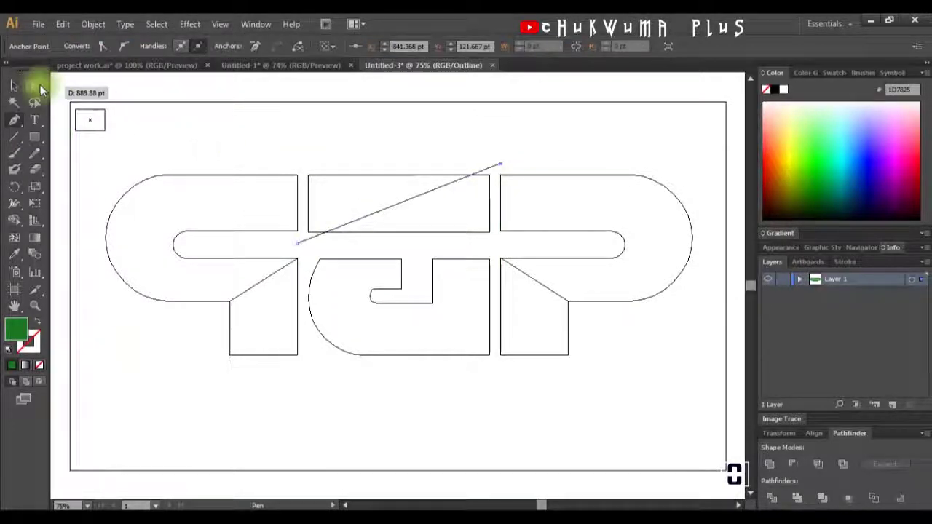
key("a")
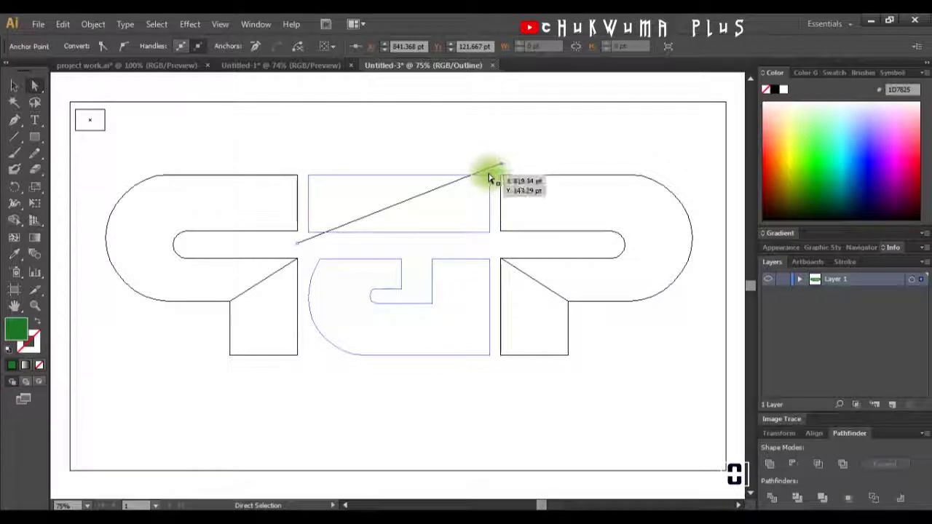
left_click(297, 245)
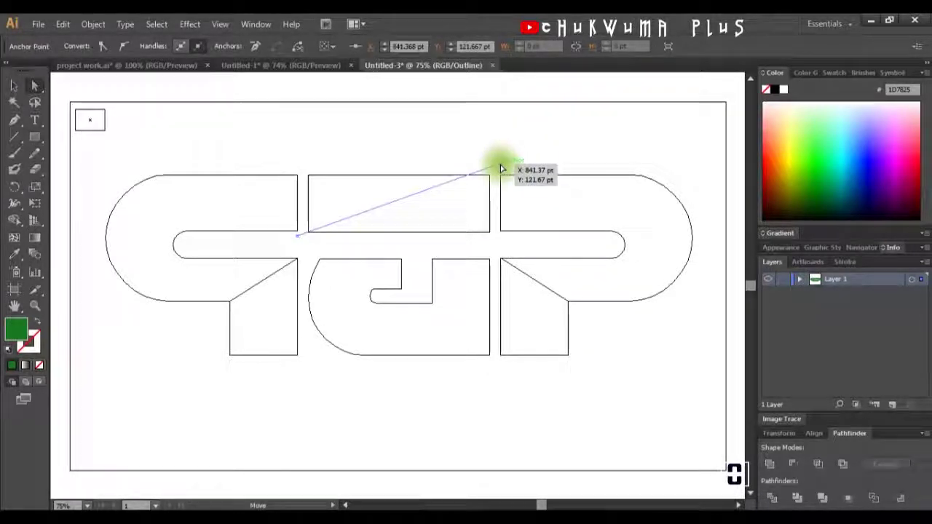
key("Down")
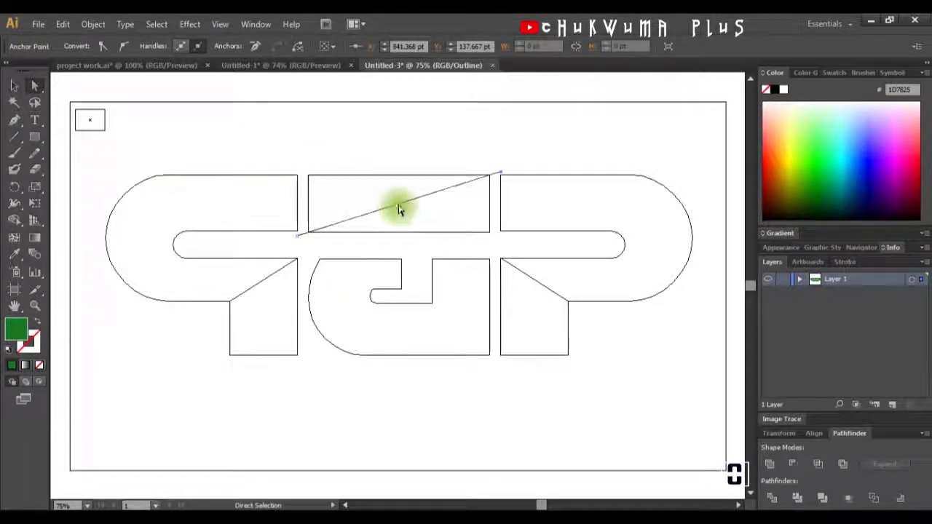
left_click(15, 120)
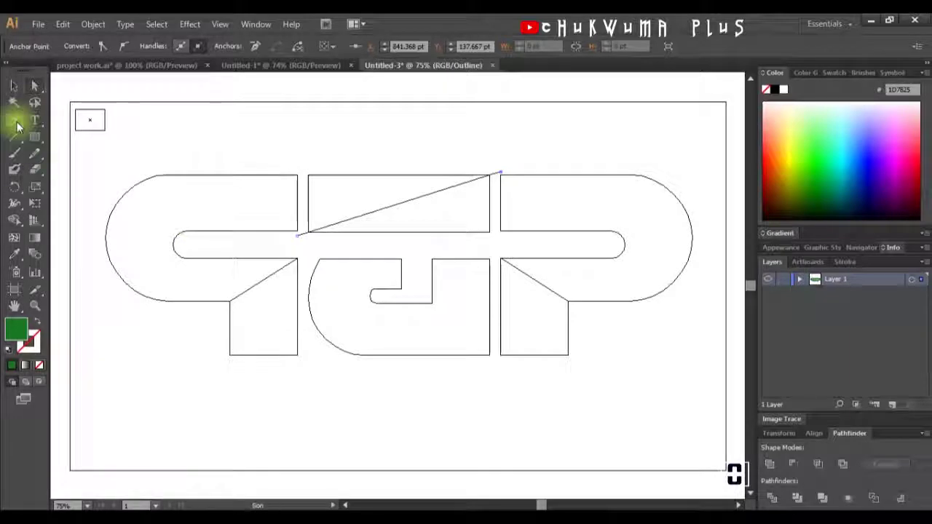
Step: Add an anchor at the middle of the diagonal line, convert it to a smooth point and pull it up-left to bend the line
left_click(399, 204)
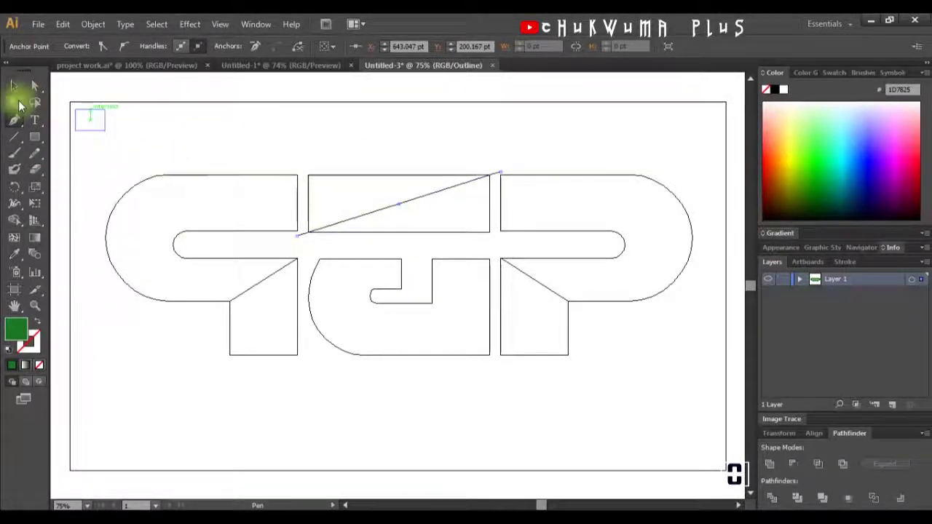
left_click(36, 86)
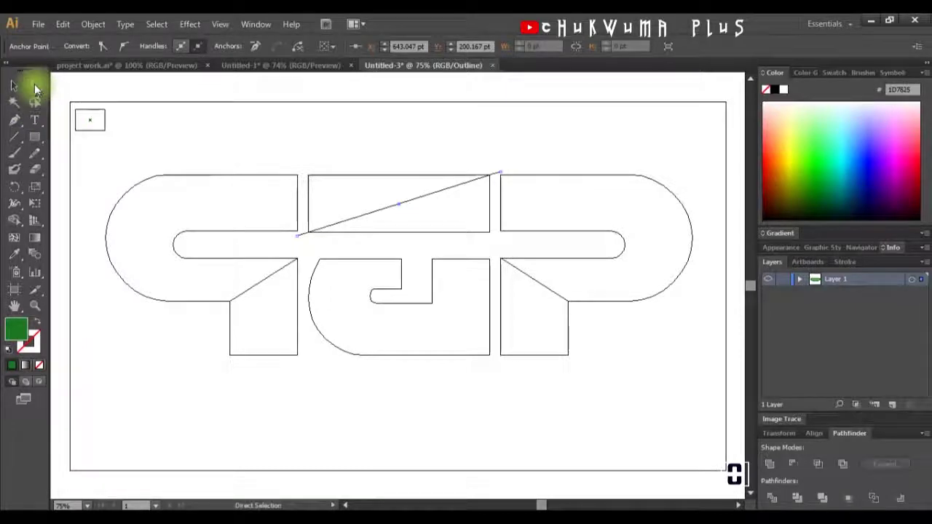
left_click(397, 203)
left_click(400, 205)
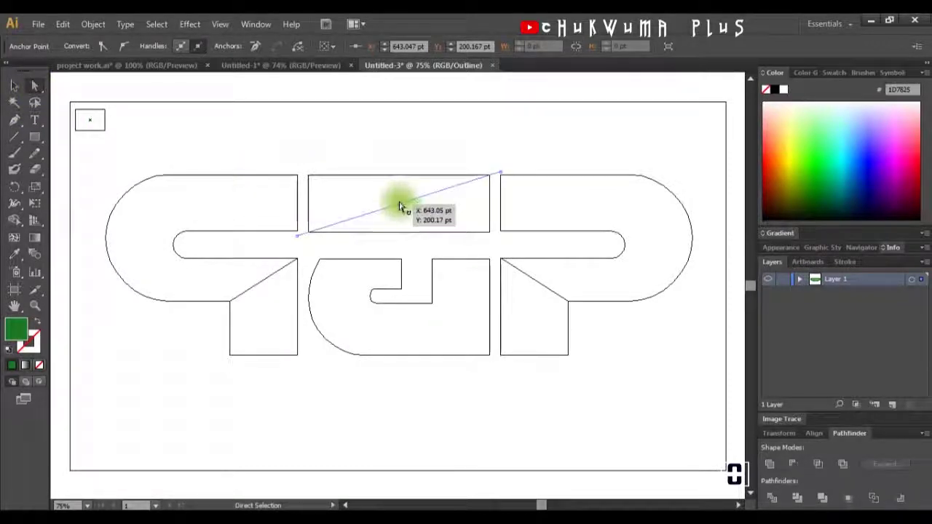
left_click(125, 48)
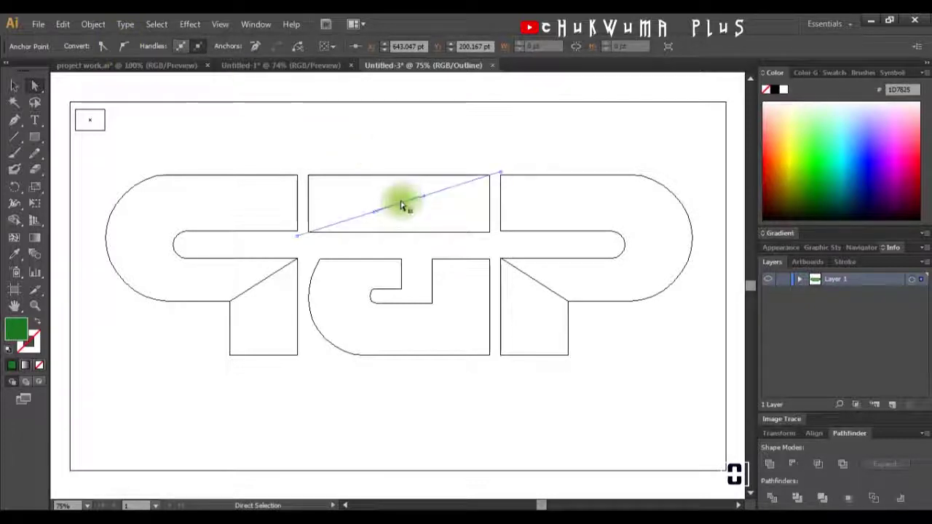
left_click_drag(400, 206, 385, 193)
left_click(365, 214)
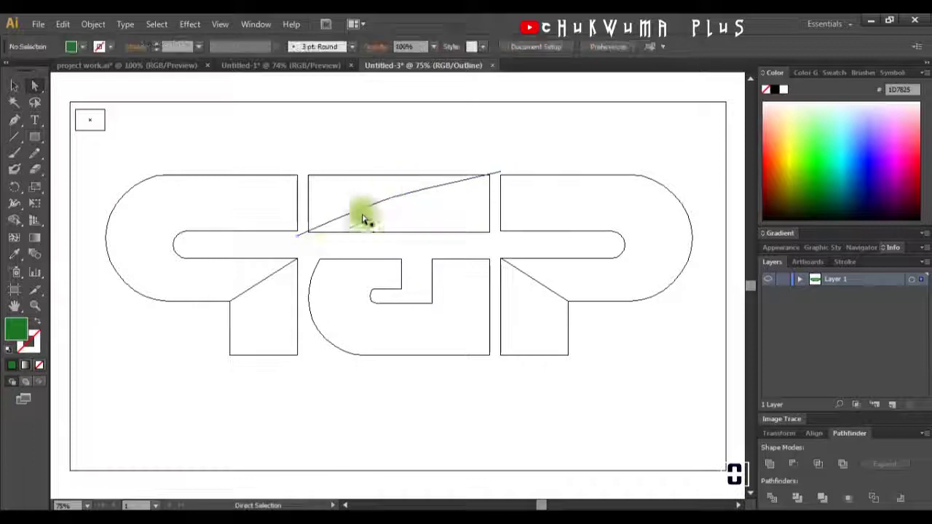
Step: Refine the curve's middle anchor and shift its ends just past the bar's corners, placing the lower end at X 453.725 pt, Y 263.94 pt
mouse_move(298, 235)
left_mouse_down()
mouse_move(301, 250)
mouse_move(297, 243)
left_mouse_up()
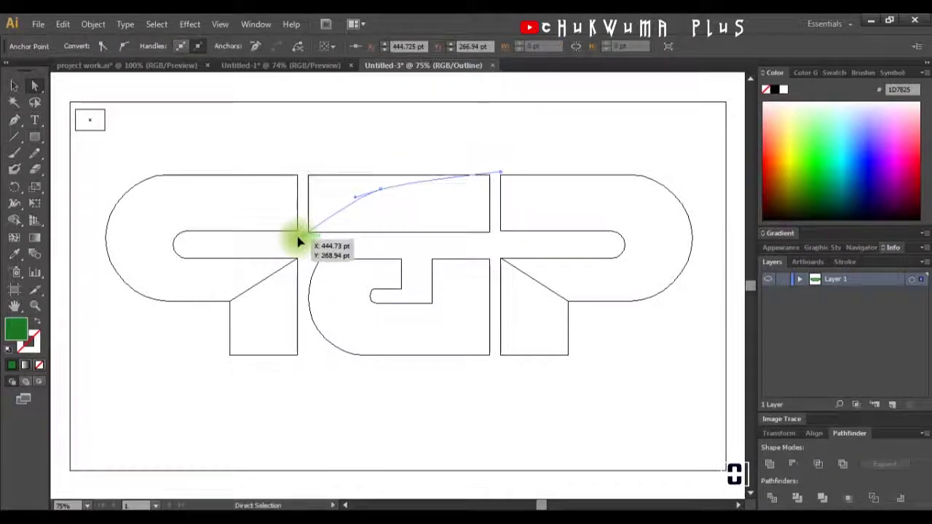
left_click(383, 190)
left_click_drag(382, 191, 385, 212)
left_click(491, 191)
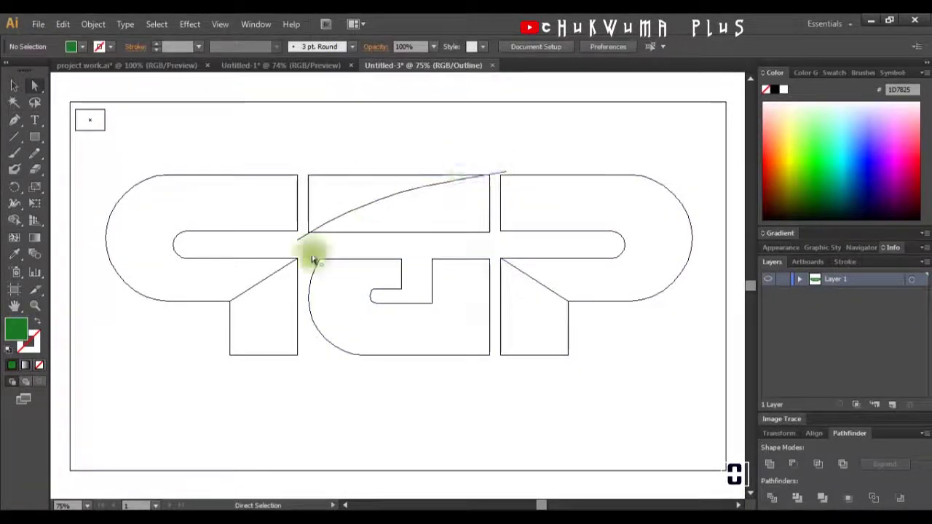
left_click(297, 240)
left_click(506, 174)
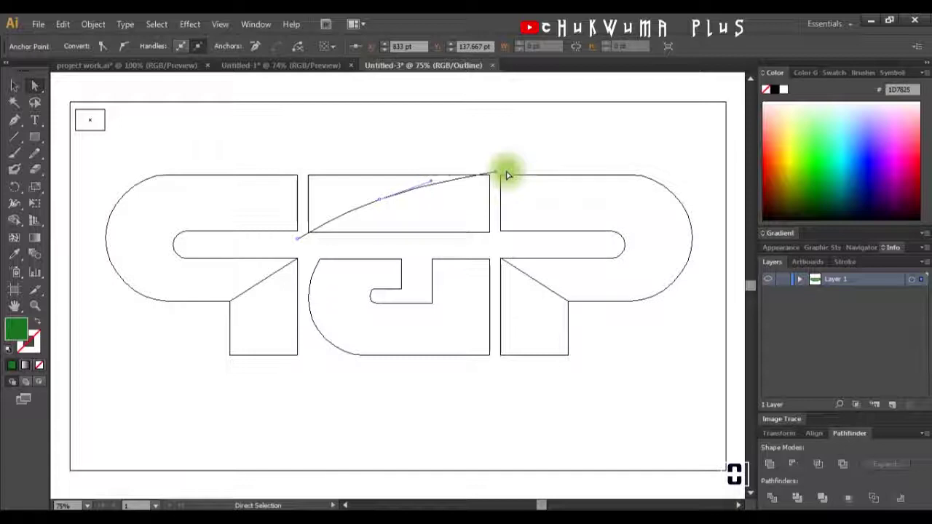
left_click_drag(303, 239, 298, 246)
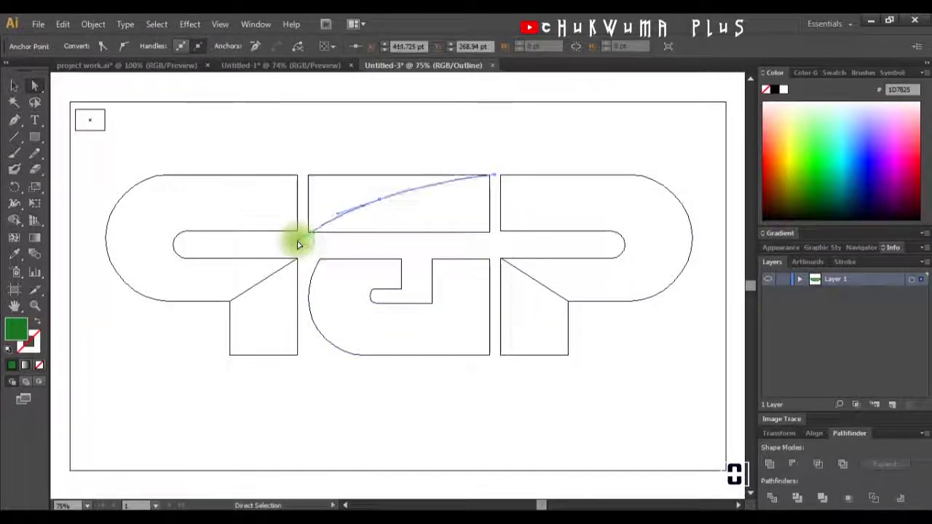
left_click(308, 162)
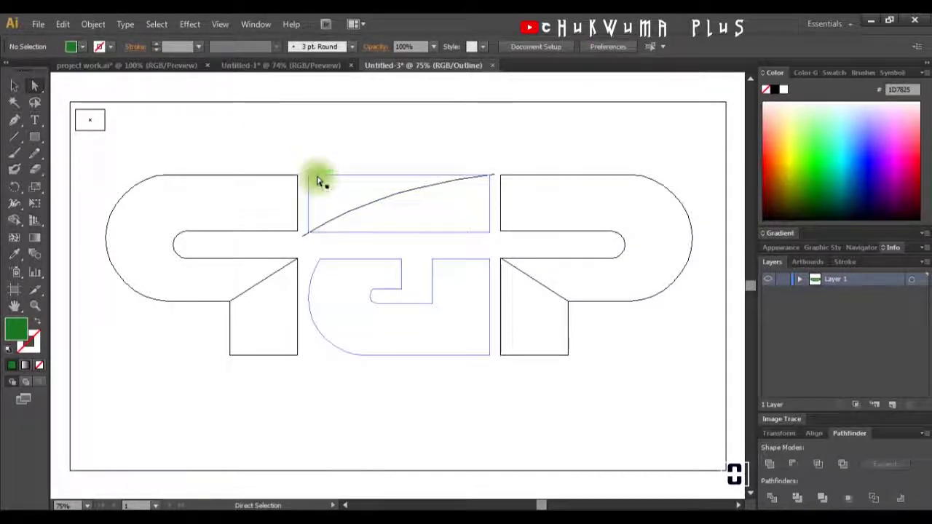
Step: Try to divide the ampersand's upper bar with the filled curve using the Divide pathfinder
left_click(318, 232)
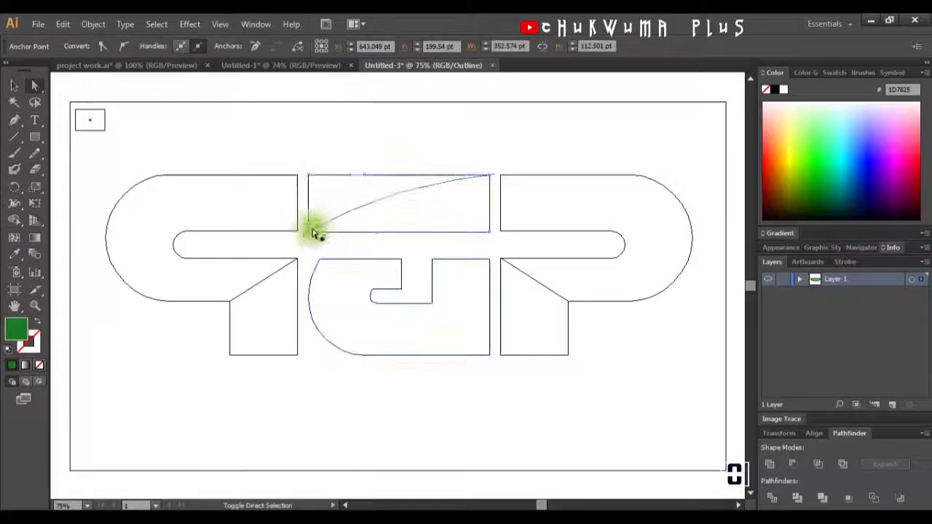
left_click_drag(302, 237, 303, 235)
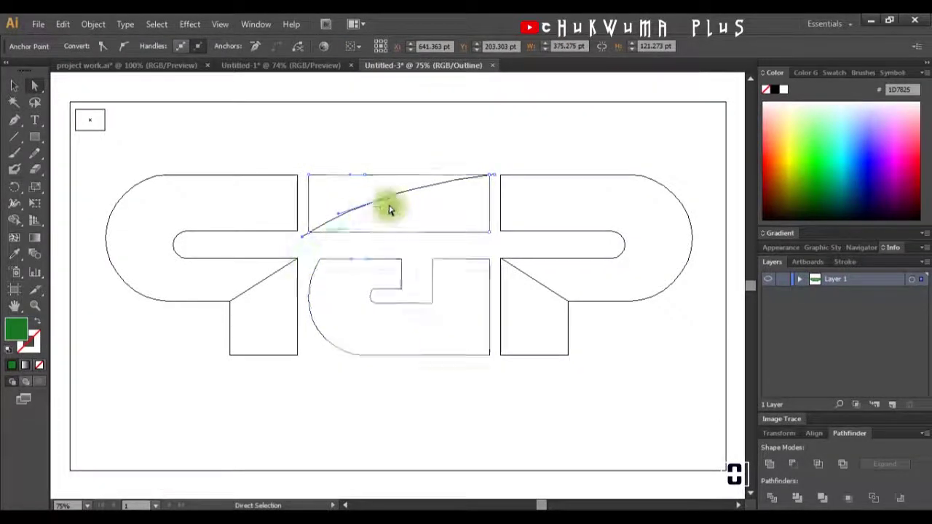
left_click(772, 500)
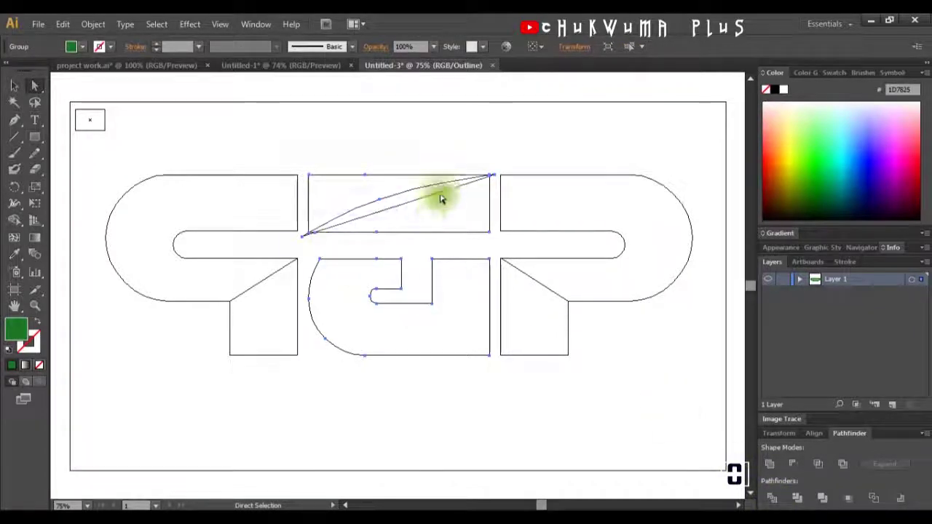
left_click(485, 143)
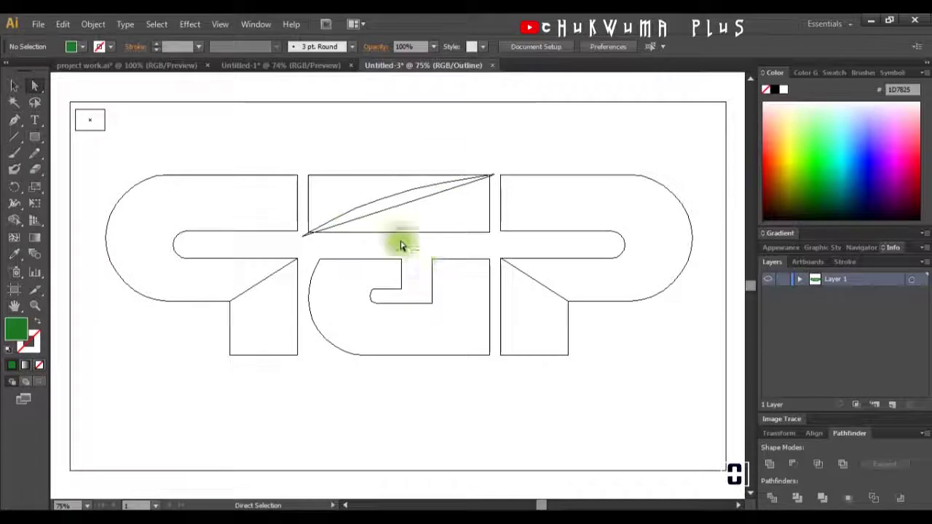
left_click_drag(348, 244, 343, 200)
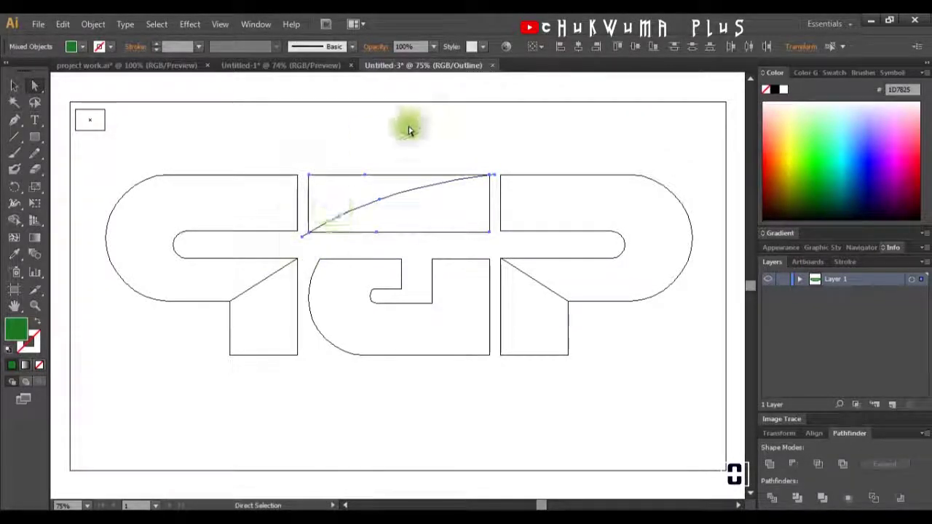
left_click(409, 130)
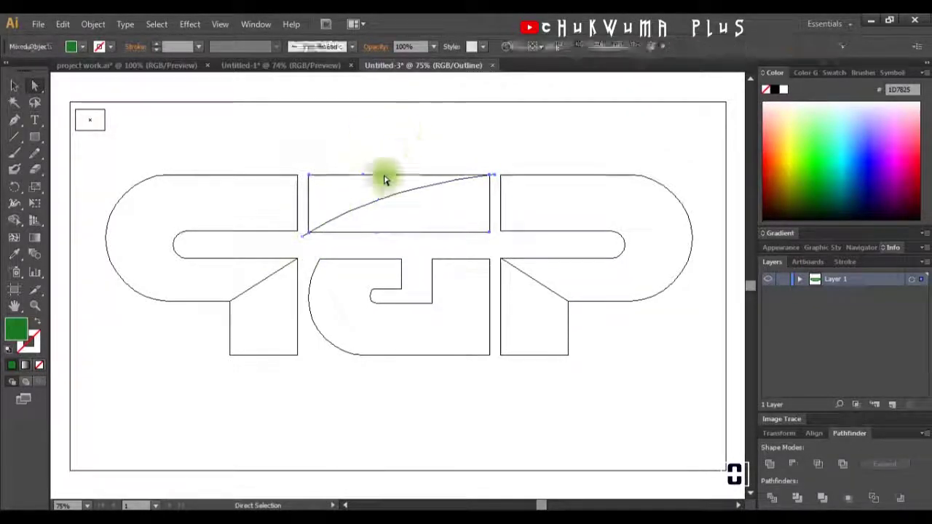
Step: Give the curve no fill and a black stroke, and divide the ampersand's upper bar along it
left_click(305, 239)
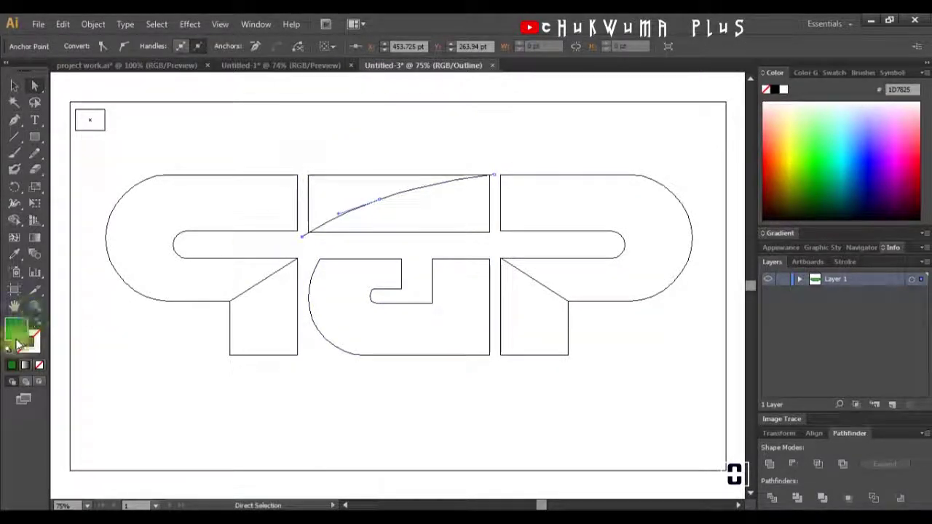
left_click(8, 356)
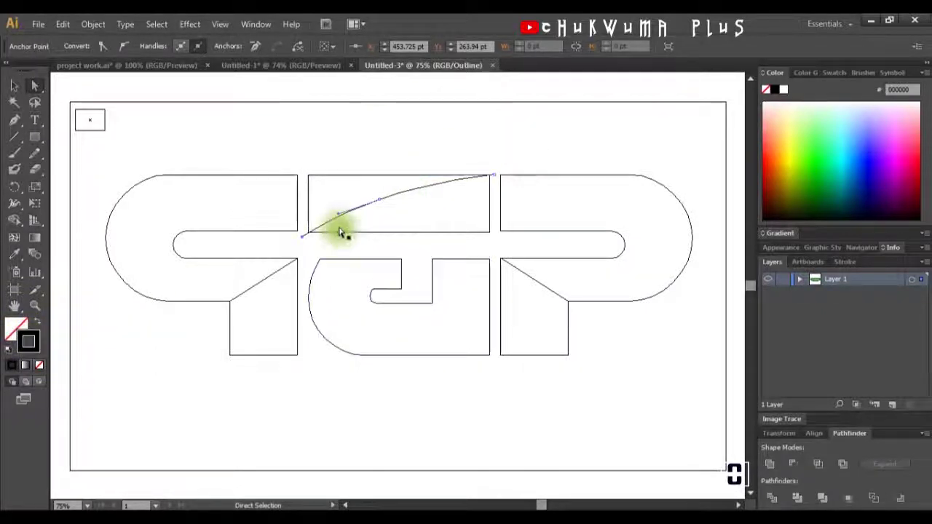
left_click(325, 176)
left_click_drag(306, 239, 303, 242)
left_click_drag(379, 237, 301, 238)
left_click(773, 500)
left_click(603, 387)
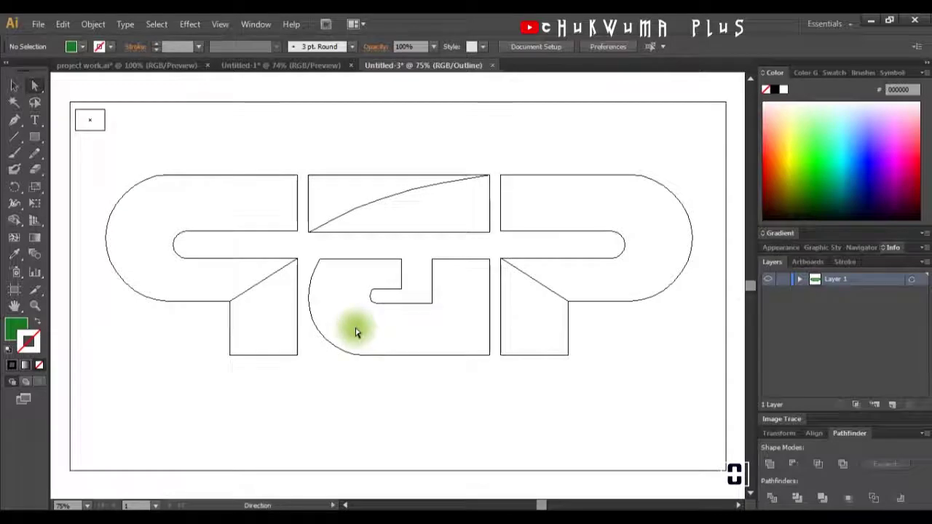
Step: Return to preview view and draw a black circle over the upper arm of the left P
key("ctrl+y")
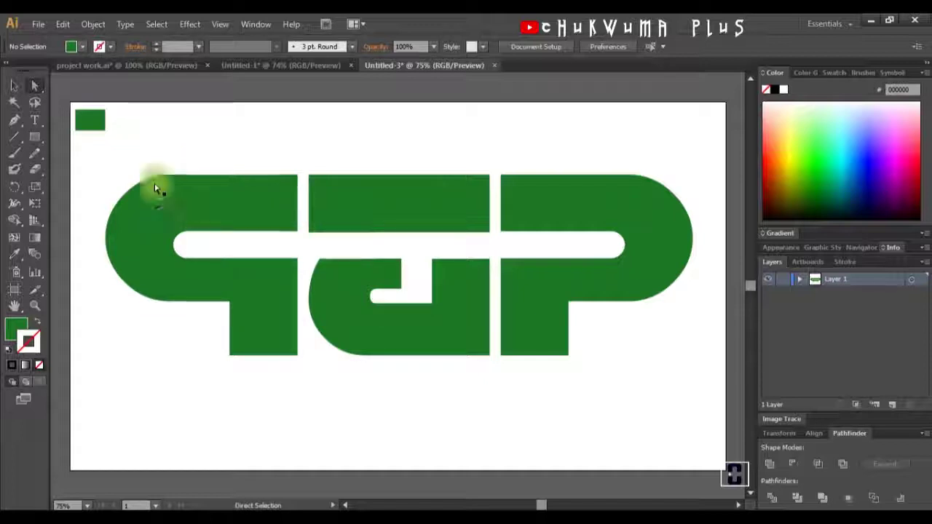
key("l")
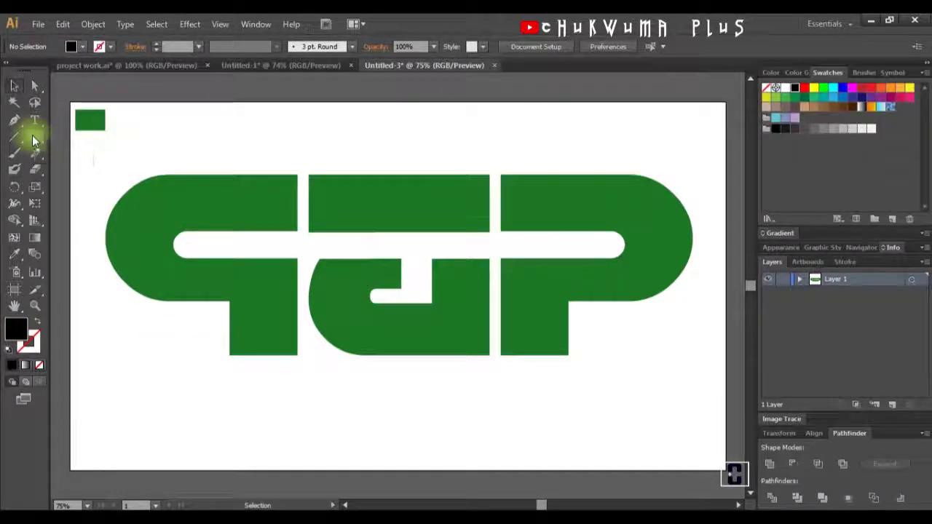
left_click_drag(146, 128, 258, 236)
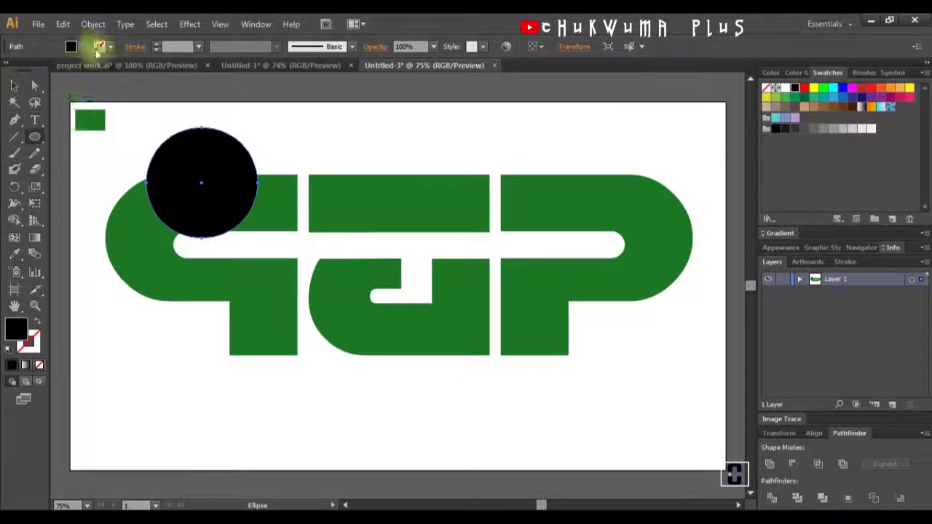
Step: Apply a Gaussian Blur with a radius of 16.4 pixels to the black circle
left_click(186, 24)
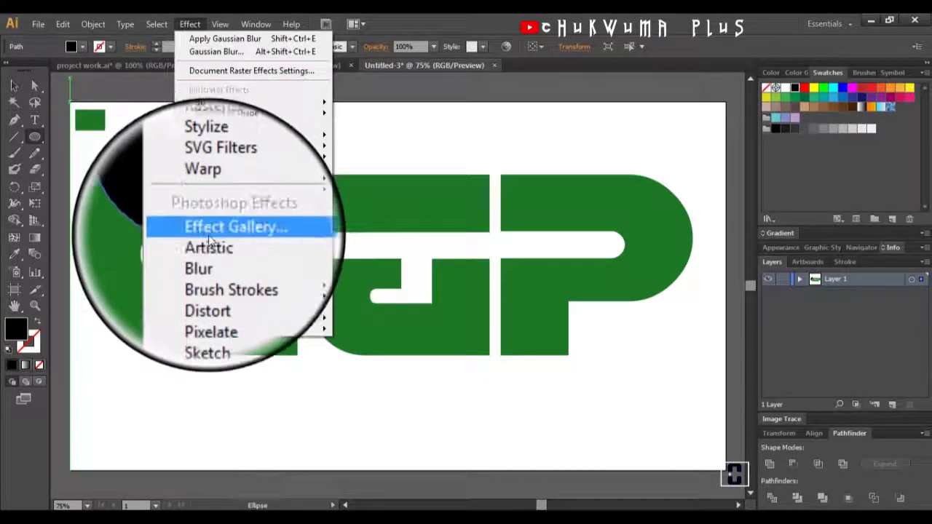
mouse_move(266, 255)
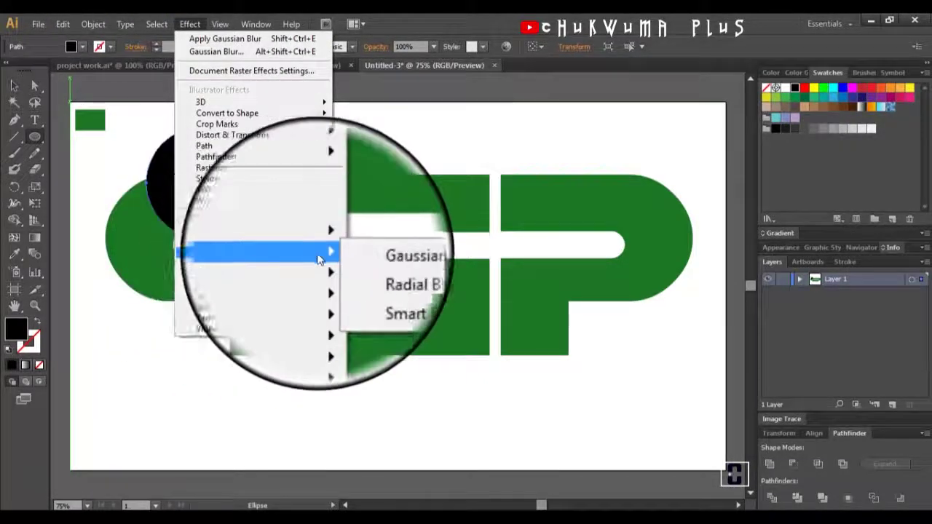
left_click(357, 255)
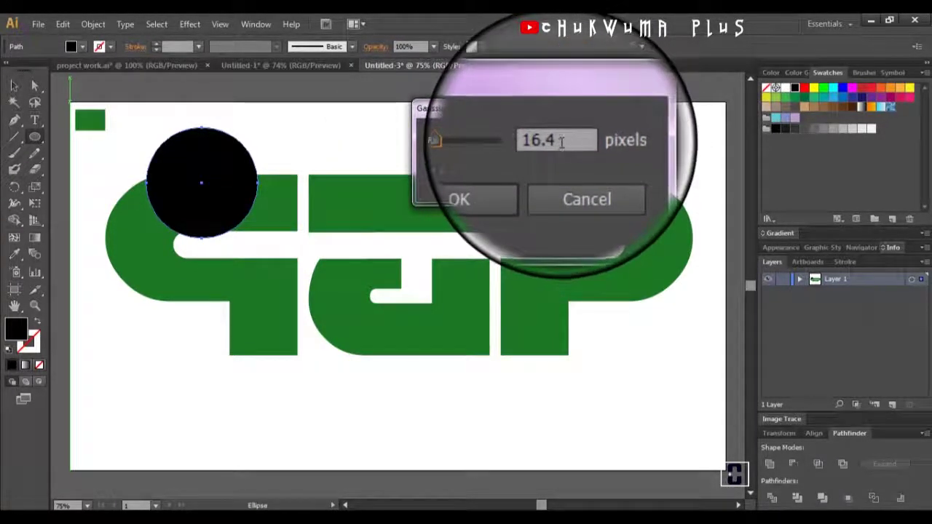
left_click(432, 174)
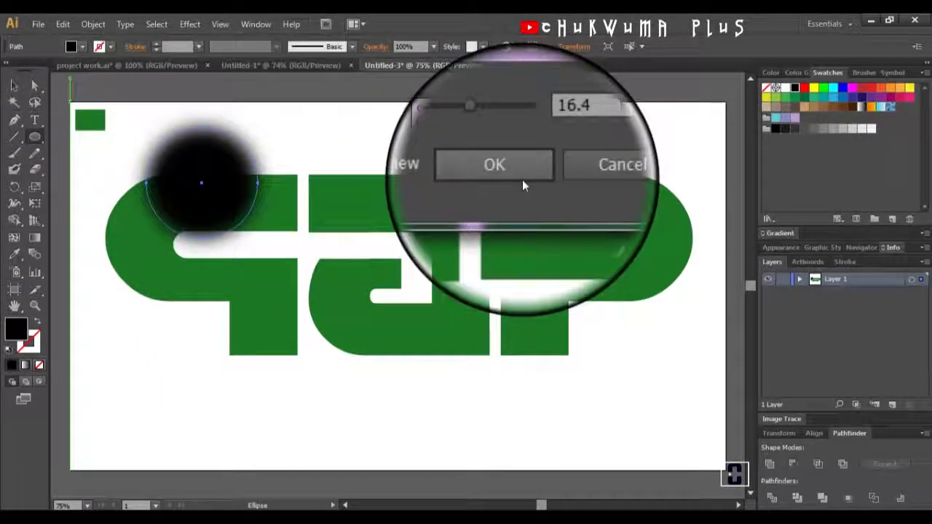
left_click(515, 174)
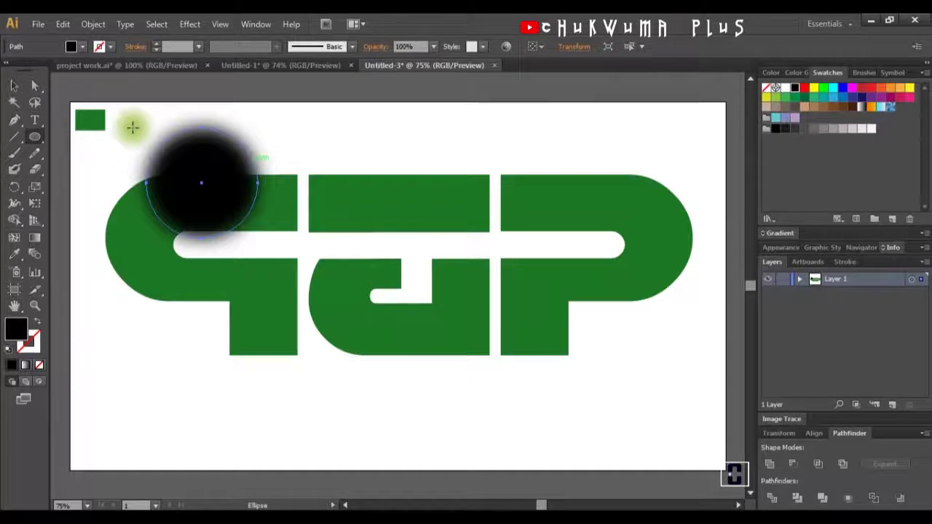
Step: Copy the left P's curved main piece and place the blurred circle over that P's diagonal cut
left_click_drag(189, 182, 146, 400)
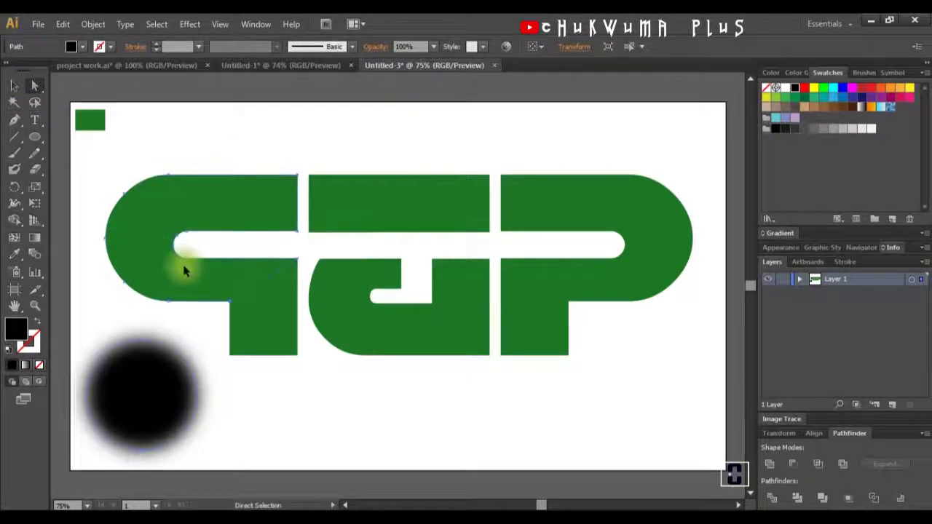
left_click(63, 24)
left_click(73, 86)
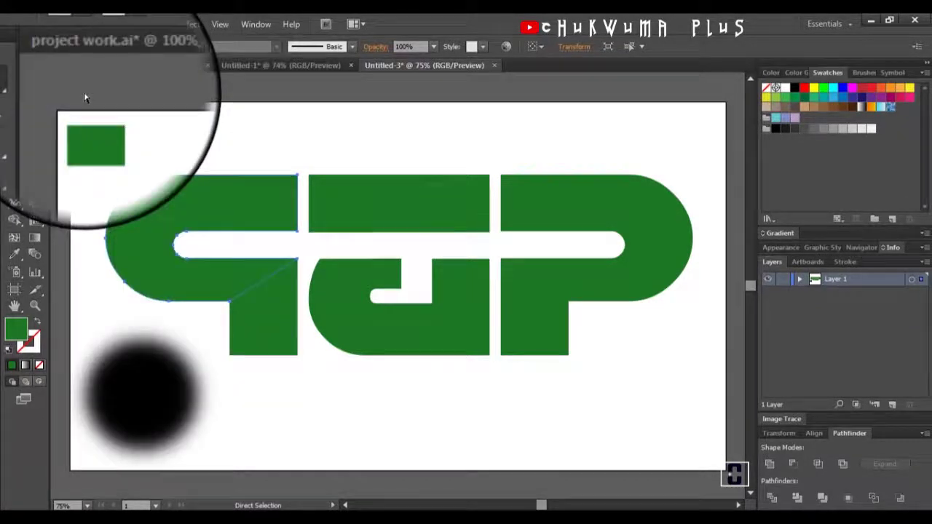
left_click(150, 374)
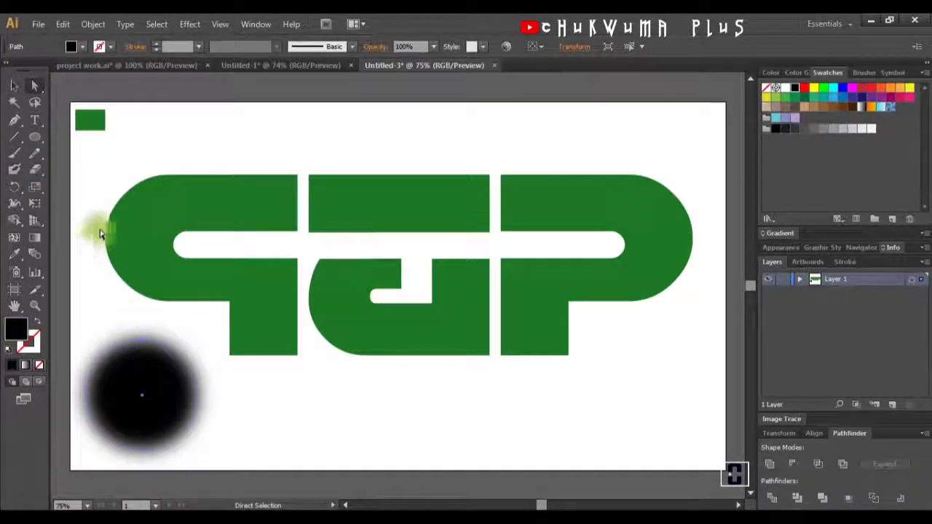
left_click_drag(167, 372, 262, 293)
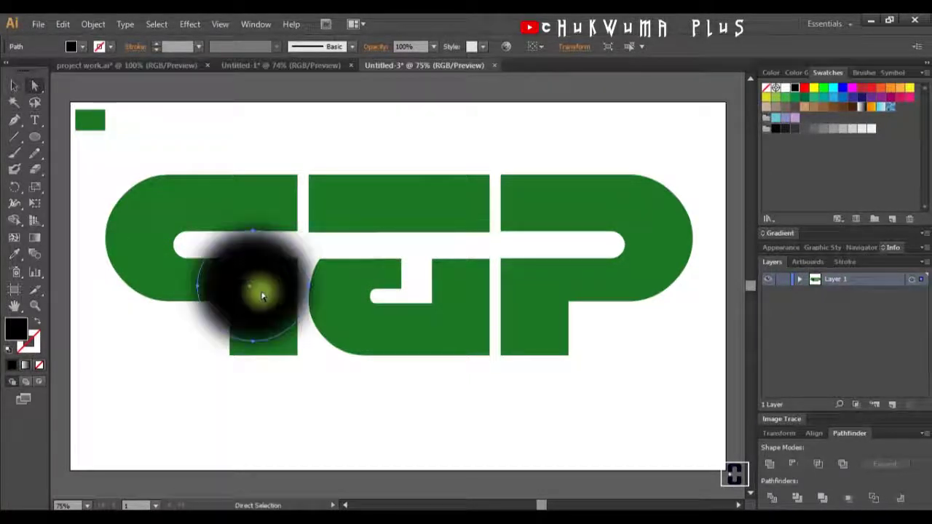
Step: Make an opacity mask on the blurred circle, paste the copied left P piece in front inside it, and return to editing the artwork
left_click(372, 44)
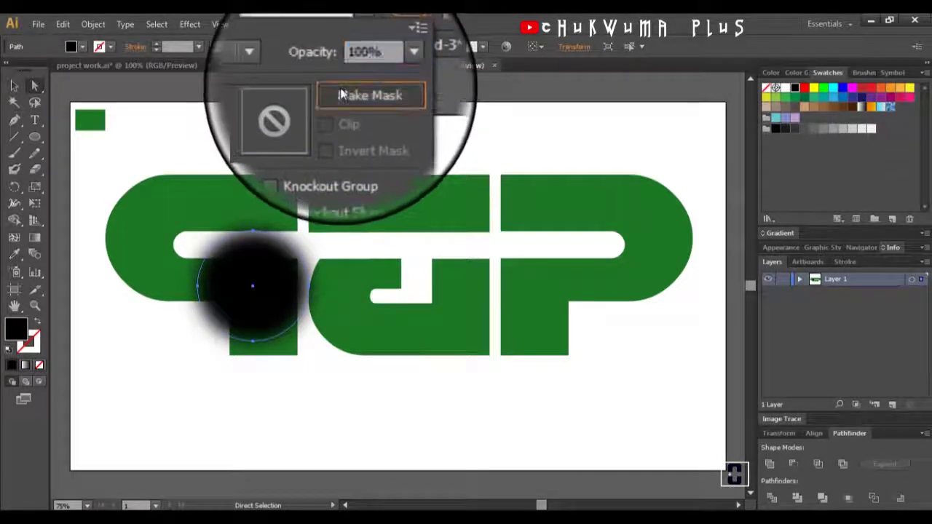
left_click(342, 98)
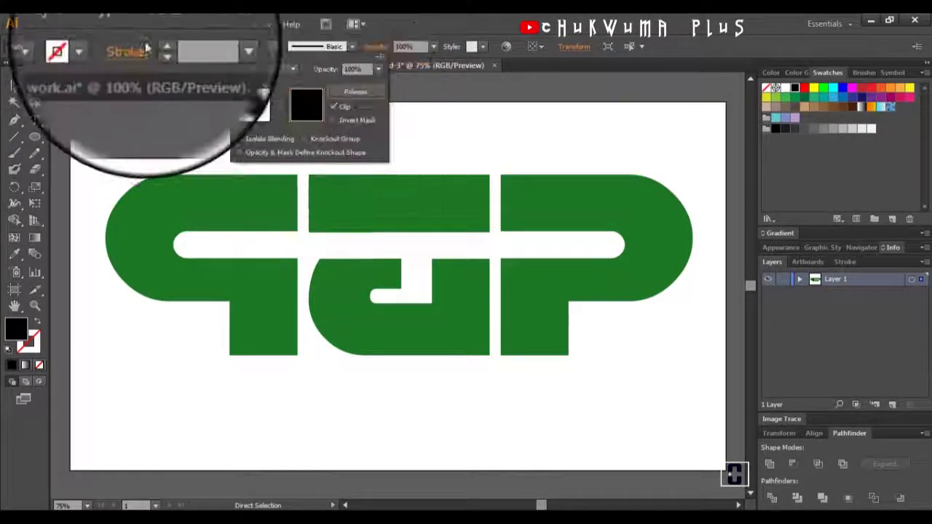
left_click(65, 27)
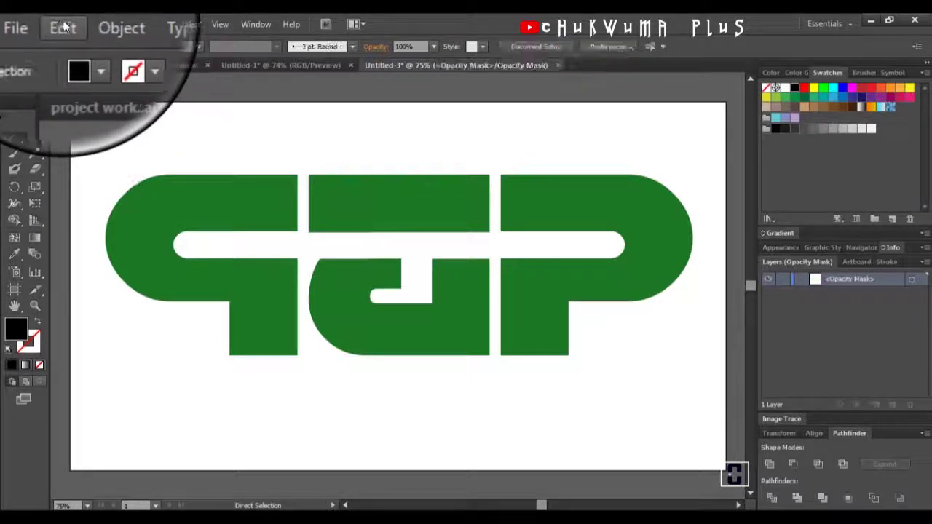
left_click(63, 26)
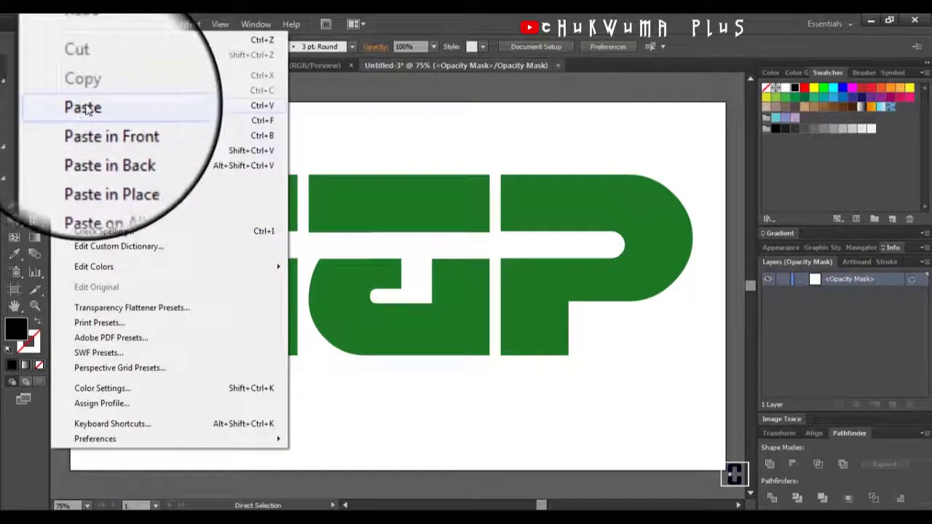
left_click(100, 122)
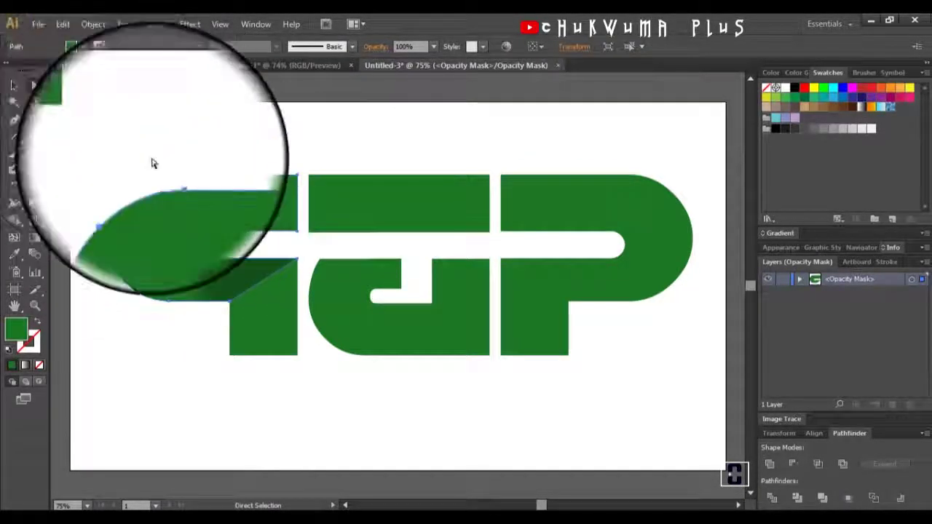
left_click(255, 309)
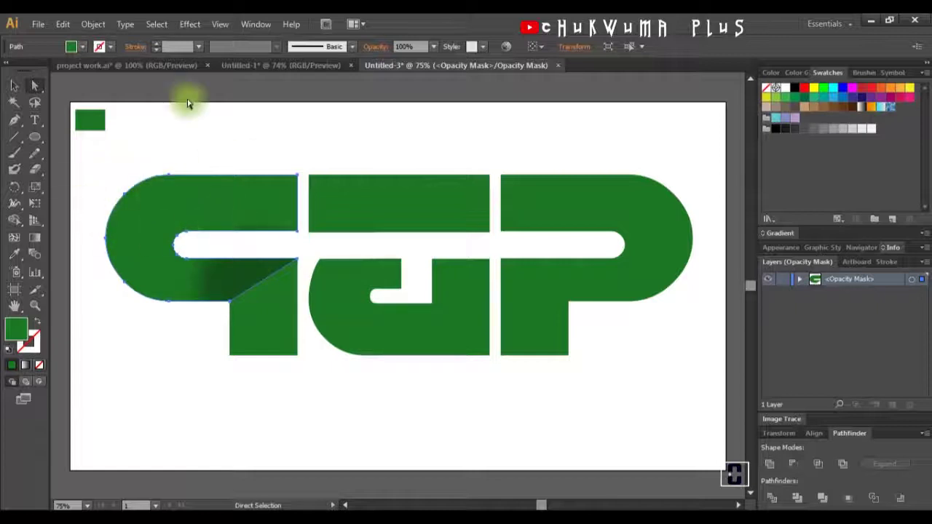
left_click(376, 46)
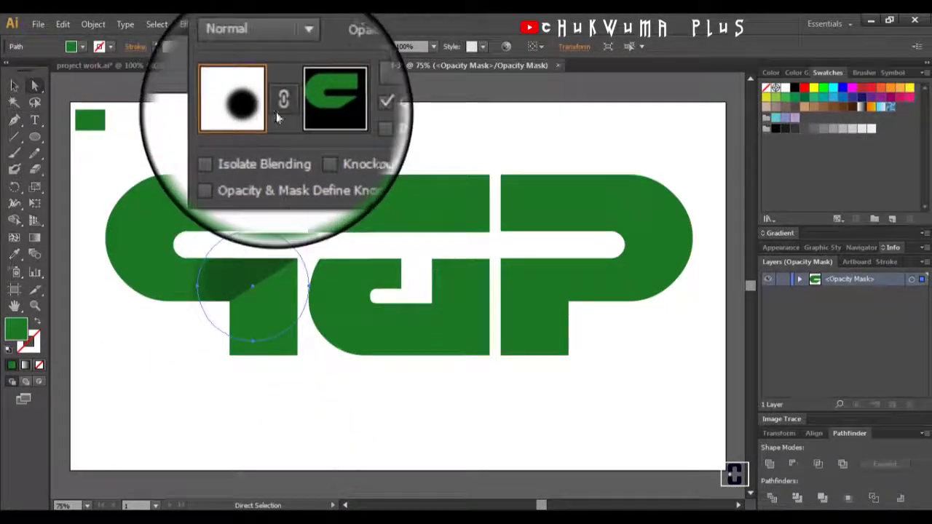
left_click(278, 109)
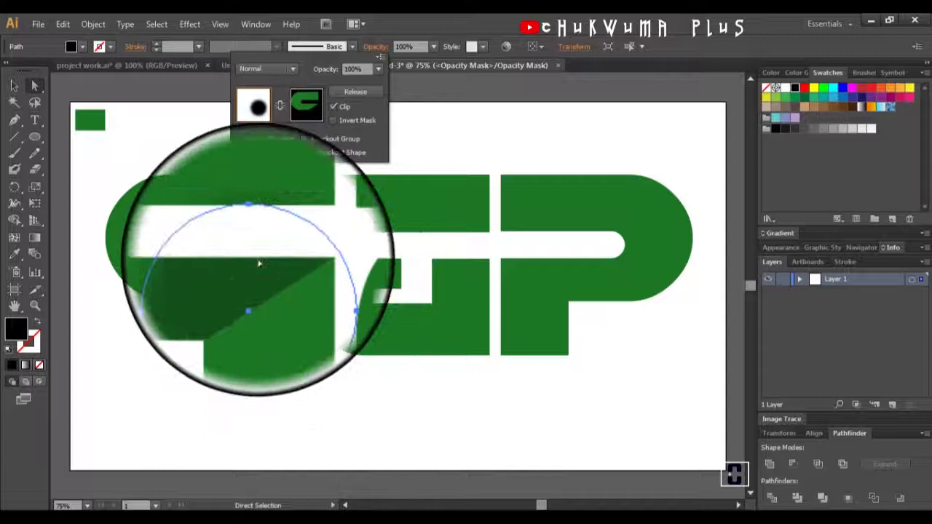
left_click(370, 41)
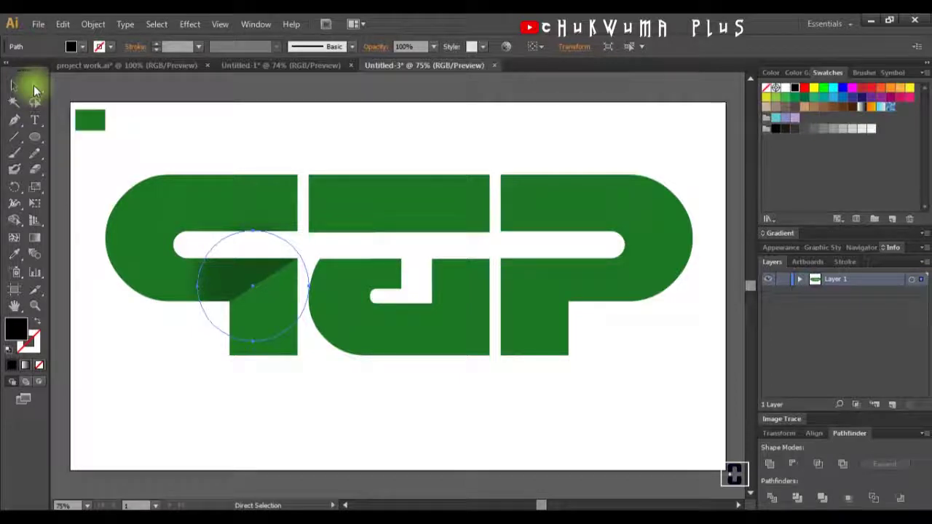
Step: Reshape the masked circle by moving its anchor points so the shadow hugs the left P's diagonal cut
left_click(197, 292)
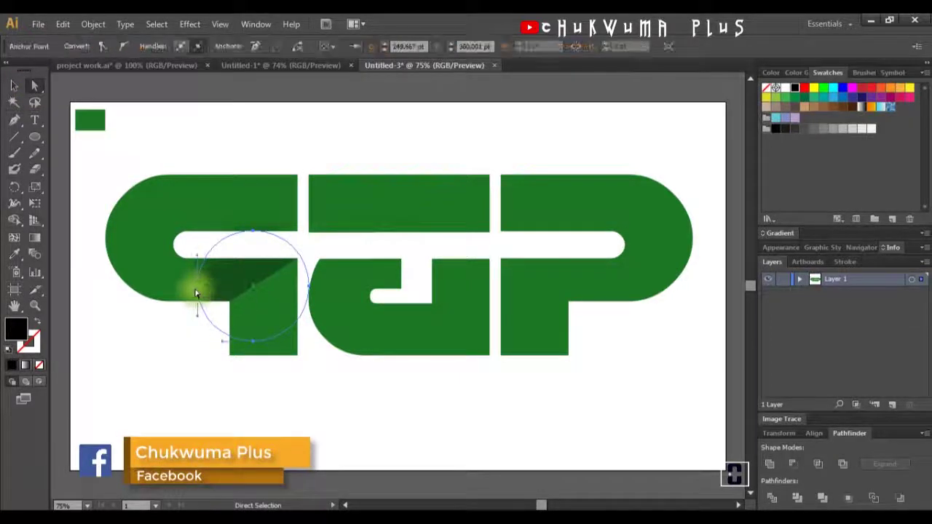
left_click_drag(201, 291, 270, 374)
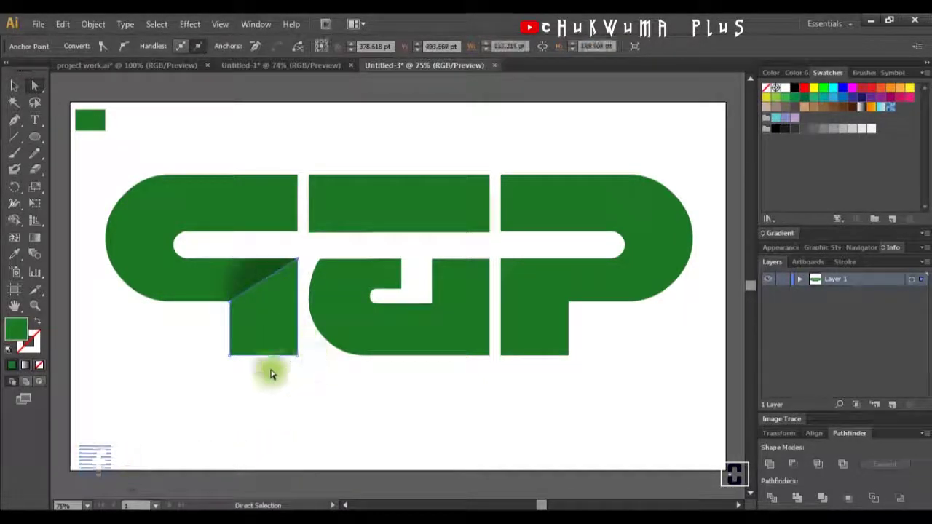
left_click(282, 277)
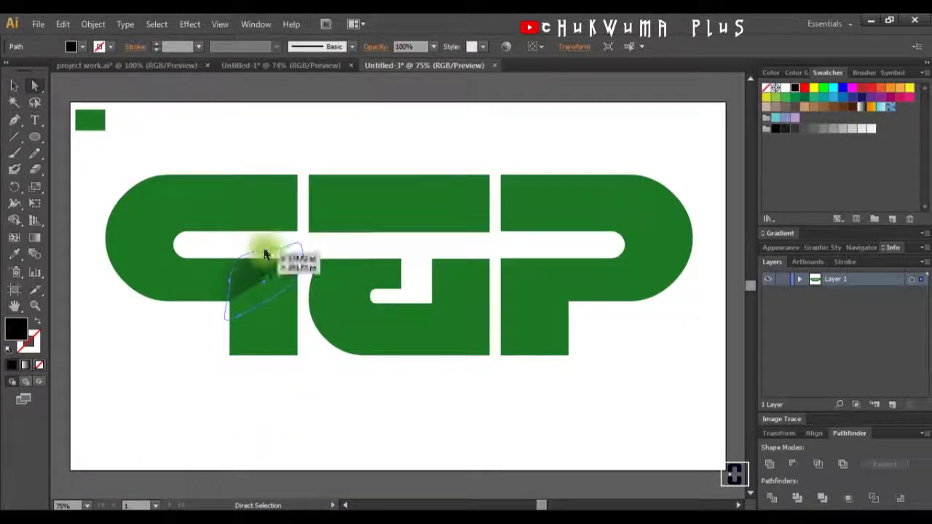
left_click_drag(265, 254, 303, 230)
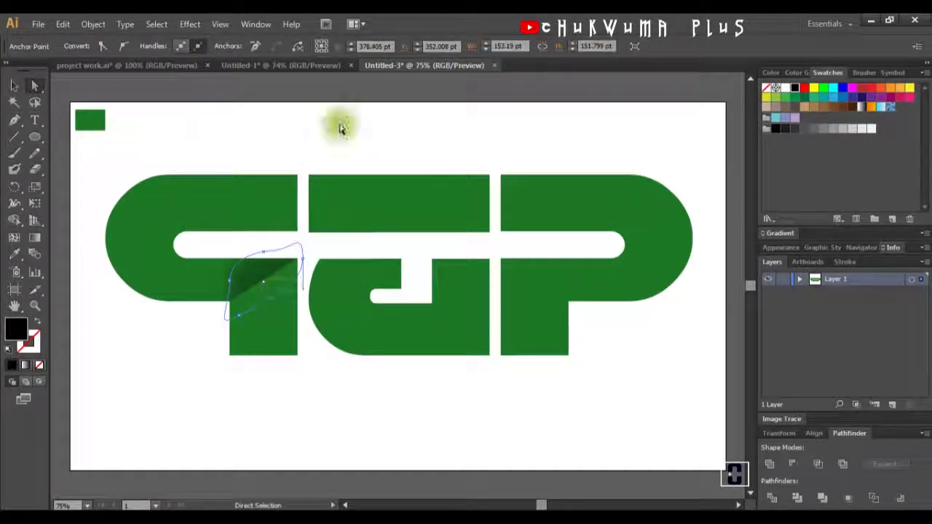
left_click(286, 257)
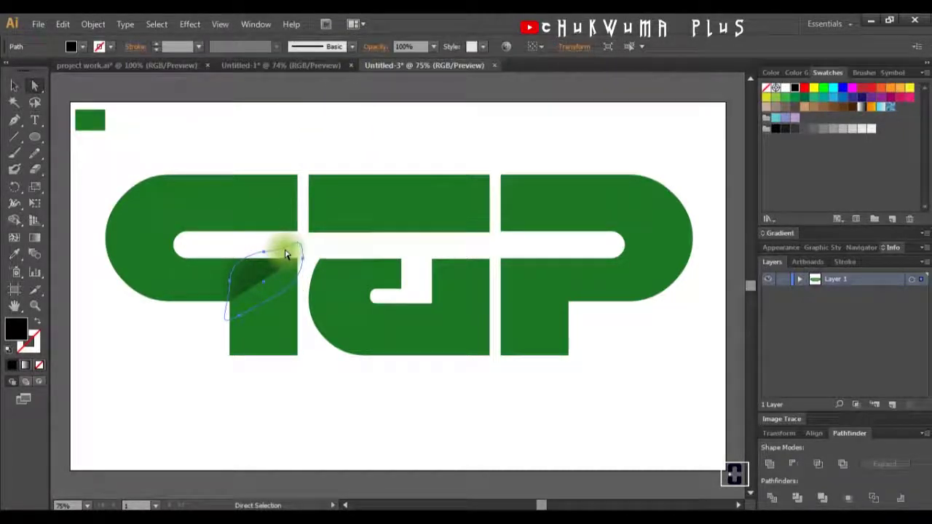
Step: Invert the shadow's opacity mask, set its opacity to 70%, and fine-tune its outline along the left P's diagonal cut
left_click(374, 46)
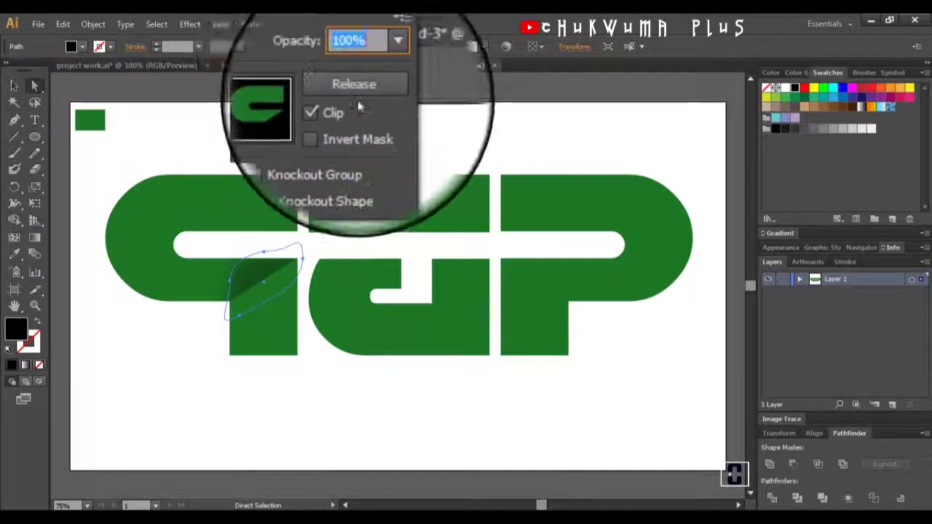
left_click(340, 123)
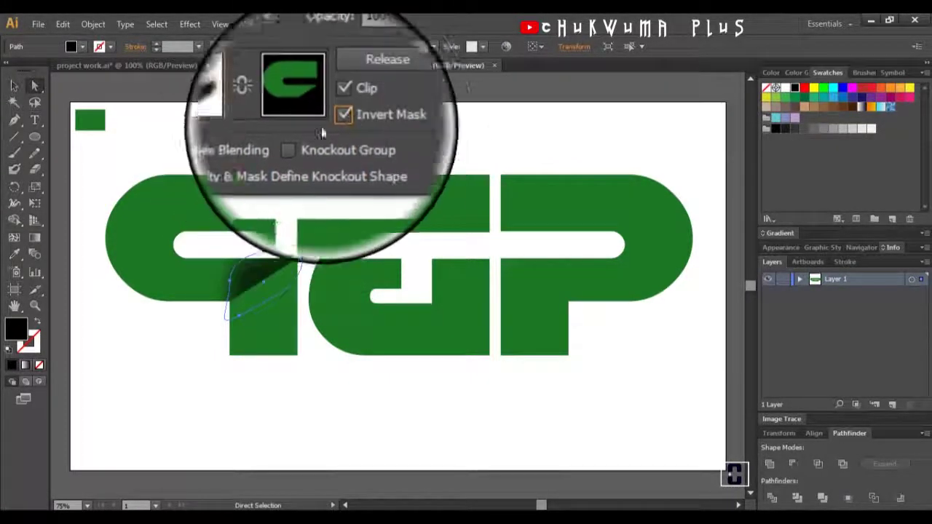
left_click(378, 70)
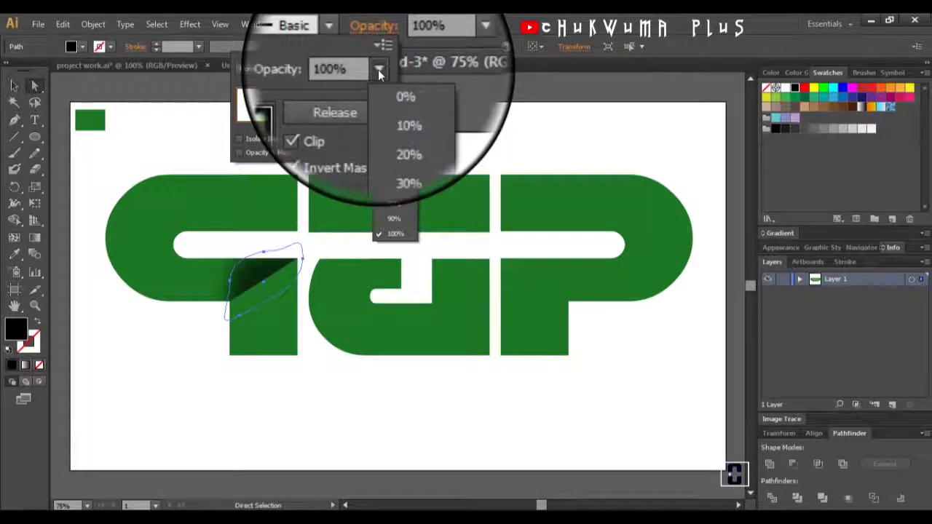
left_click(388, 191)
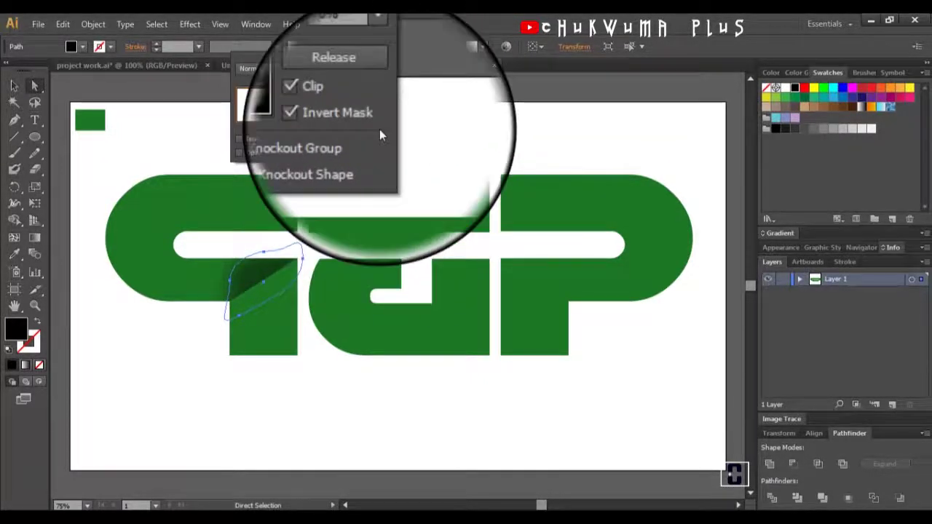
left_click(266, 277)
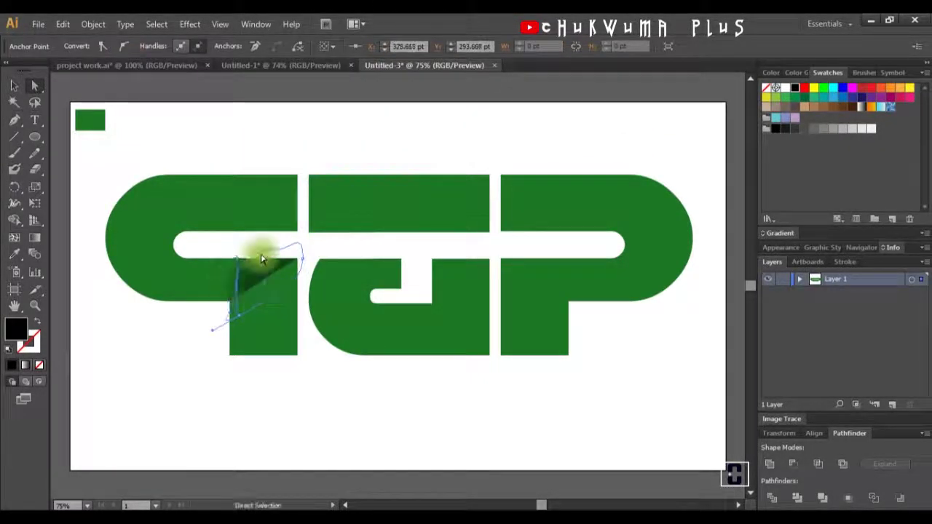
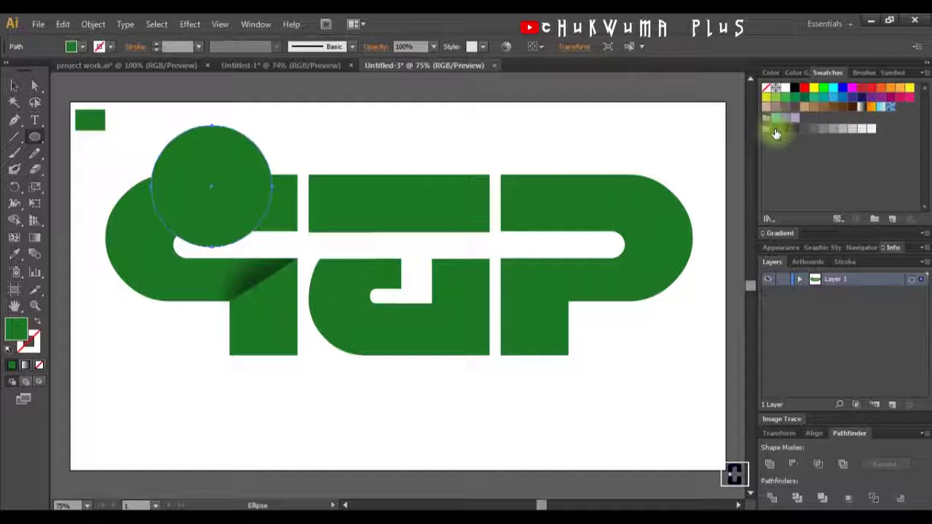
Step: Fill the new circle with black, reapply the last Gaussian Blur, and place it over the ampersand's upper bar
left_click(777, 133)
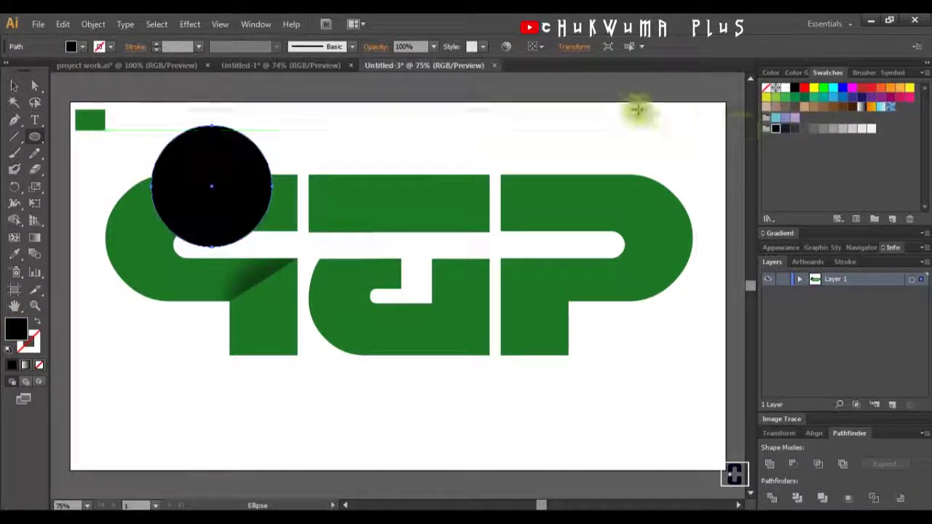
left_click(175, 25)
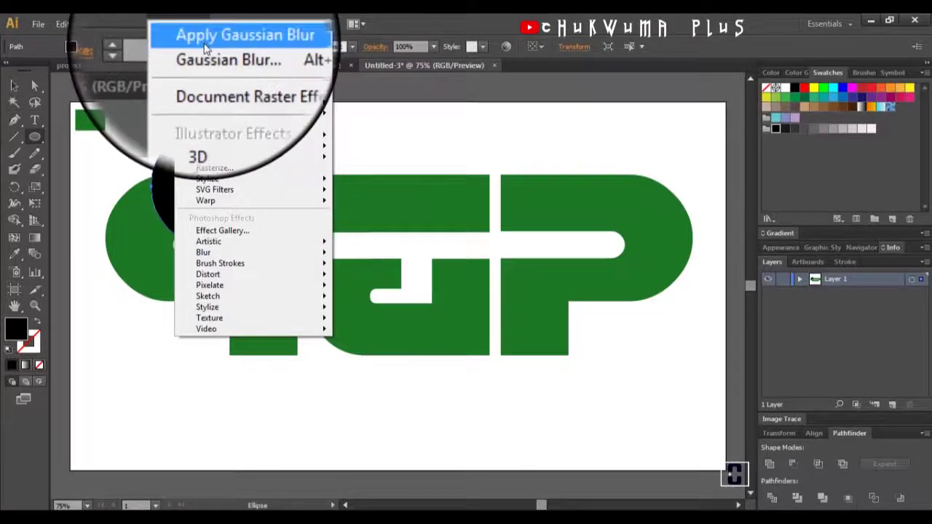
left_click(207, 47)
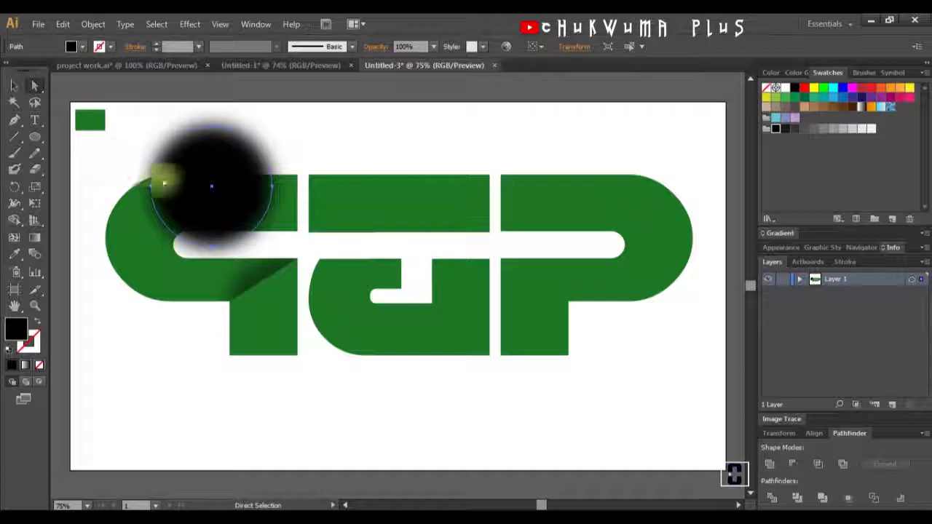
left_click_drag(191, 193, 377, 204)
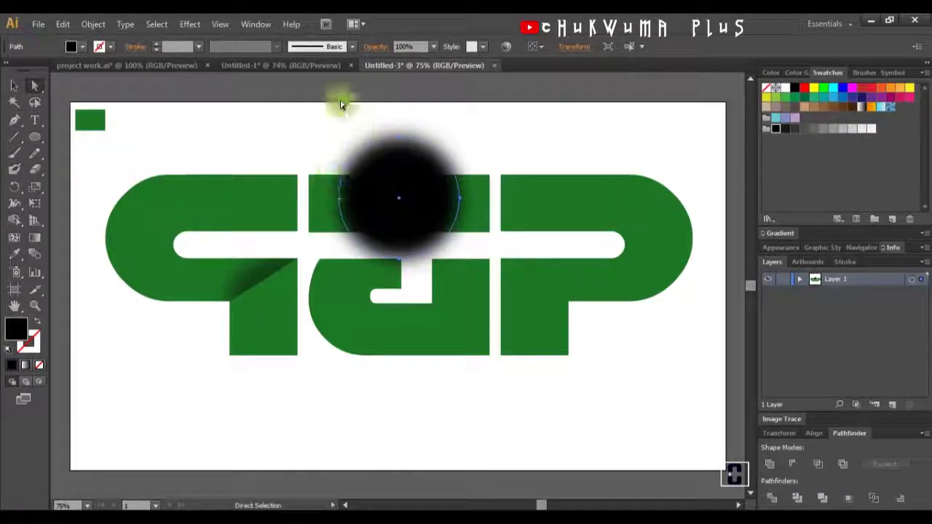
Step: Give the blurred circle an inverted opacity mask, paste the bar's upper piece in front inside it, and return to editing the artwork
left_click(373, 47)
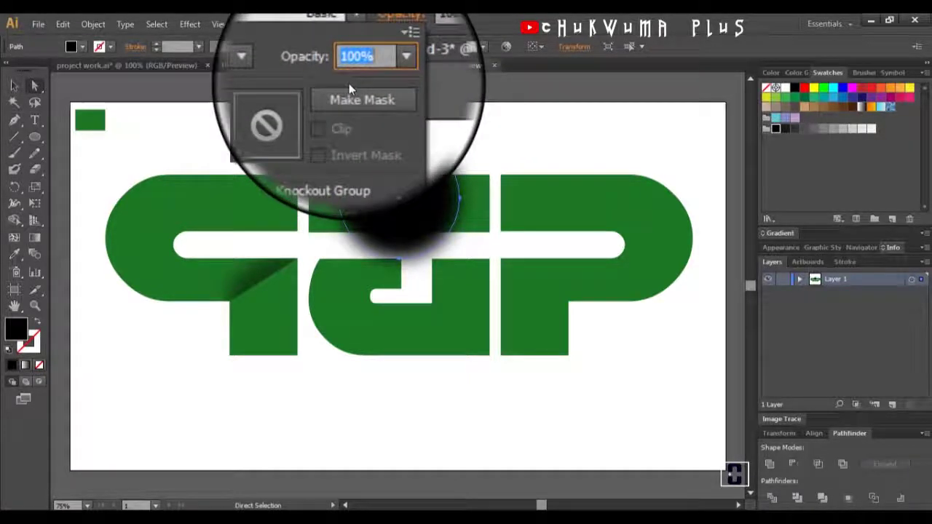
left_click(344, 92)
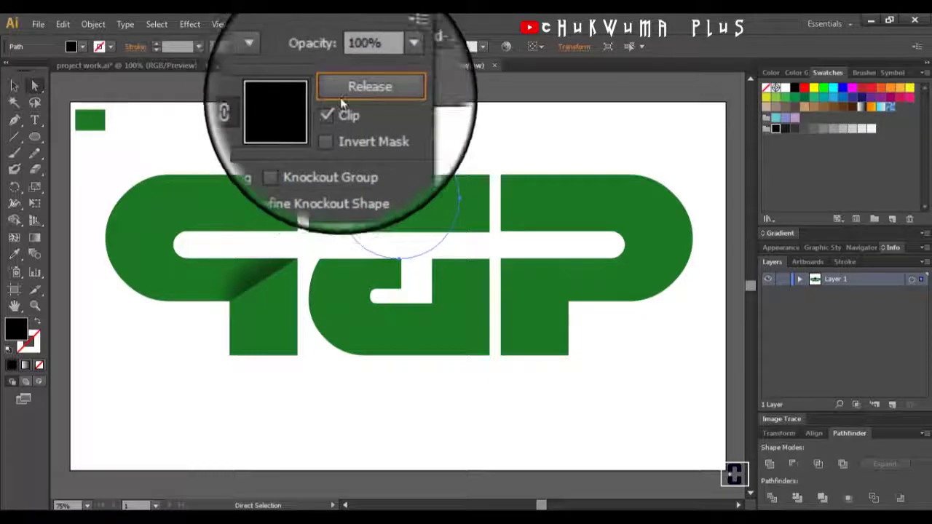
left_click(333, 123)
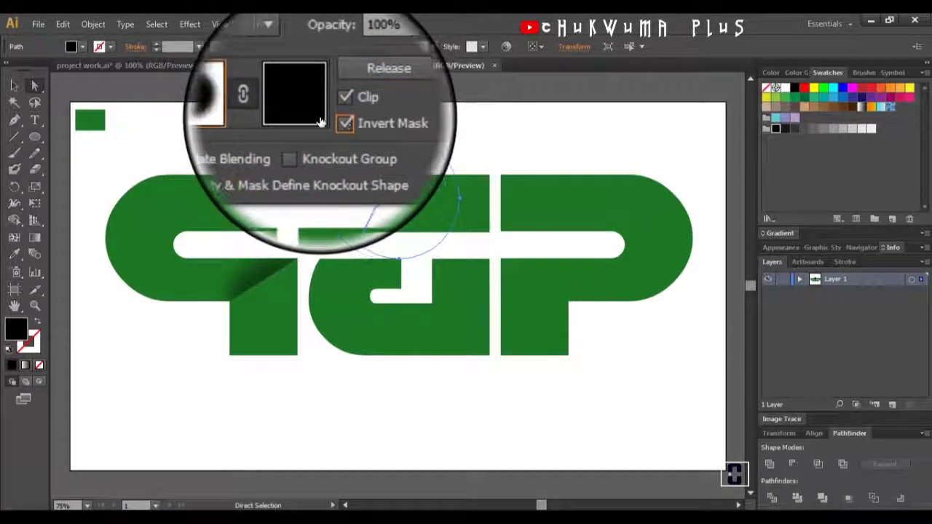
left_click(306, 104)
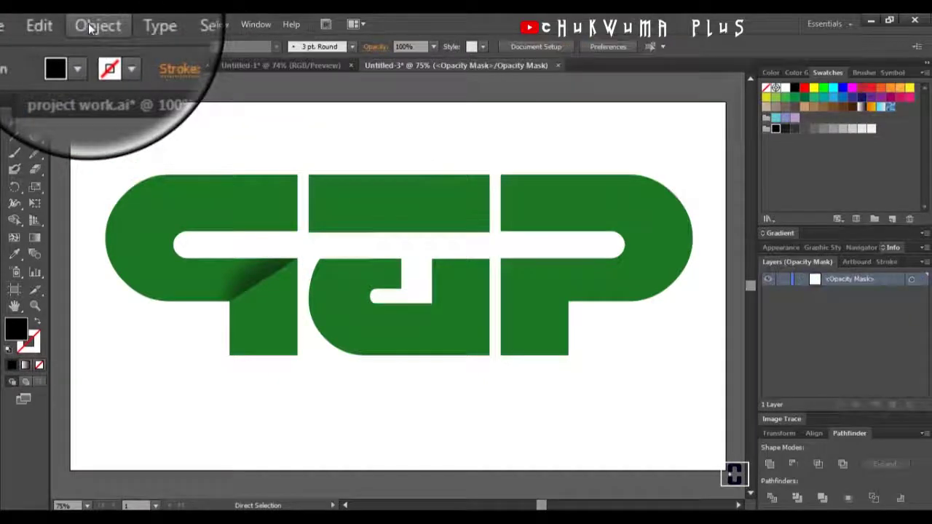
left_click(66, 26)
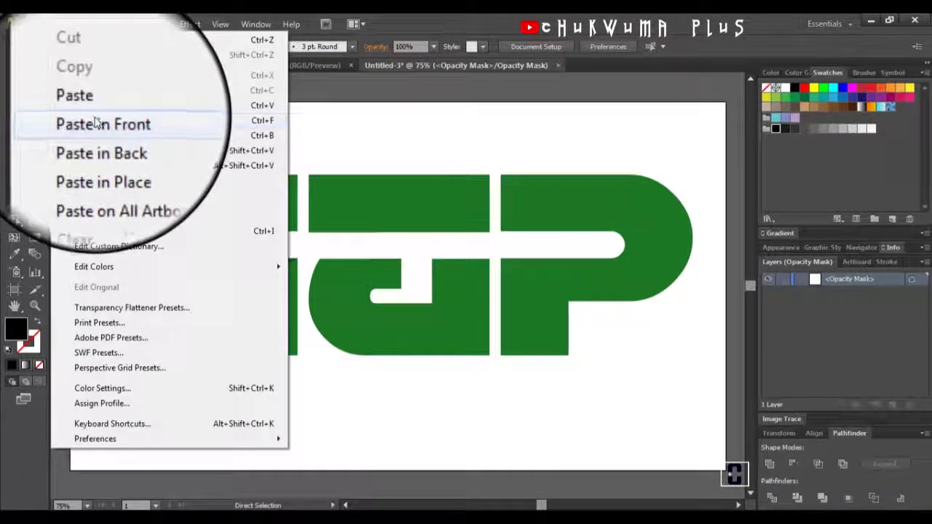
left_click(100, 121)
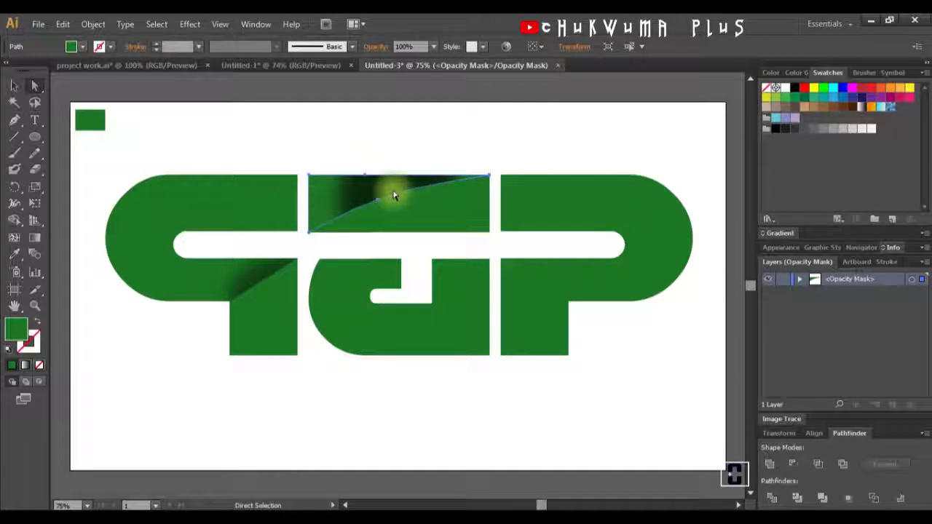
left_click(376, 46)
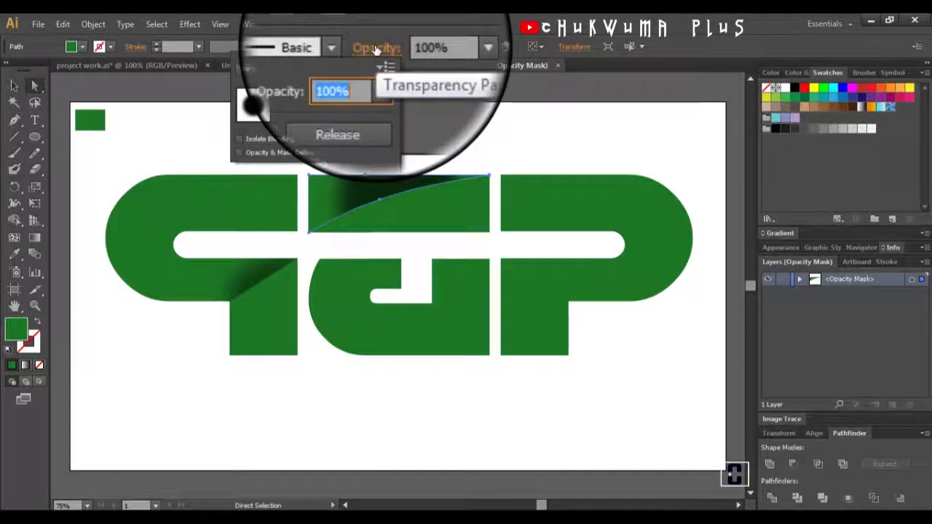
left_click(259, 111)
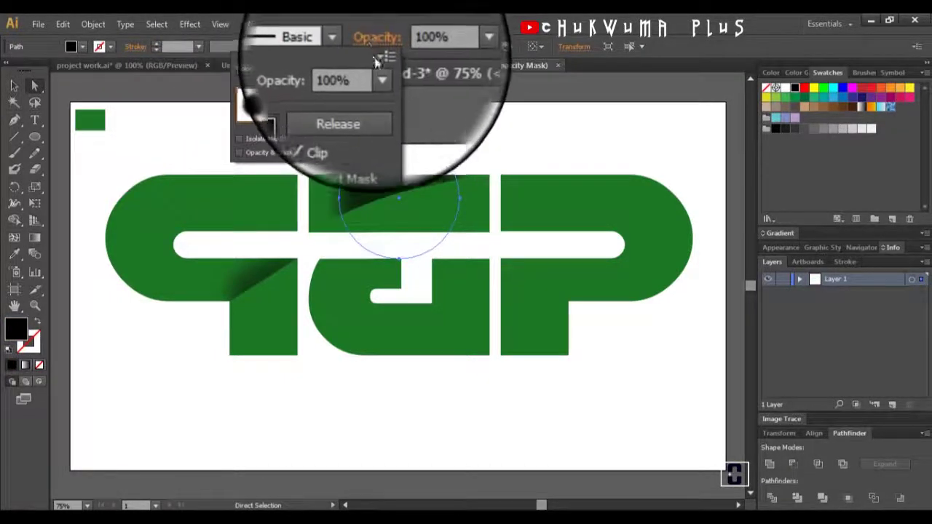
Step: Set the ampersand shadow's opacity to 70% and reshape its anchor points so it hugs the upper bar's curved cut
left_click(379, 71)
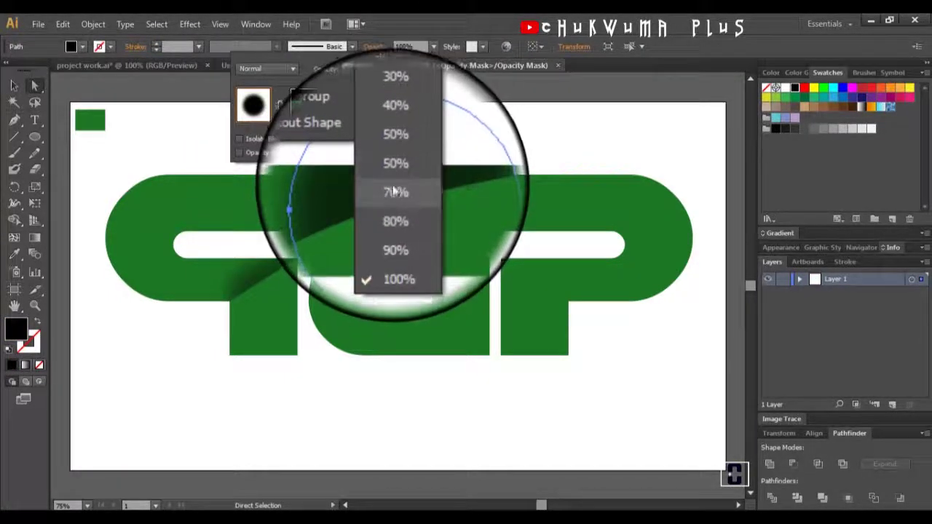
left_click(394, 191)
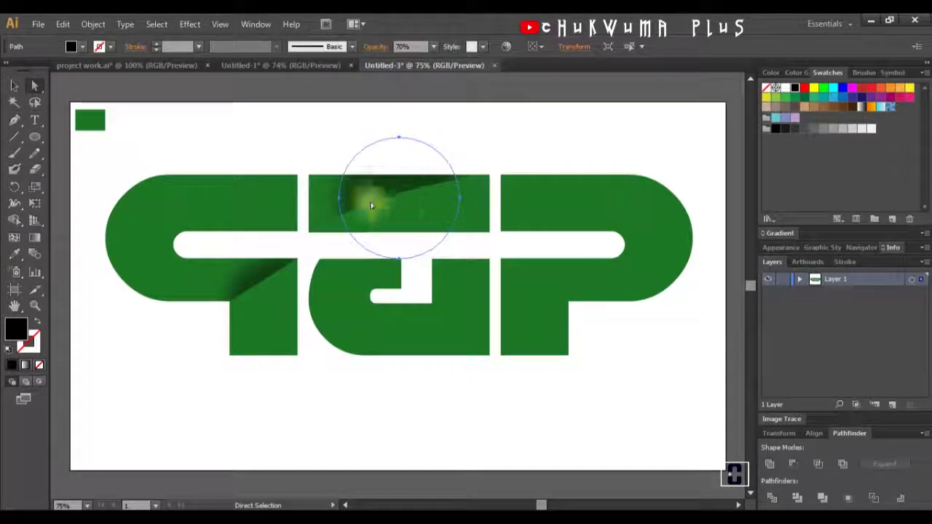
left_click_drag(340, 204, 496, 189)
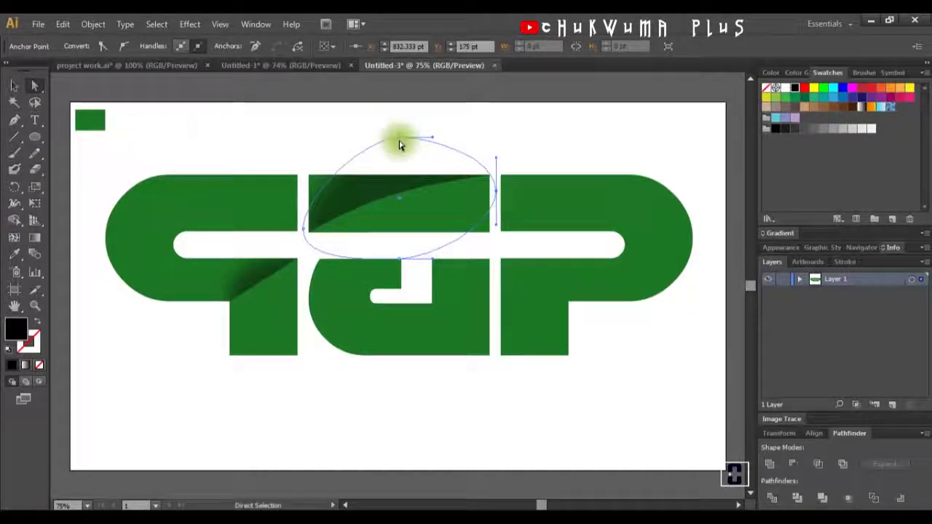
left_click_drag(399, 140, 407, 166)
left_click_drag(399, 259, 399, 244)
left_click(400, 175)
left_click_drag(400, 176, 308, 234)
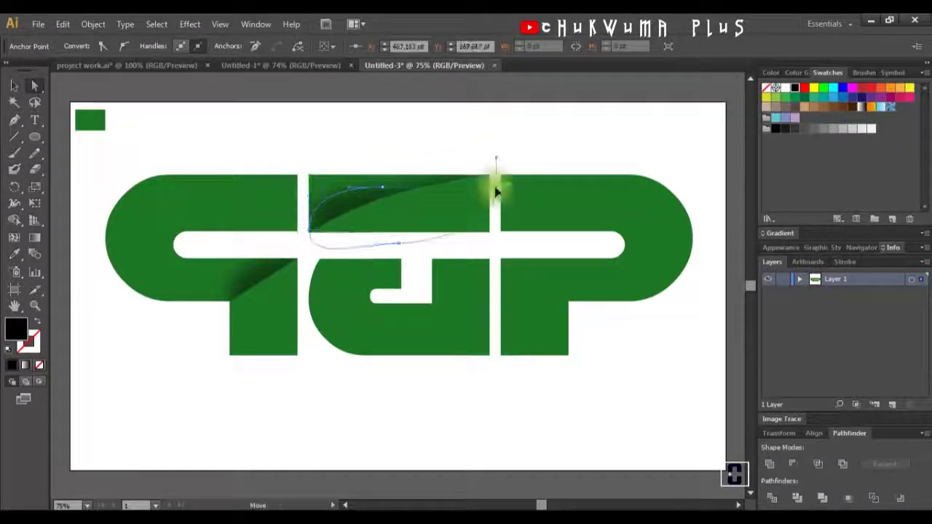
left_click(416, 152)
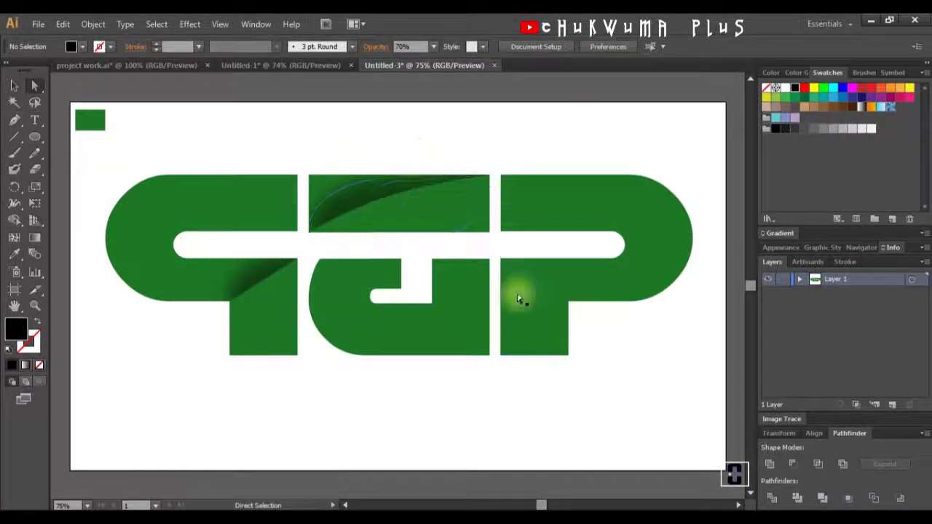
Step: Copy the right P's large upper piece and deselect it
left_click(639, 289)
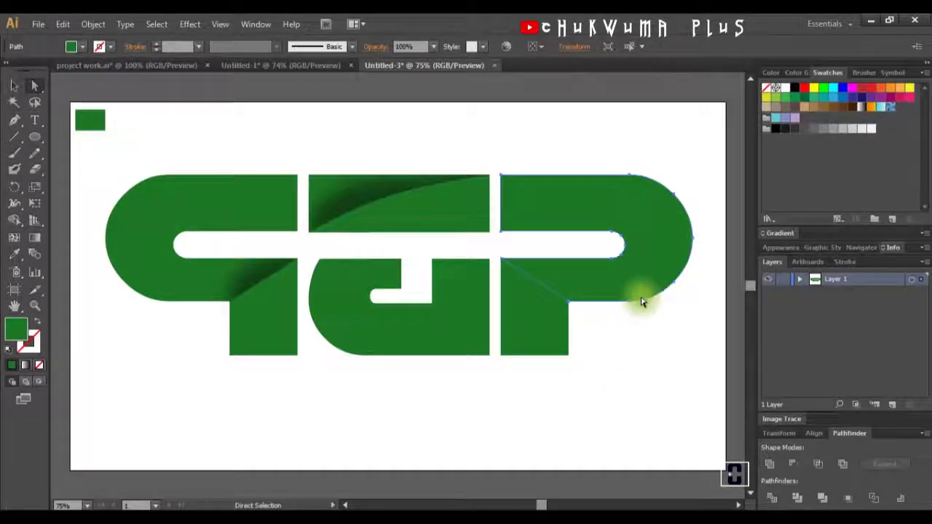
left_click(62, 24)
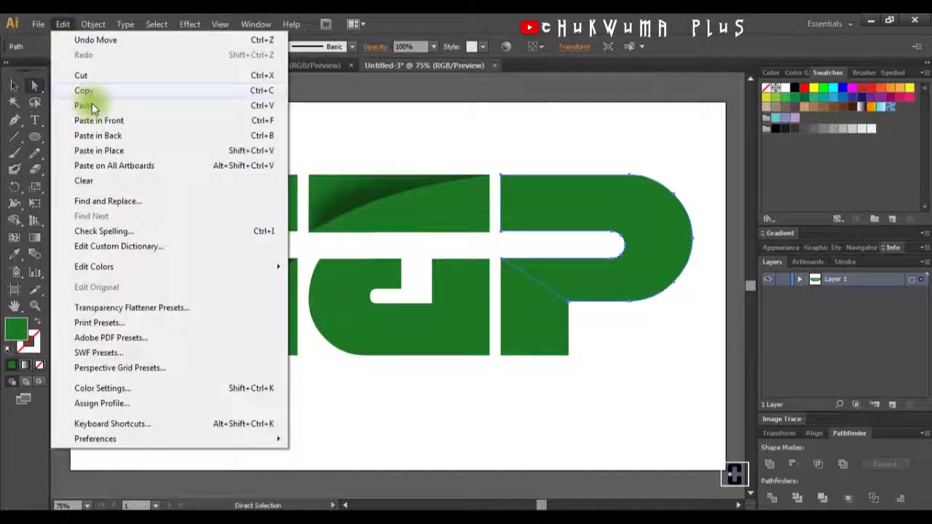
left_click(86, 90)
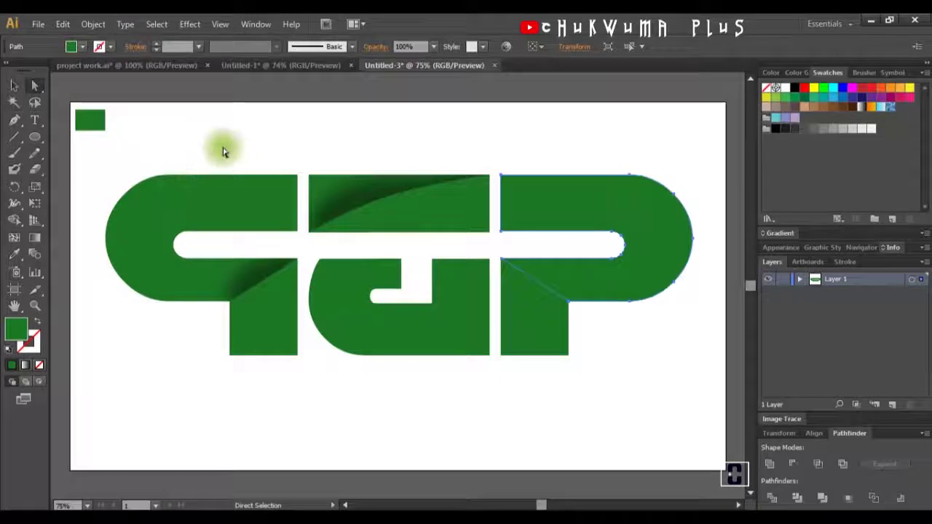
left_click(677, 391)
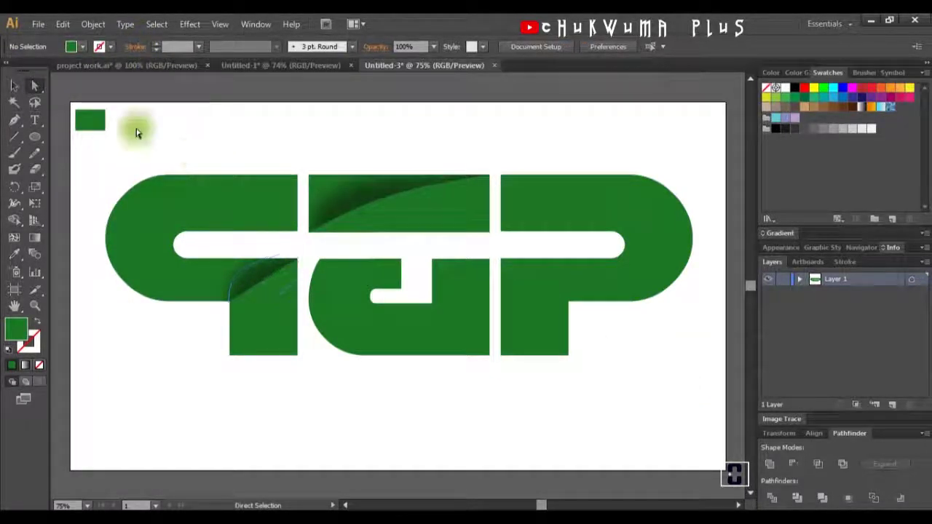
Step: Draw a new circle filled with black, reapply the last Gaussian Blur, and place it over the right P's diagonal cut
left_click(35, 137)
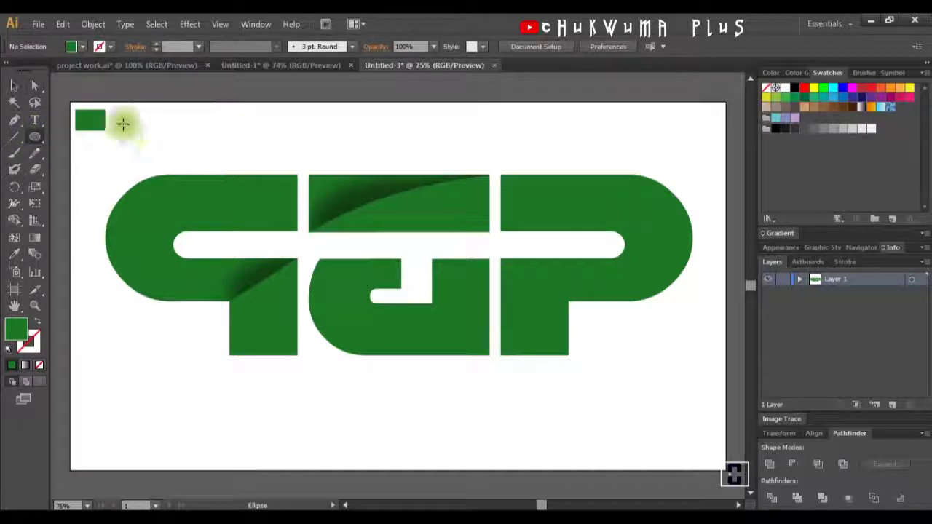
left_click_drag(124, 121, 234, 236)
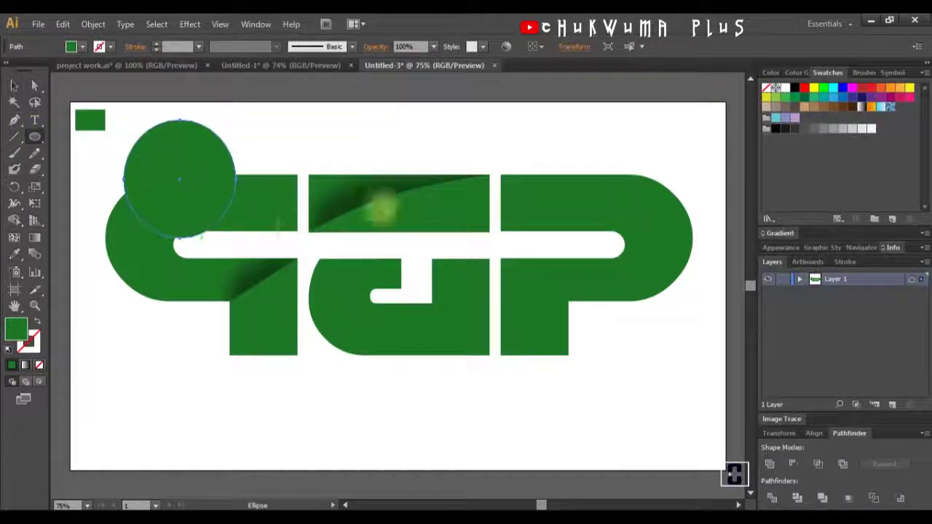
left_click(775, 129)
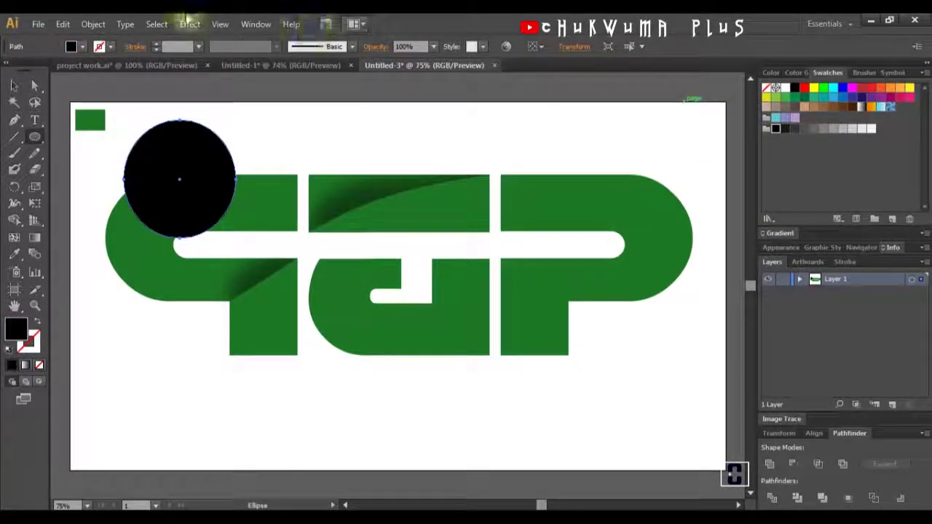
left_click(188, 23)
left_click(208, 35)
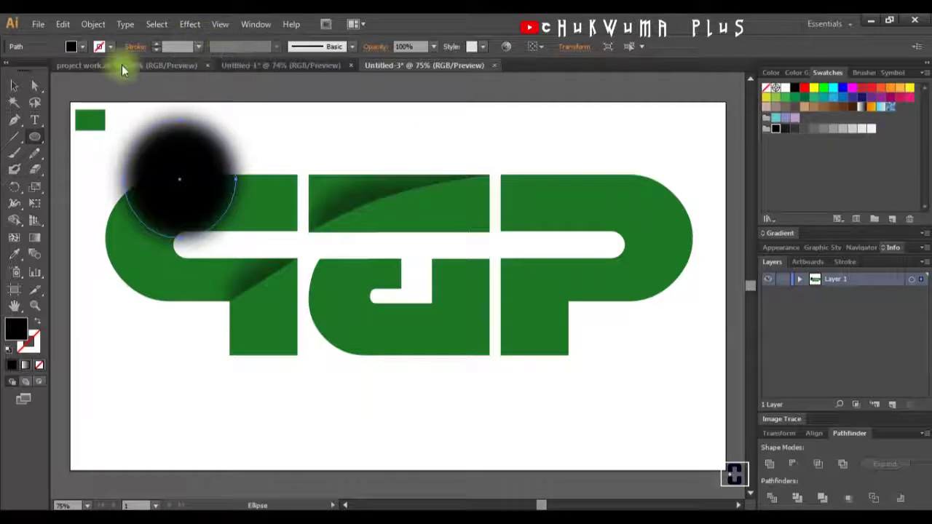
left_click(34, 86)
left_click_drag(181, 188, 545, 303)
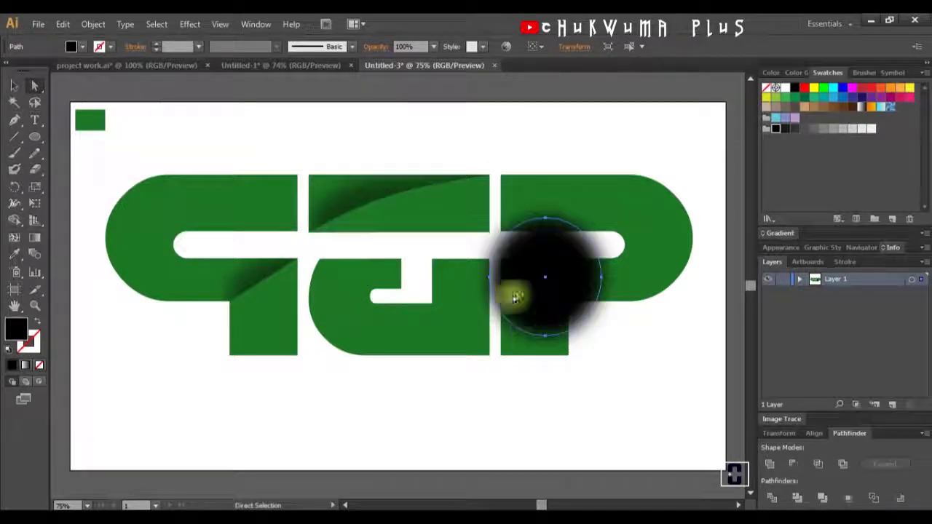
Step: Give the blurred circle an inverted opacity mask, paste the right P's upper piece in front inside it, and return to editing the artwork
left_click(374, 46)
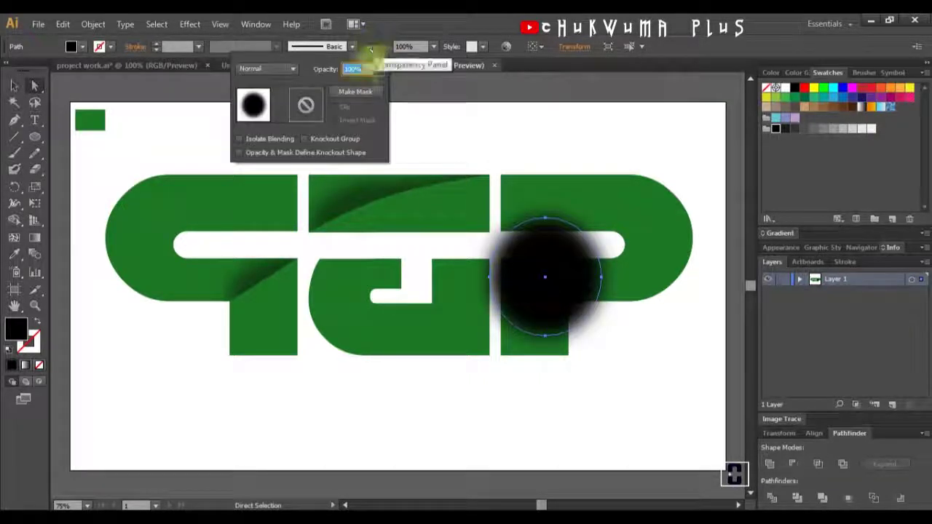
left_click(352, 91)
left_click(333, 120)
left_click(307, 104)
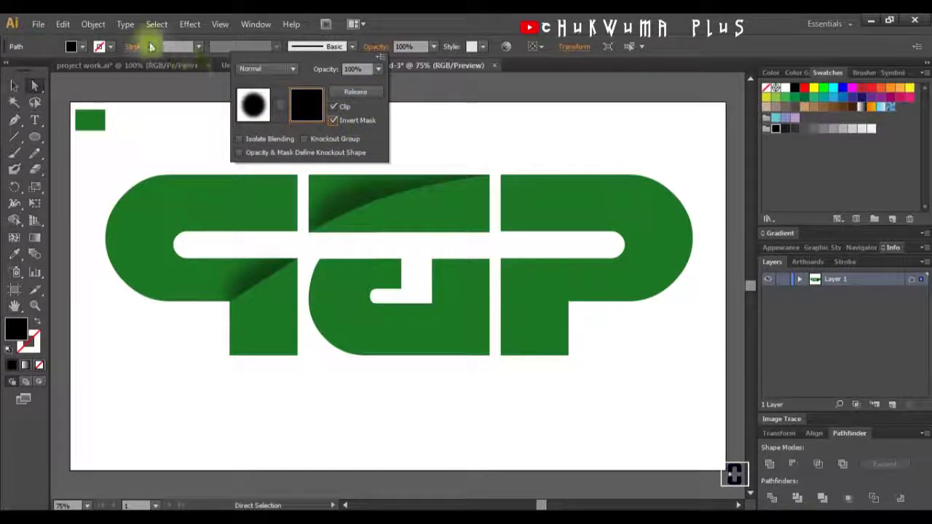
left_click(64, 26)
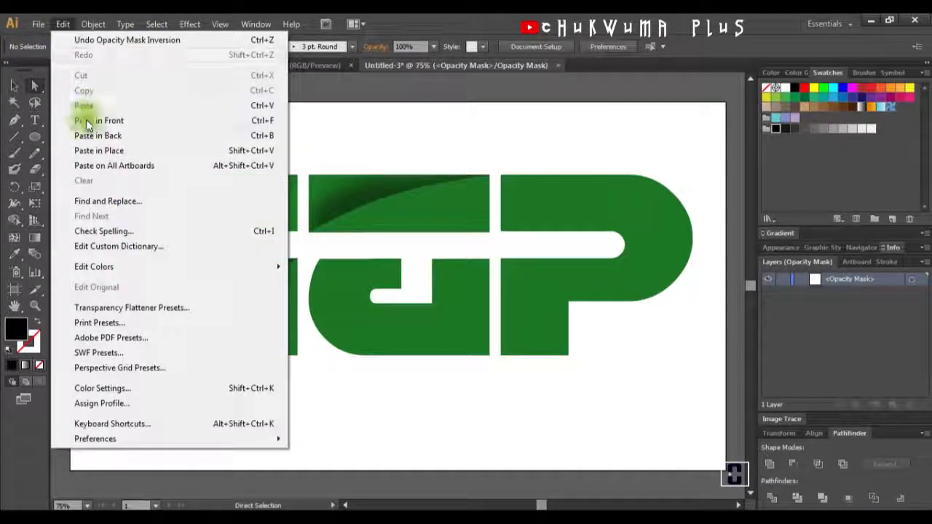
left_click(87, 125)
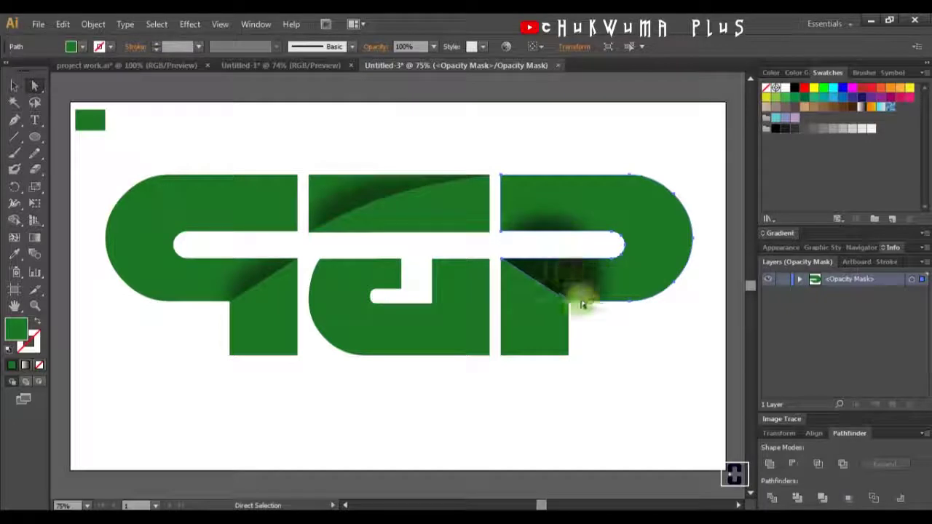
left_click(381, 49)
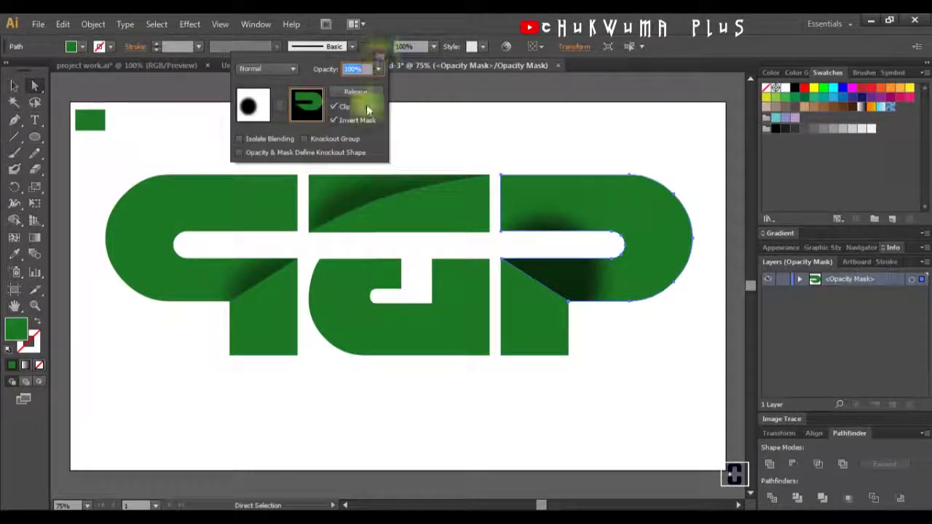
left_click(262, 118)
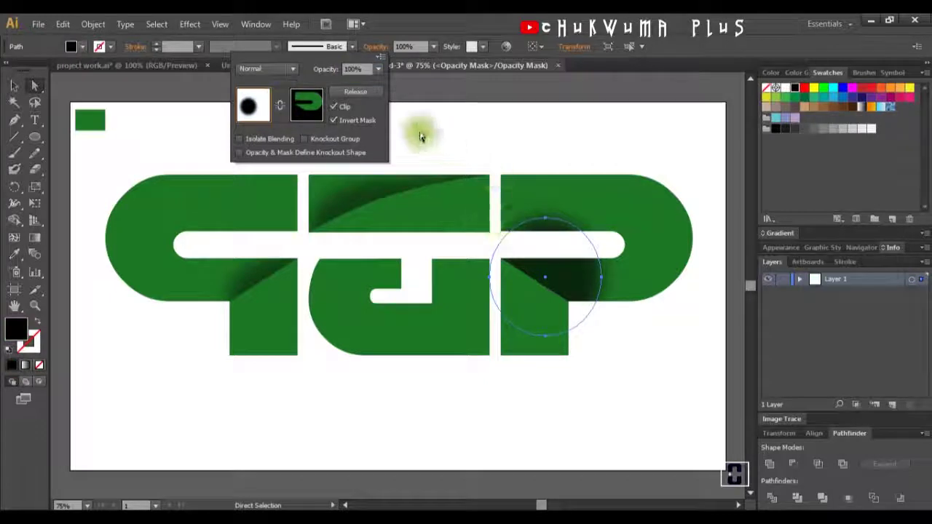
Step: Set the new shadow's opacity to 70% and reshape its outline along the right P's diagonal cut
left_click(380, 68)
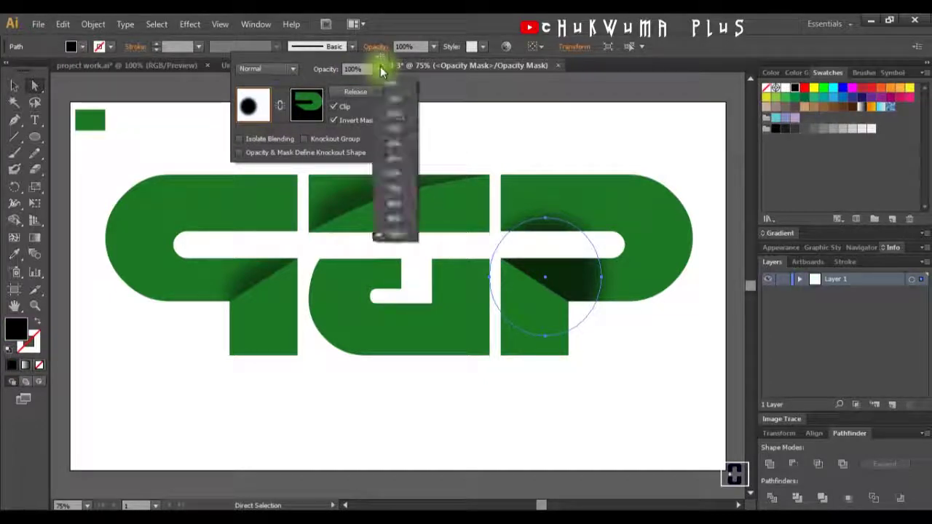
left_click(394, 187)
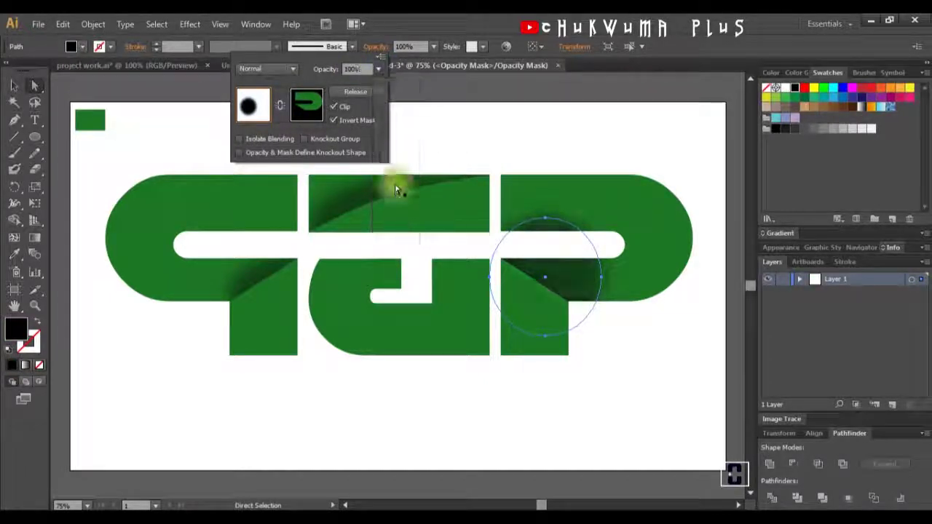
left_click(548, 225)
left_click_drag(548, 253, 570, 321)
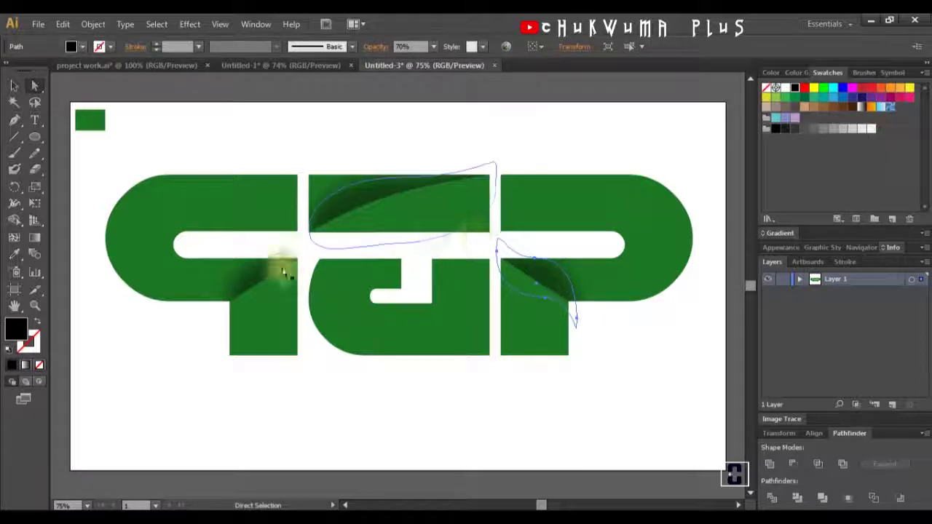
left_click(408, 493)
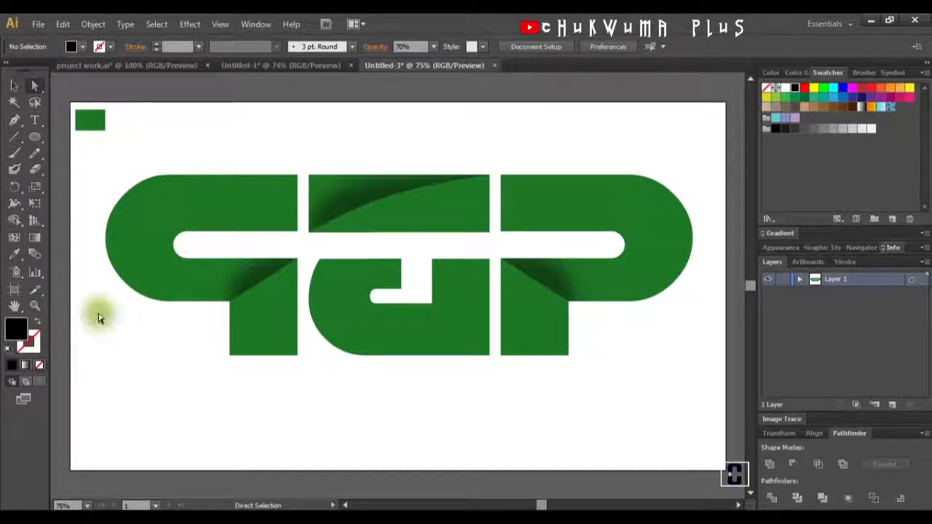
Step: Draw a rectangular bar below the letters, spanning both P stems, sample its green from the colour swatch square, and make it slightly taller
left_click(40, 139)
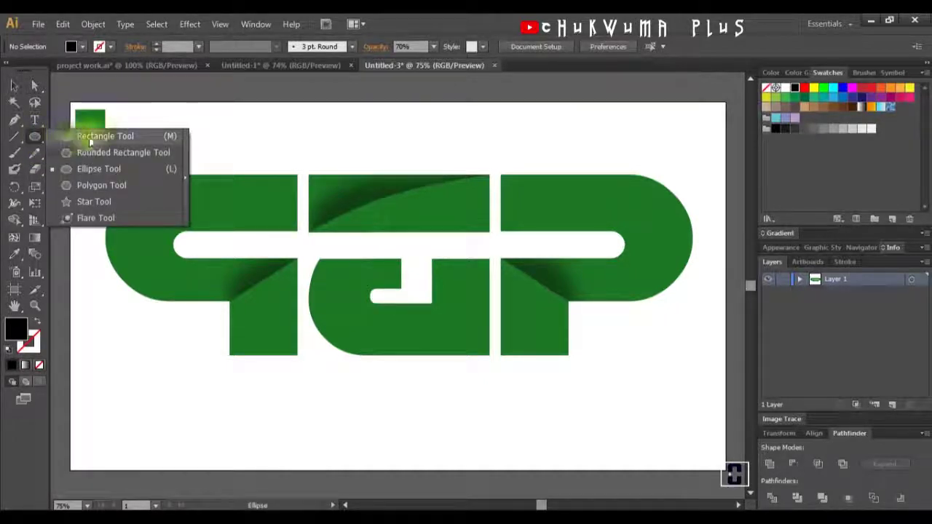
left_click(100, 138)
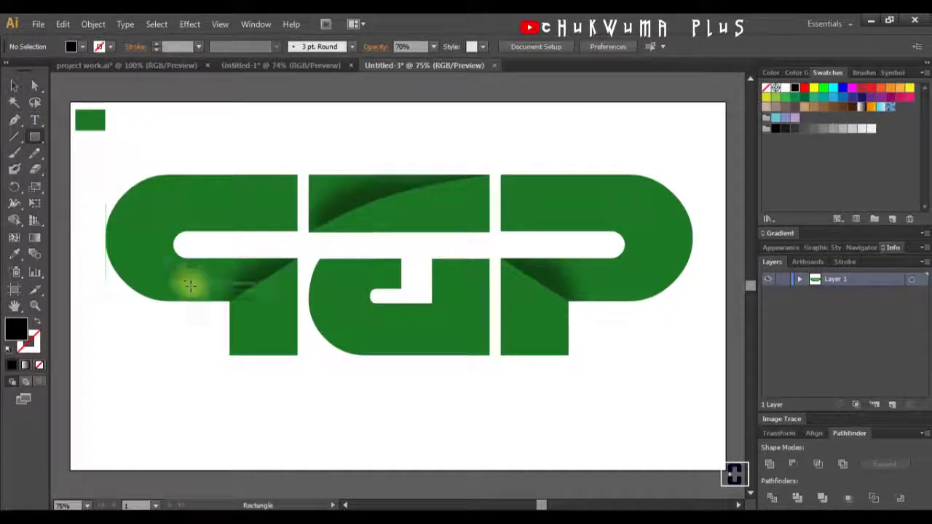
left_click_drag(229, 365, 567, 414)
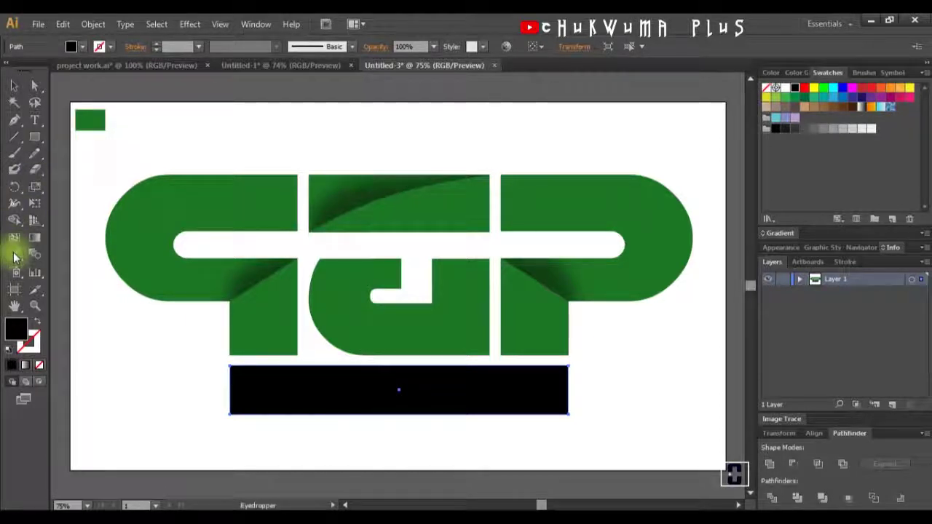
left_click(86, 120)
left_click(14, 86)
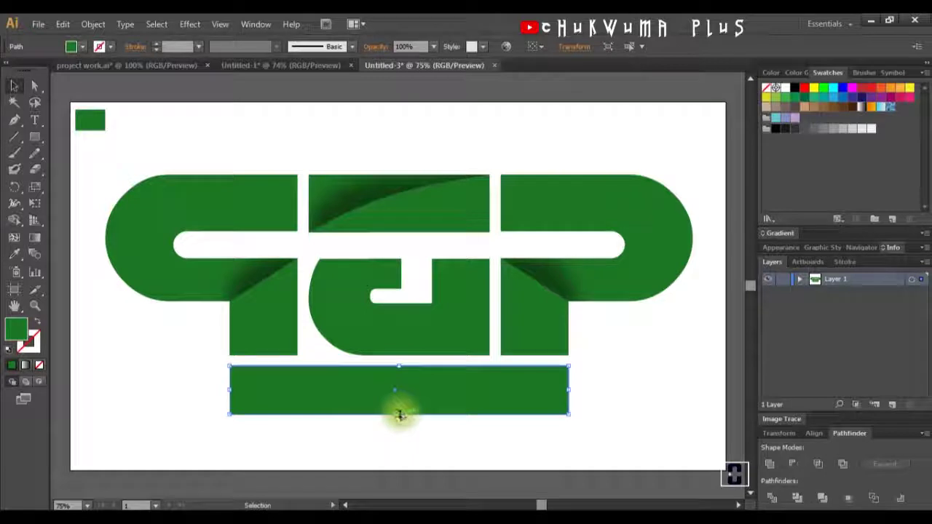
left_click_drag(399, 417, 399, 419)
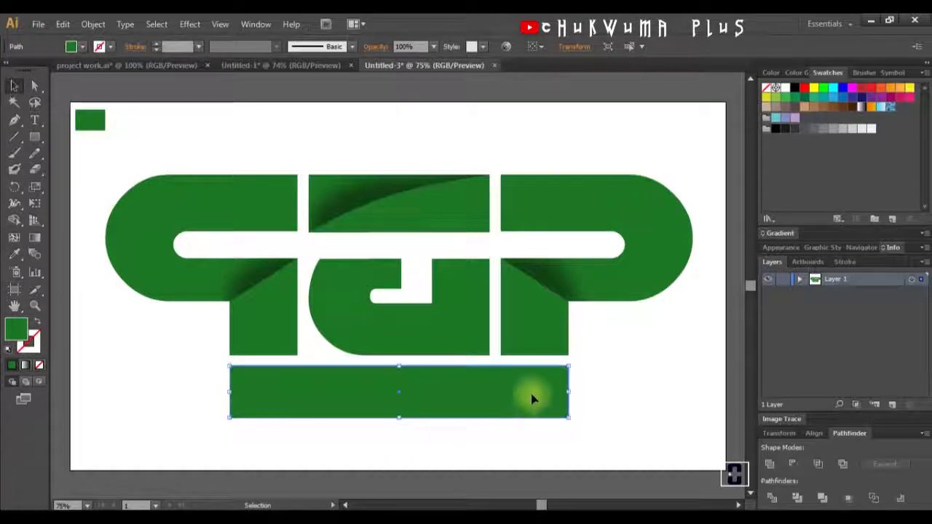
left_click(597, 395)
left_click(498, 408)
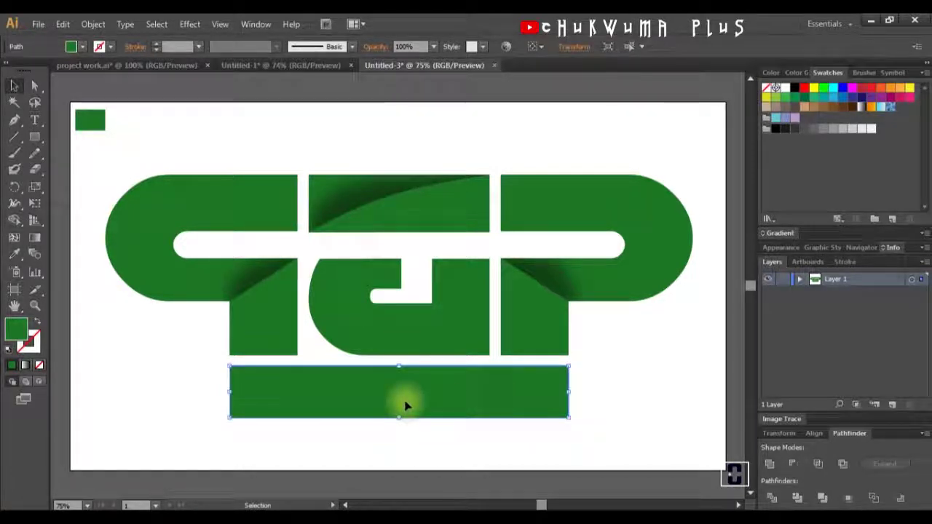
Step: Add the text COLLECTIONS in SF Distant Galaxy on the green bar
left_click(34, 122)
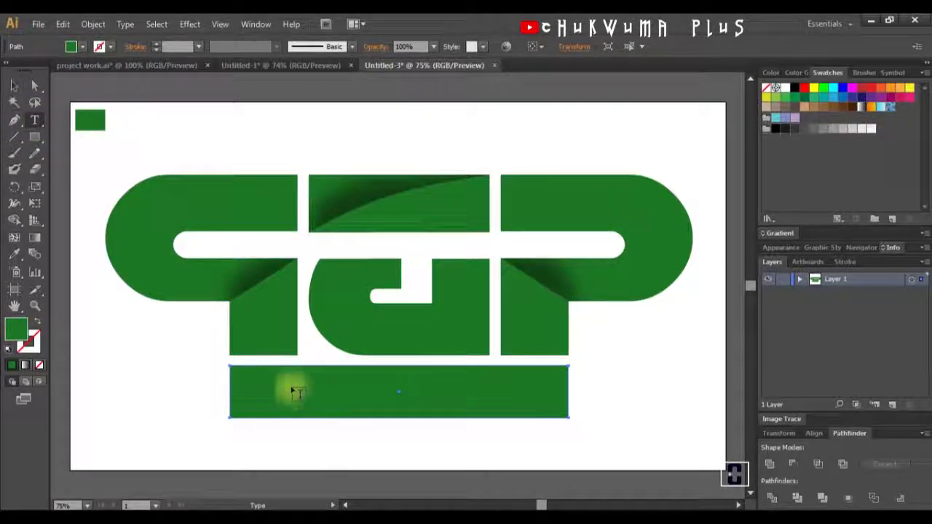
left_click(275, 390)
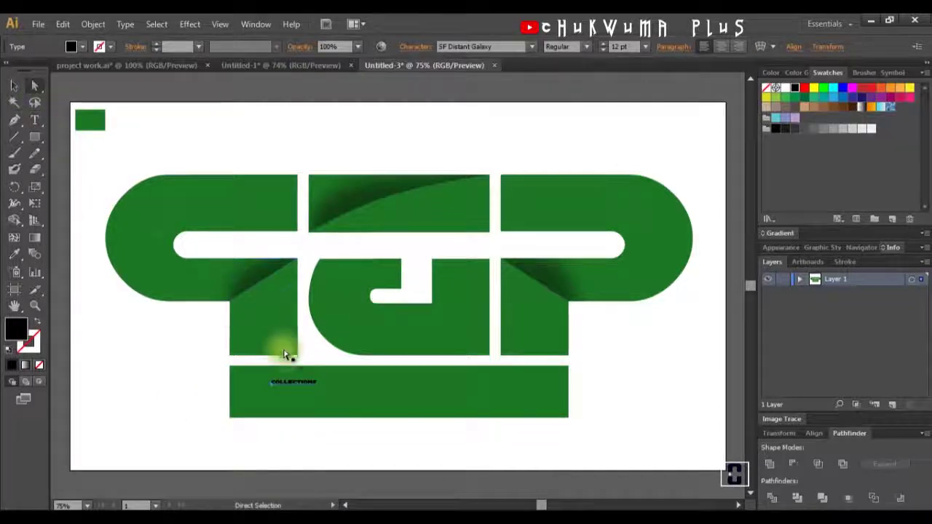
key("v")
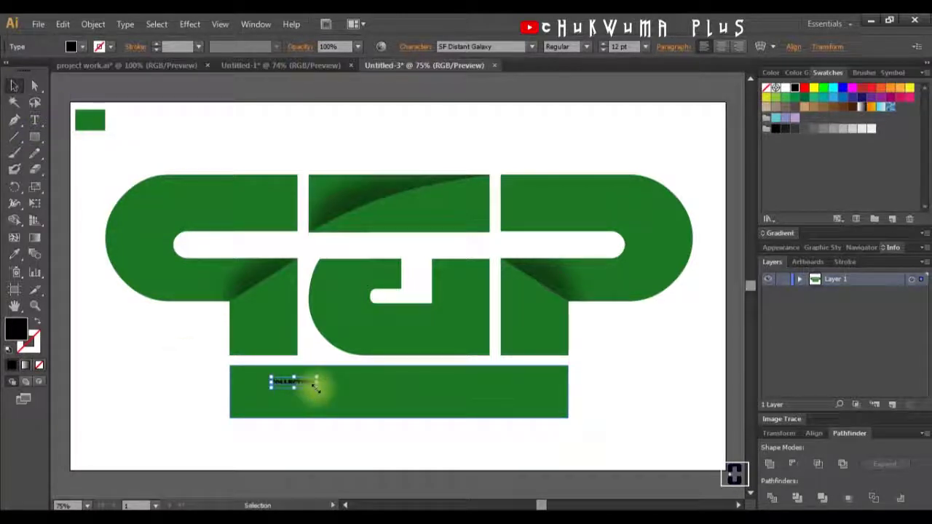
Step: Enlarge the COLLECTIONS text to about 86 pt and position it centrally inside the green bar
left_click_drag(315, 387, 478, 459)
left_click_drag(412, 405, 527, 417)
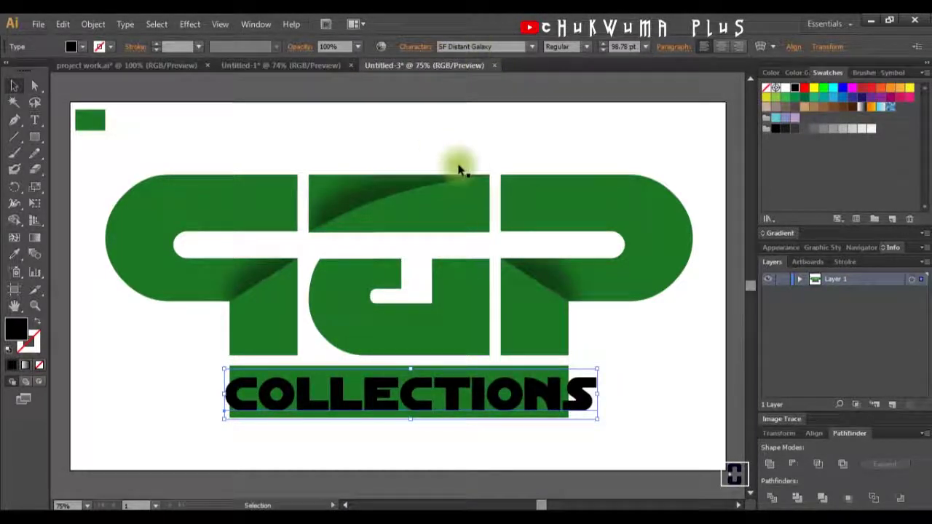
left_click_drag(557, 393, 547, 393)
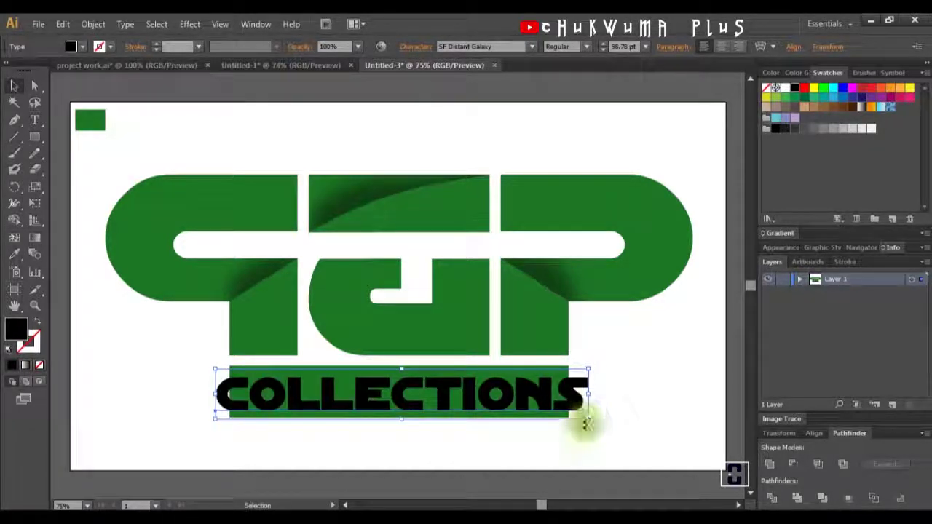
left_click_drag(589, 419, 565, 419)
left_click(553, 426)
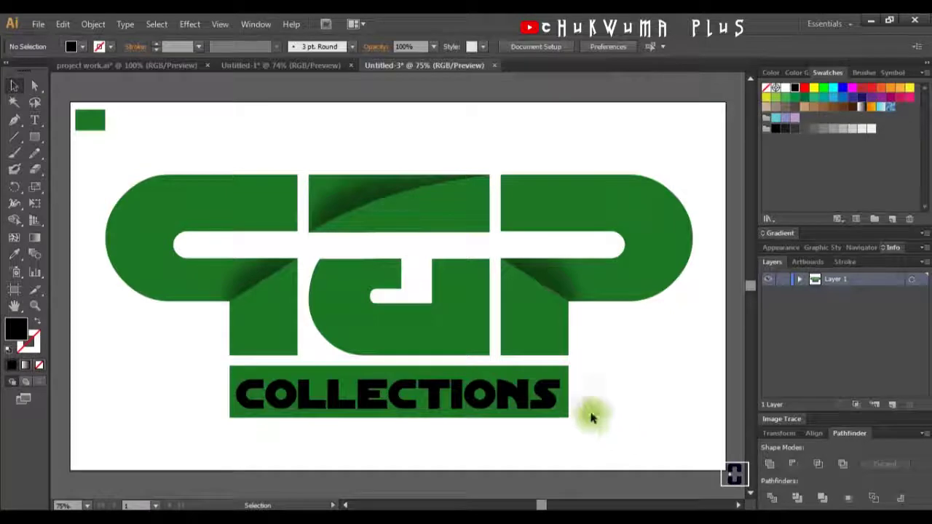
left_click(500, 411)
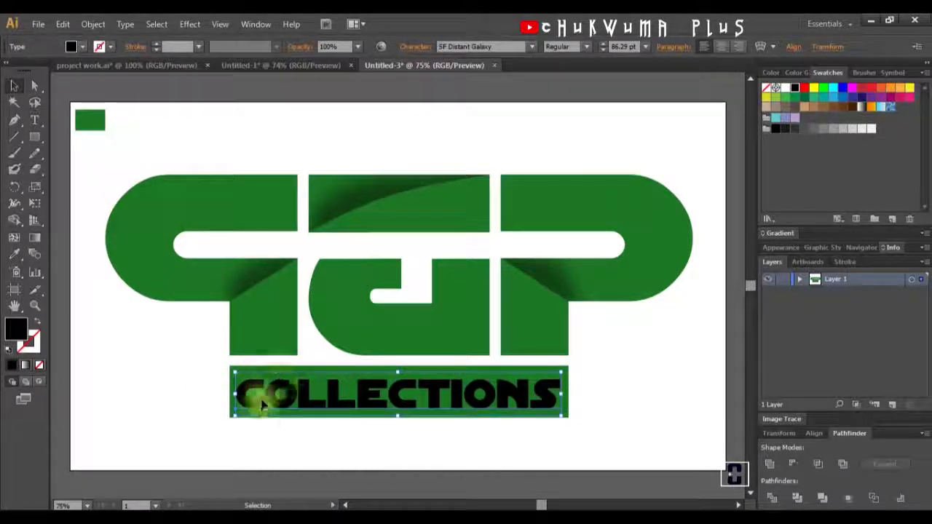
Step: Send the green bar to the back of the stacking order, behind the COLLECTIONS text
left_click(274, 464)
right_click(234, 376)
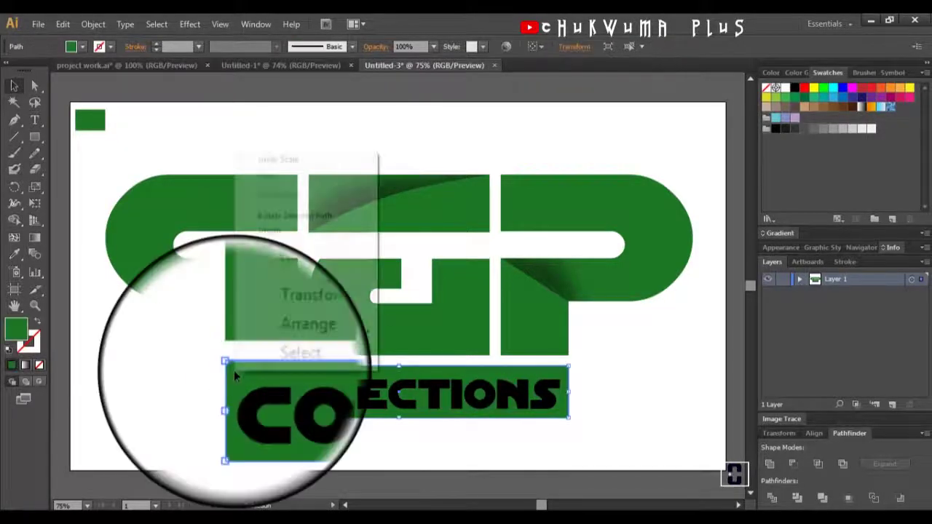
mouse_move(315, 353)
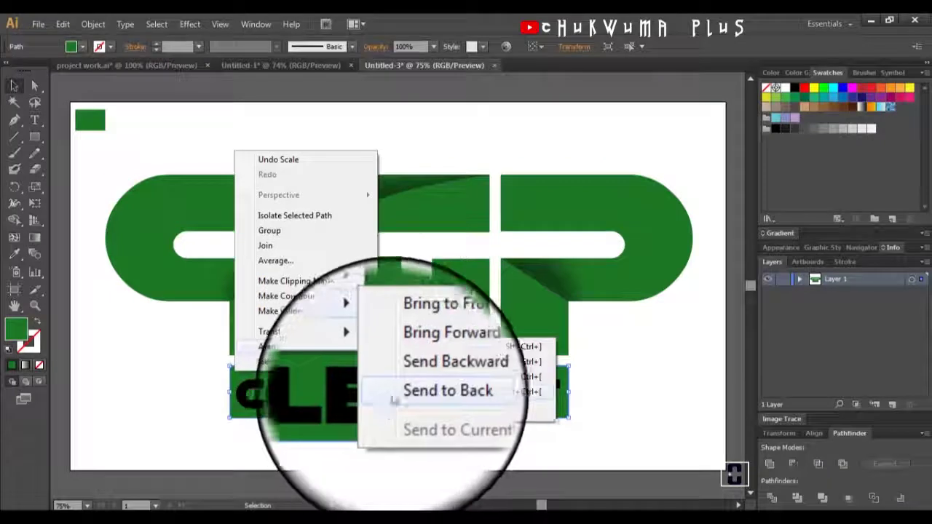
left_click(437, 391)
left_click(364, 428)
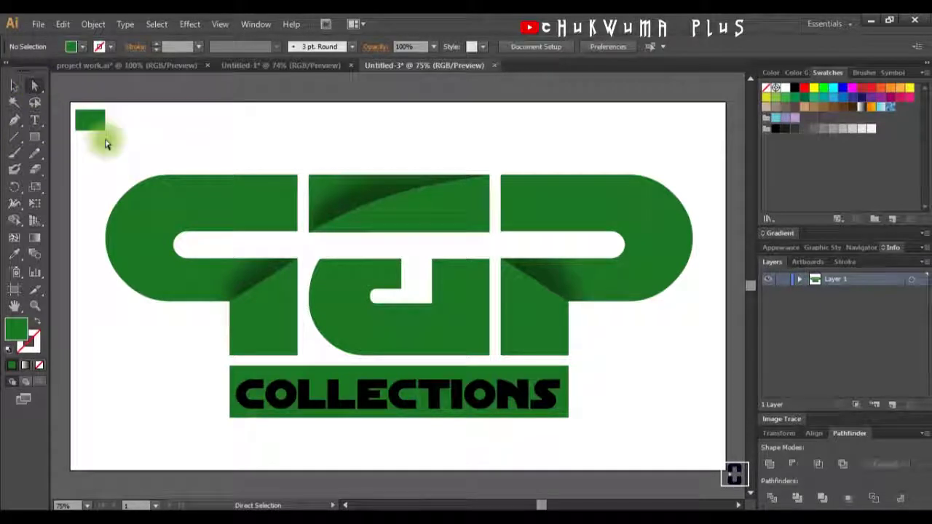
left_click(233, 367)
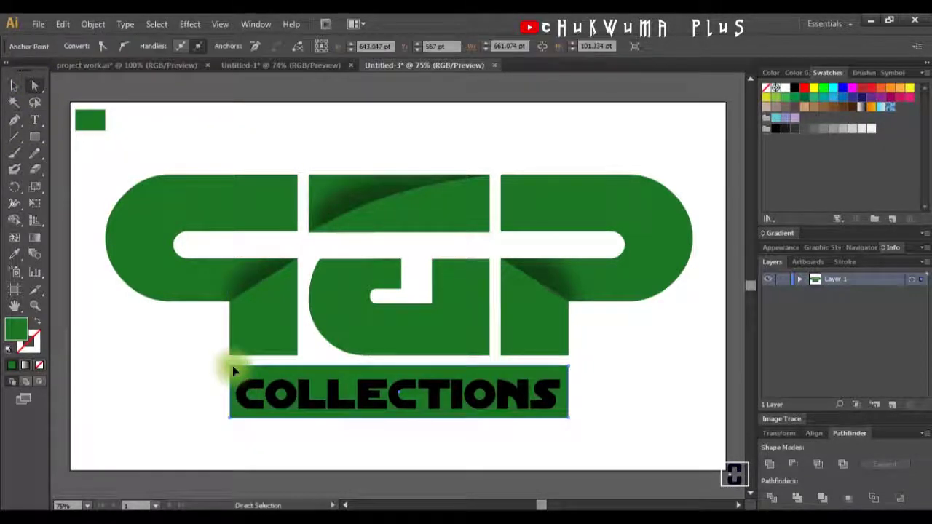
left_click(274, 393)
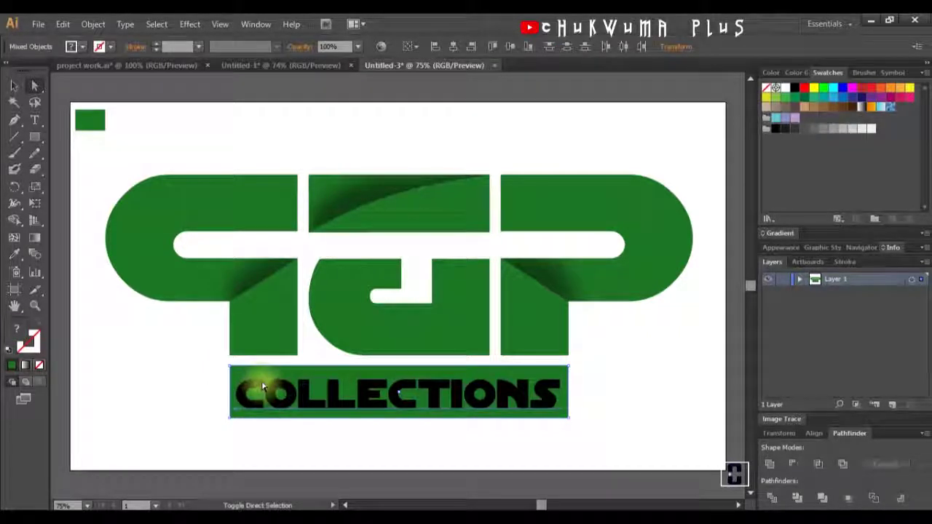
left_click(281, 386)
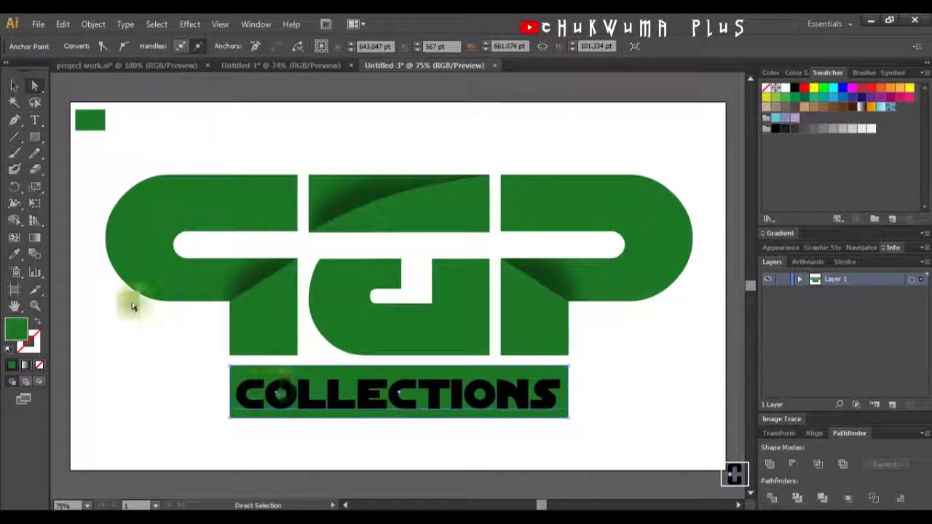
left_click(16, 85)
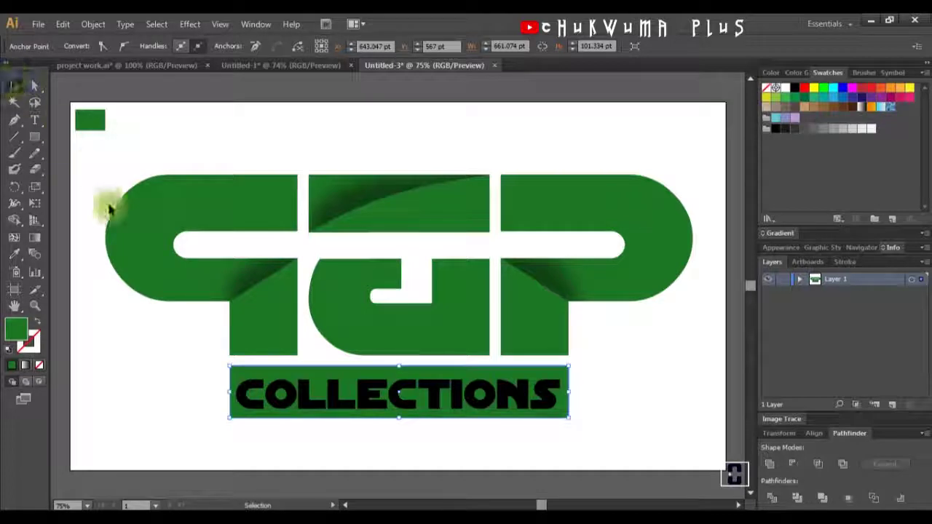
left_click(248, 388)
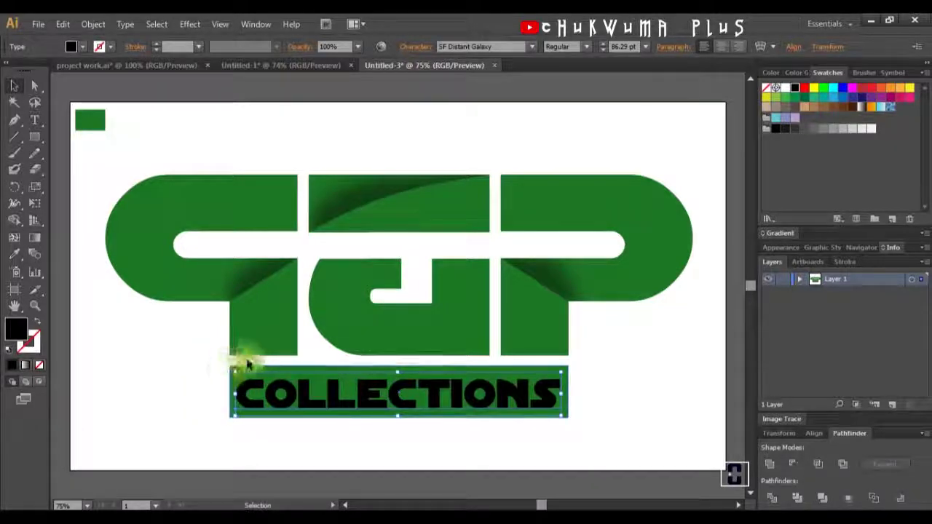
left_click(246, 370, "shift")
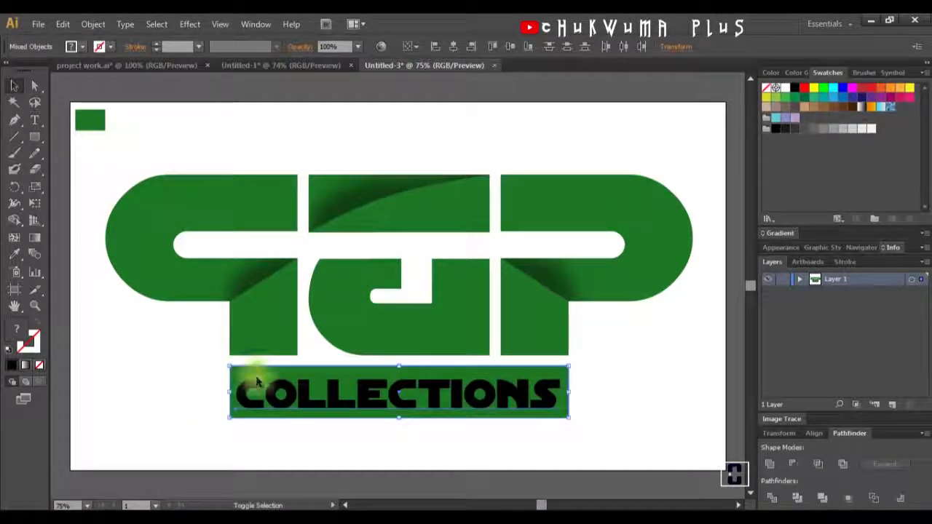
left_click(254, 383, "shift")
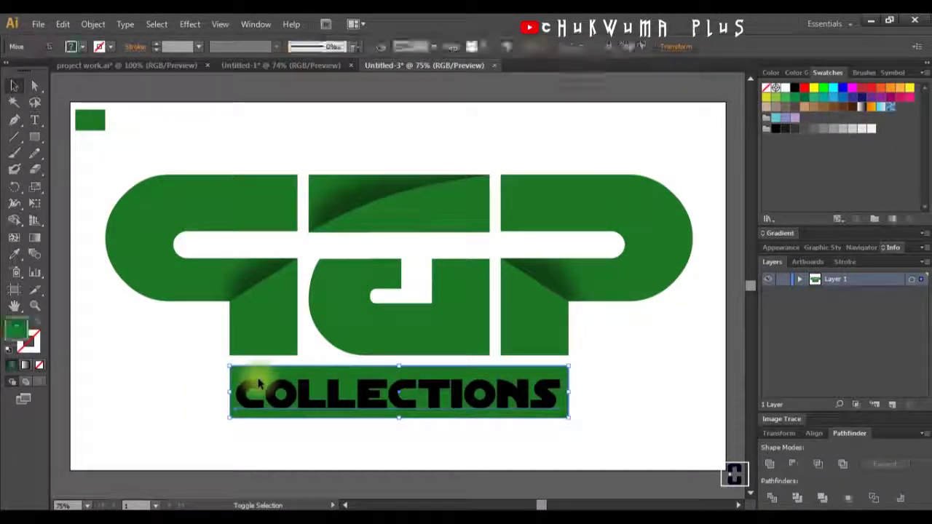
left_click(456, 412, "shift")
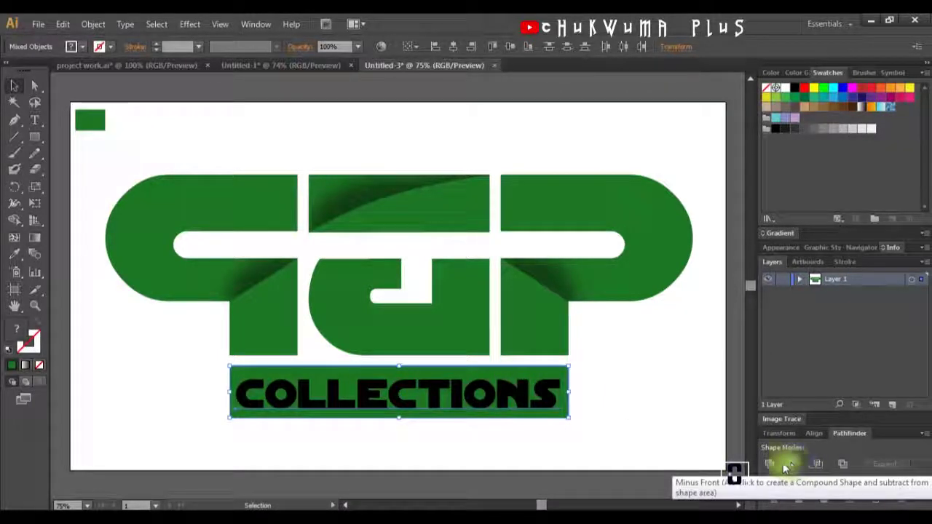
left_click(552, 399)
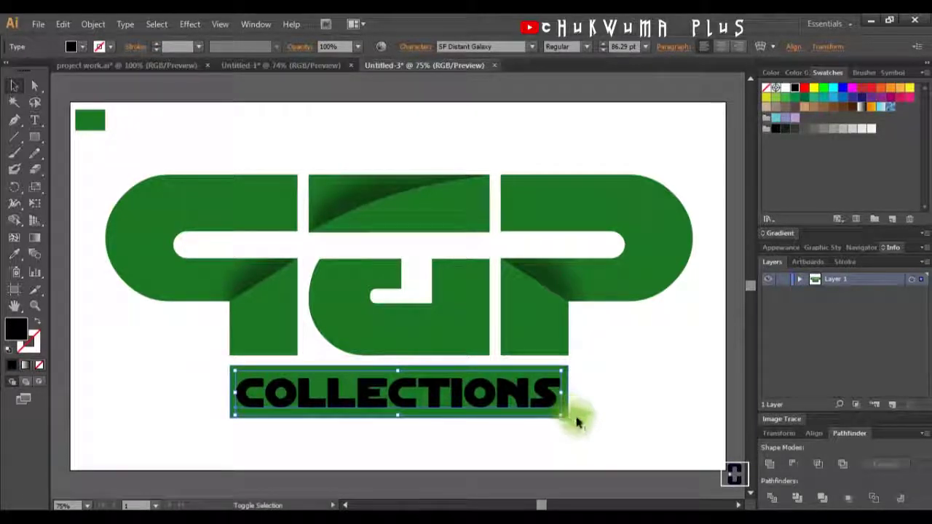
left_click(569, 418, "shift")
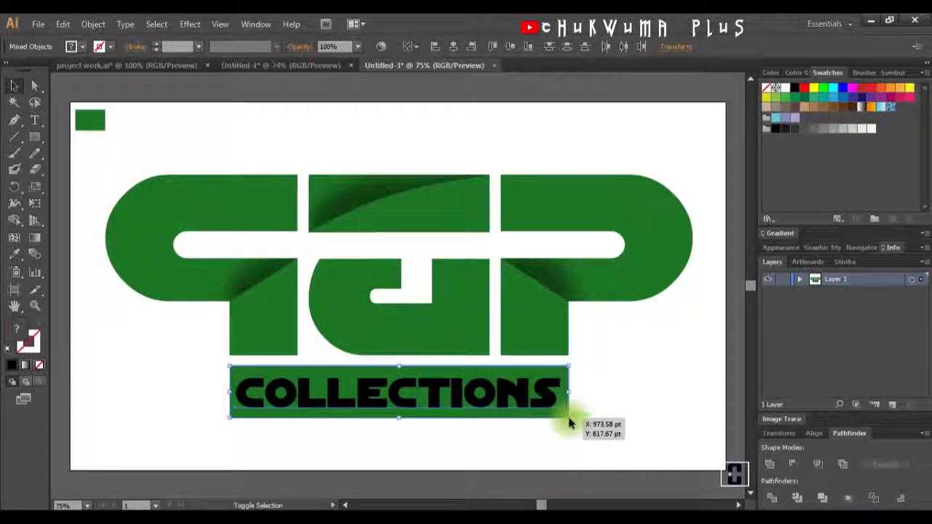
left_click(658, 393)
Step: Convert the COLLECTIONS text to outlines
left_click(522, 402)
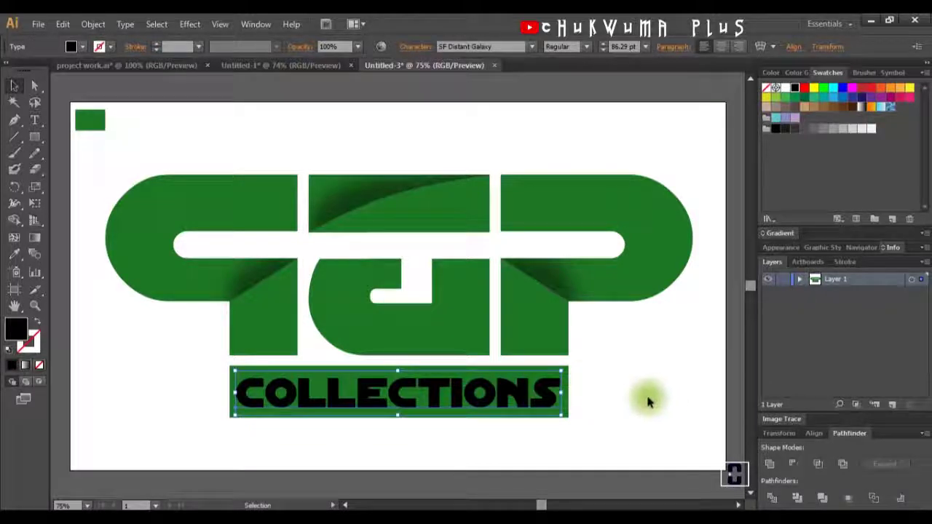
left_click(189, 24)
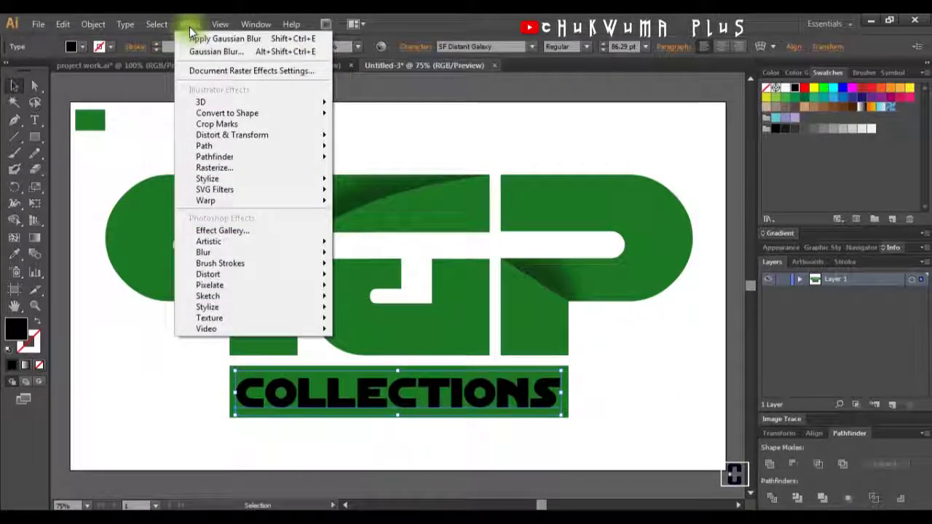
mouse_move(131, 25)
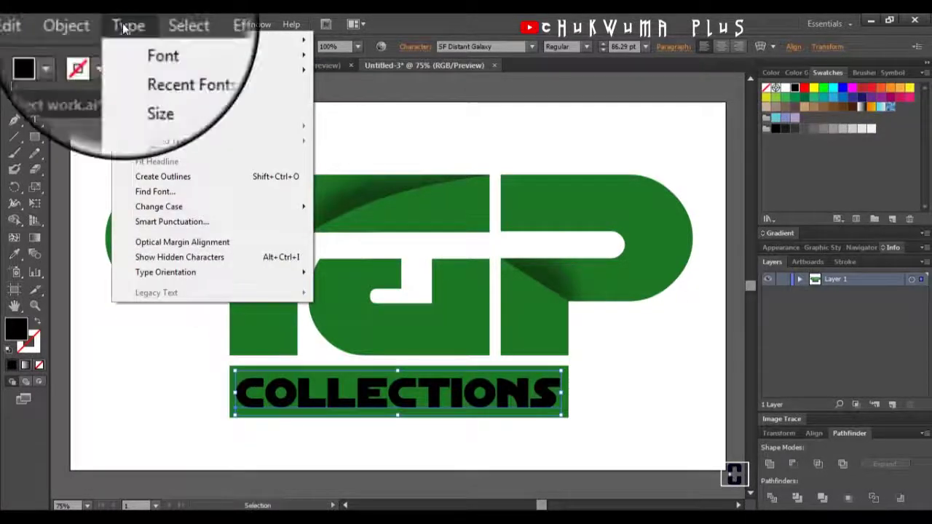
mouse_move(158, 207)
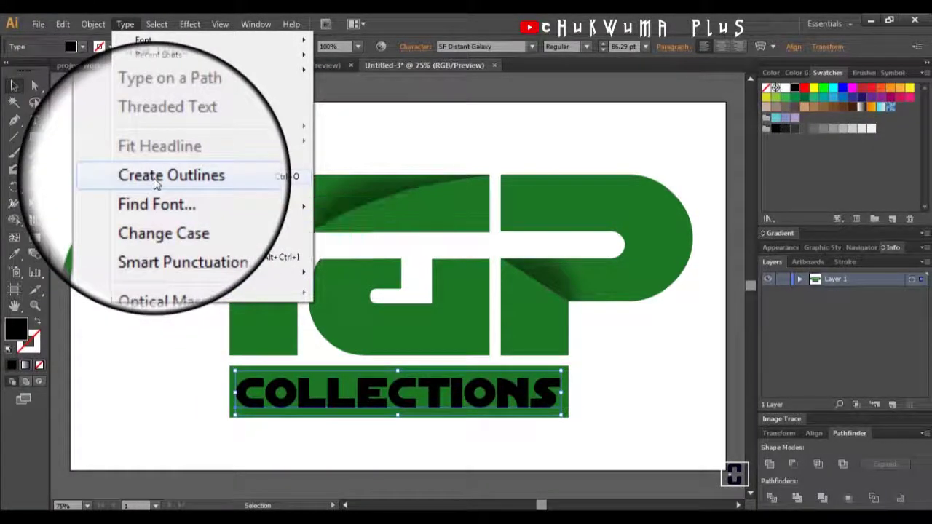
left_click(157, 176)
left_click(184, 396)
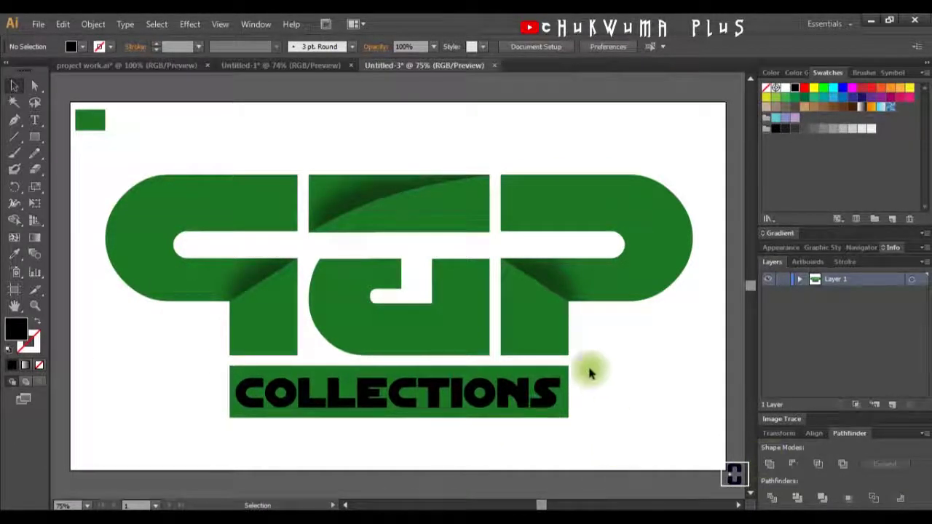
Step: Cut the outlined COLLECTIONS lettering out of the green bar with the Minus Front shape mode
left_click(568, 422)
left_click(549, 399, "shift")
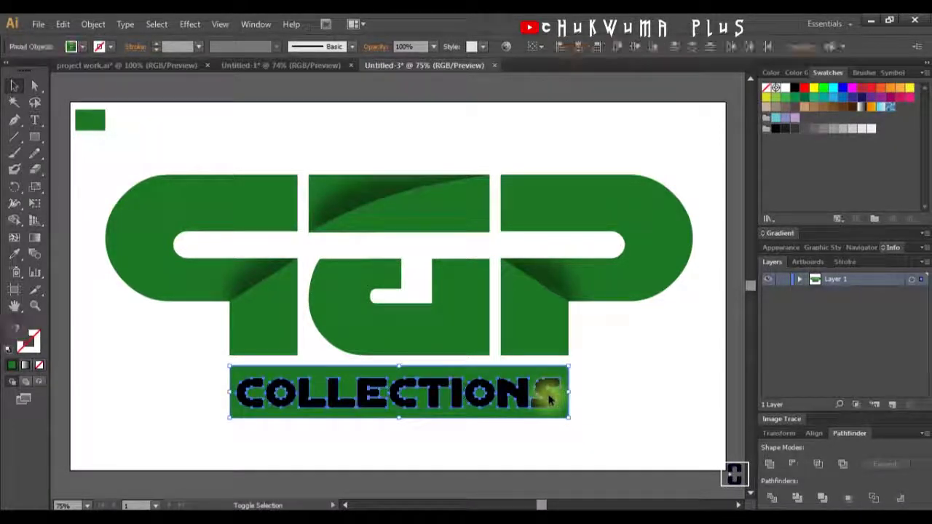
left_click(794, 467)
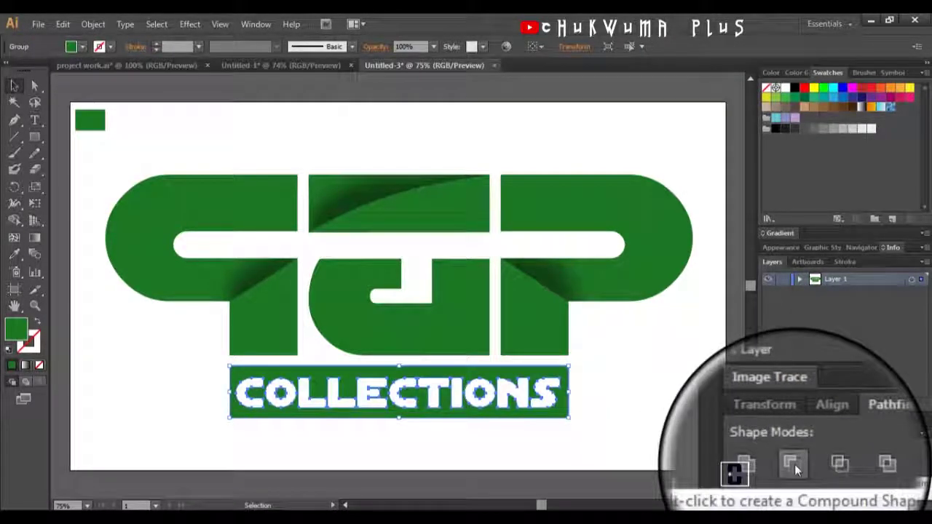
left_click(661, 425)
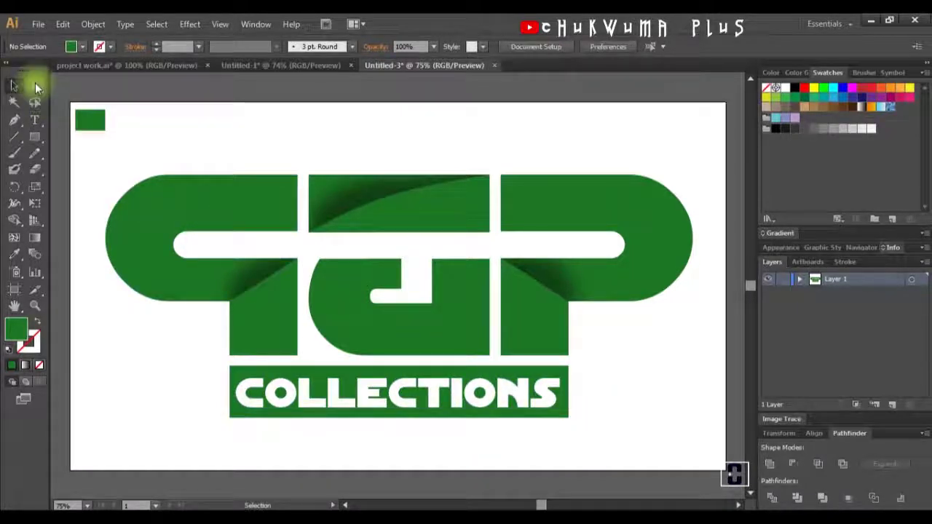
Step: Delete the green centres inside both letter Os of the cut-out COLLECTIONS lettering
left_click(278, 396)
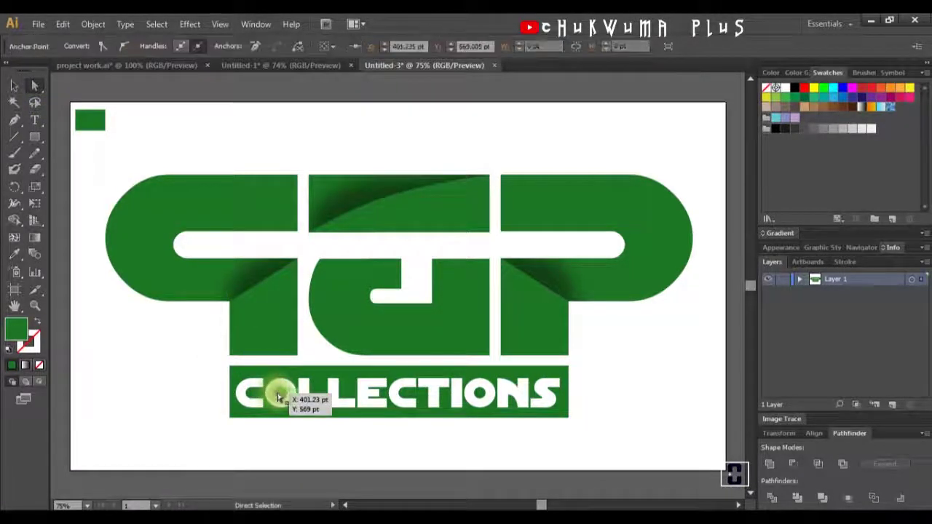
left_click(277, 396)
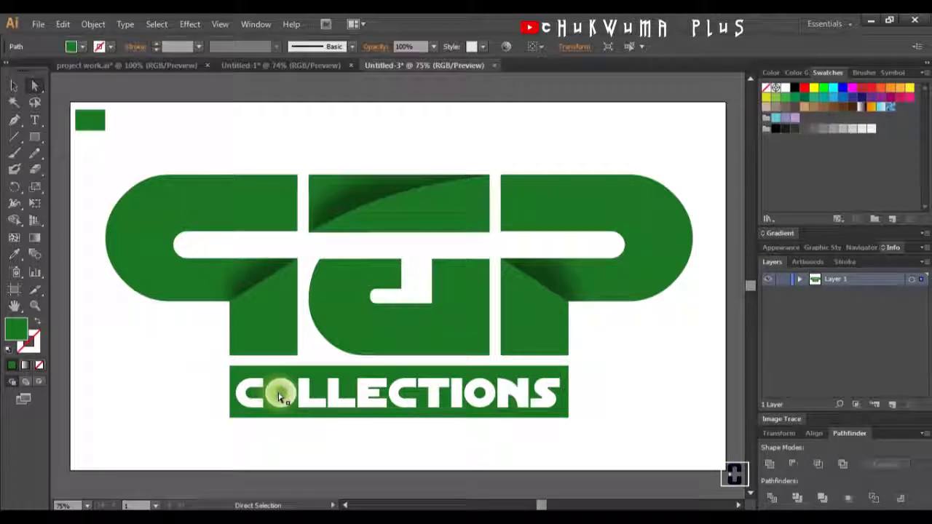
left_click(480, 399)
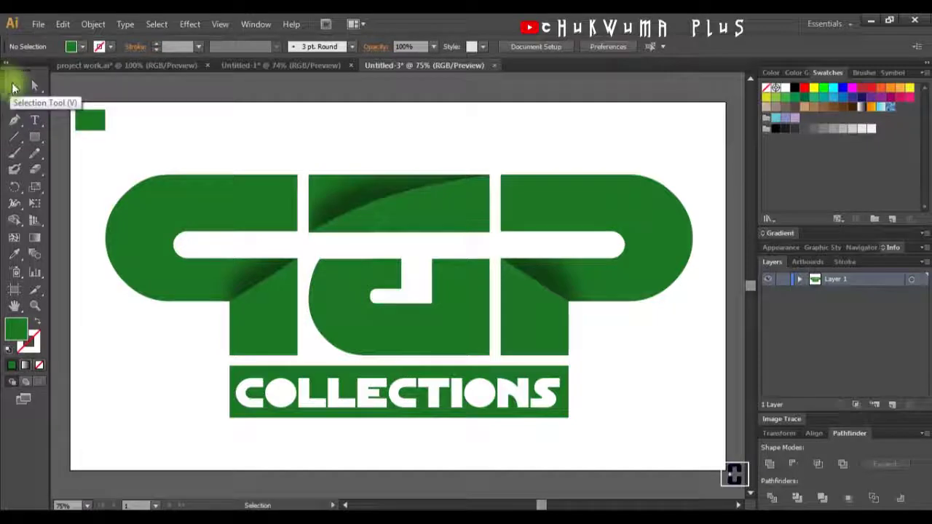
Step: Move the COLLECTIONS bar sideways as one piece and return it beneath the P stems
left_click(11, 86)
left_click(228, 391)
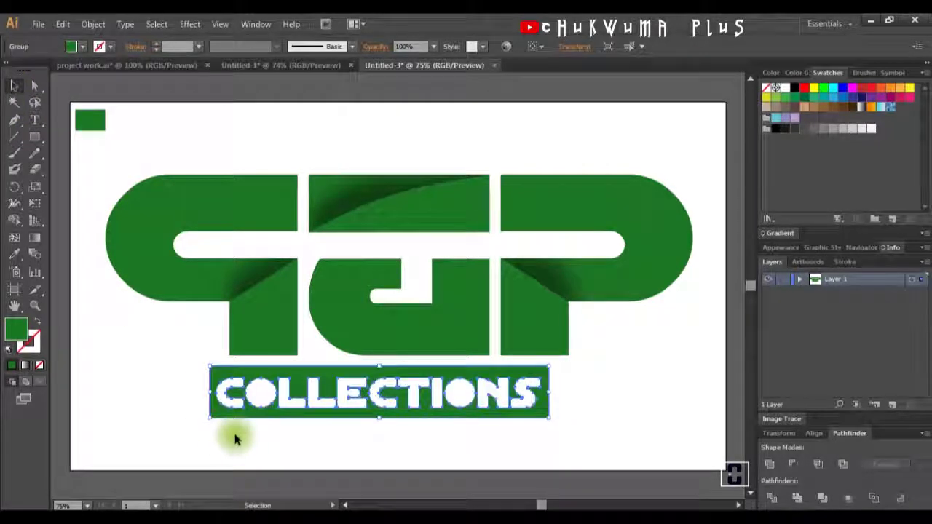
left_click_drag(234, 439, 267, 439)
left_click(275, 439)
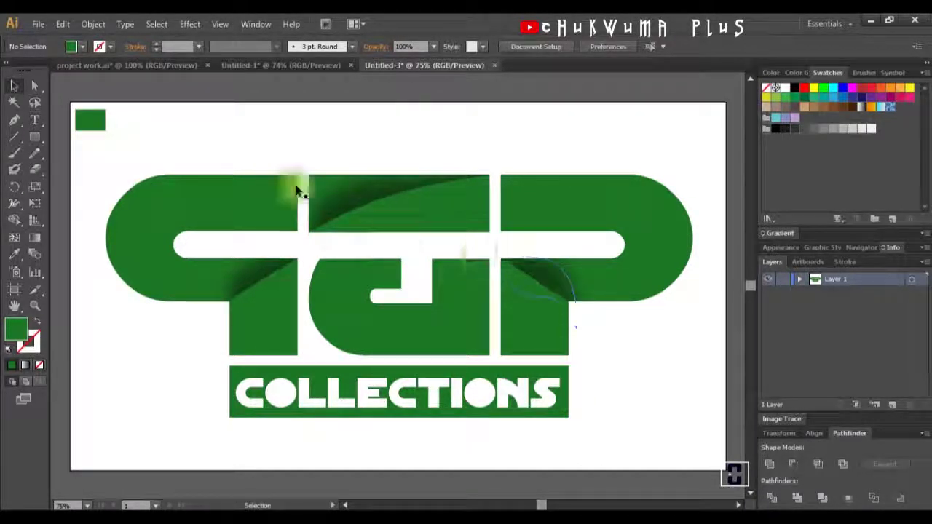
Step: Try to move the whole logo together with its masked shadows, and undo the move
left_click_drag(80, 143, 712, 452)
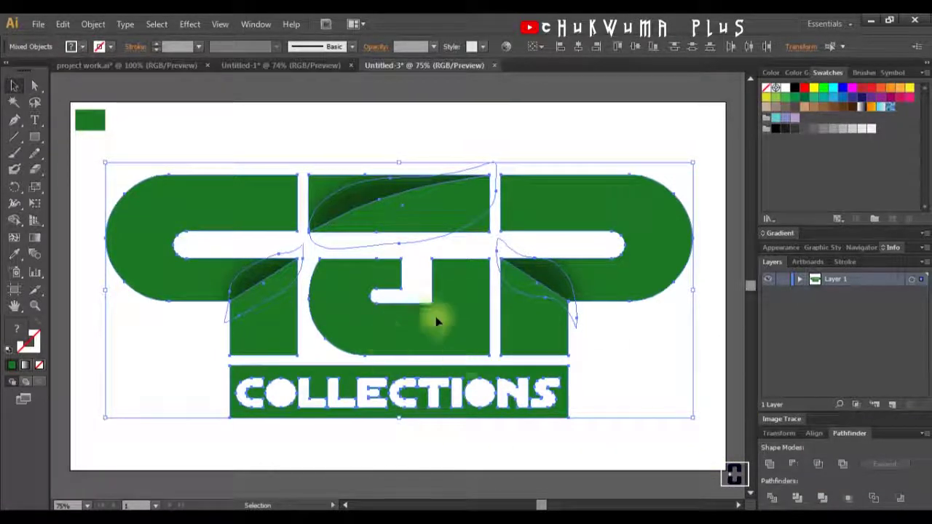
left_click_drag(427, 321, 356, 339)
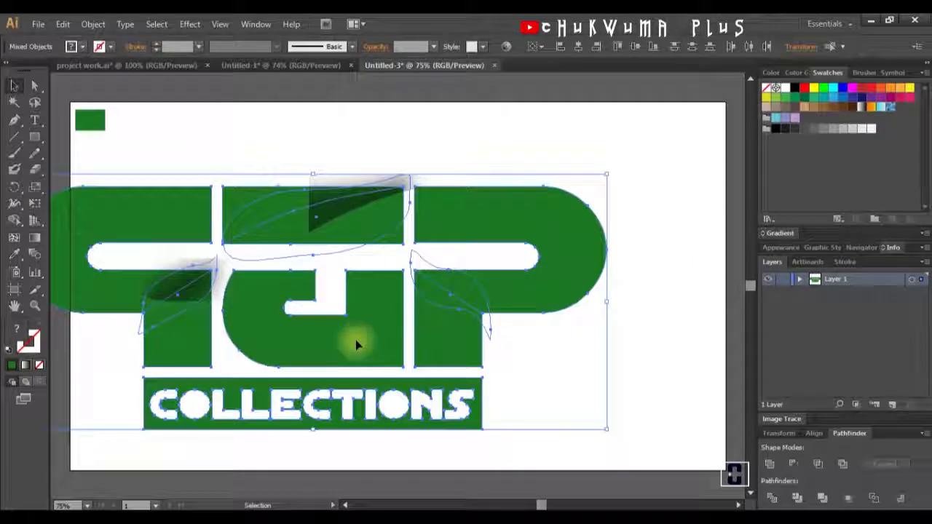
left_click(336, 150)
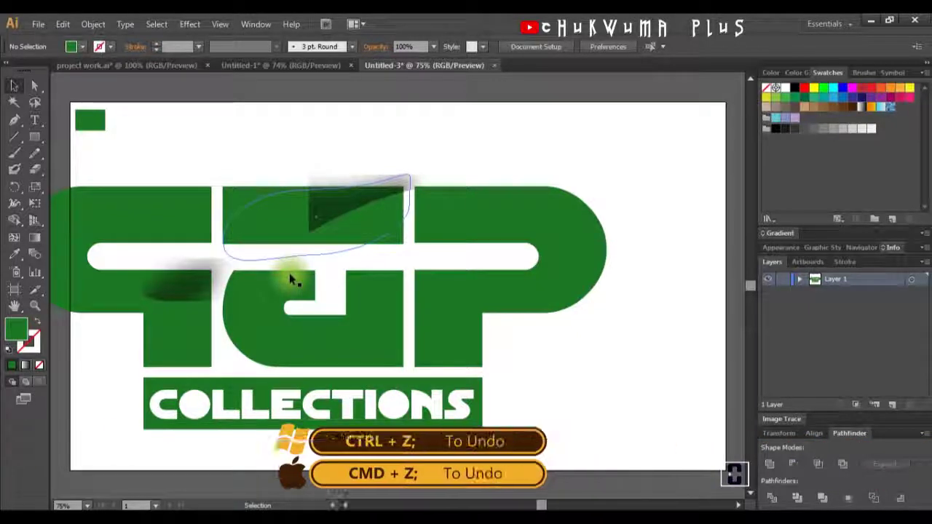
key("ctrl+z")
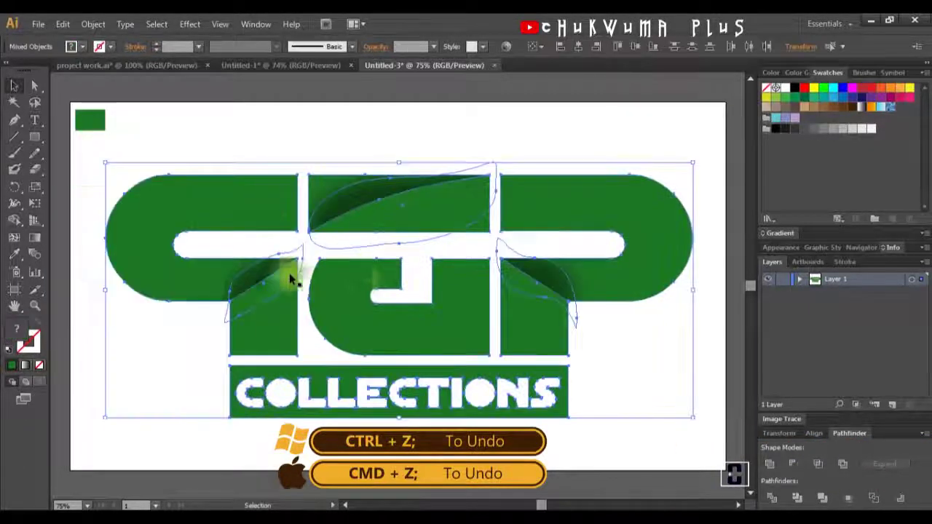
left_click(411, 147)
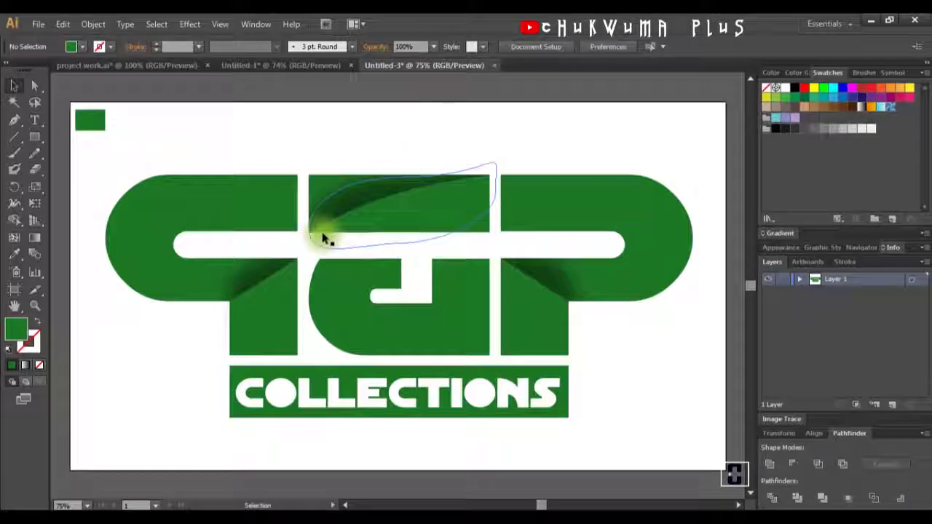
Step: Link the opacity masks to their blurred shadows on the left P, the ampersand's upper piece and the right P
left_click(283, 276)
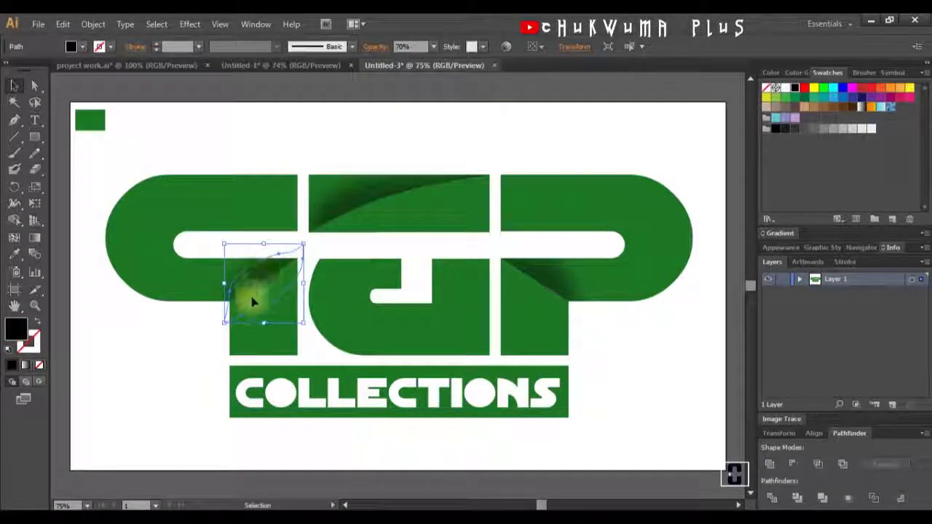
left_click(379, 45)
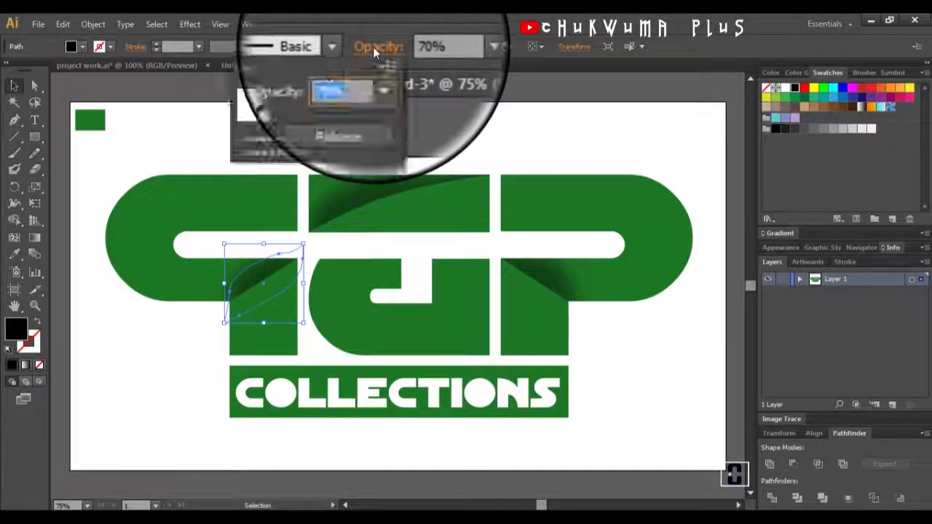
left_click(345, 96)
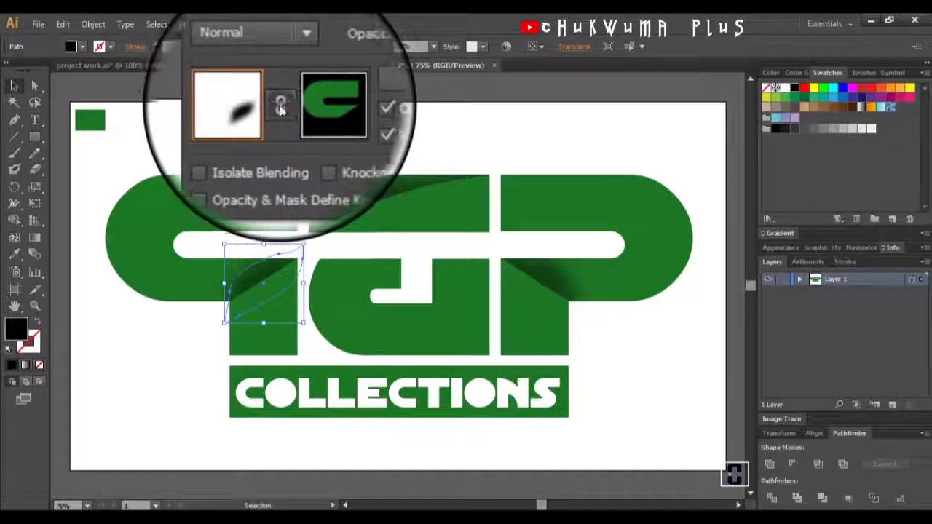
left_click(368, 203)
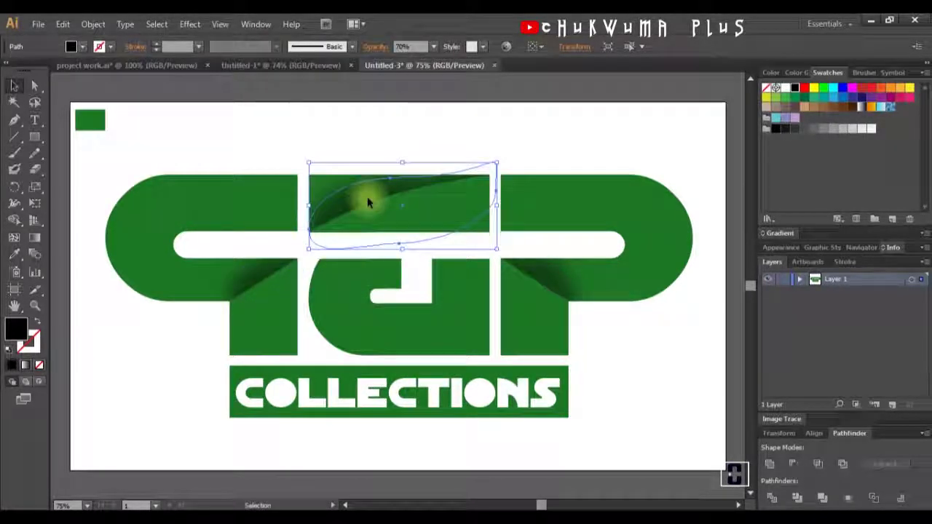
left_click(374, 45)
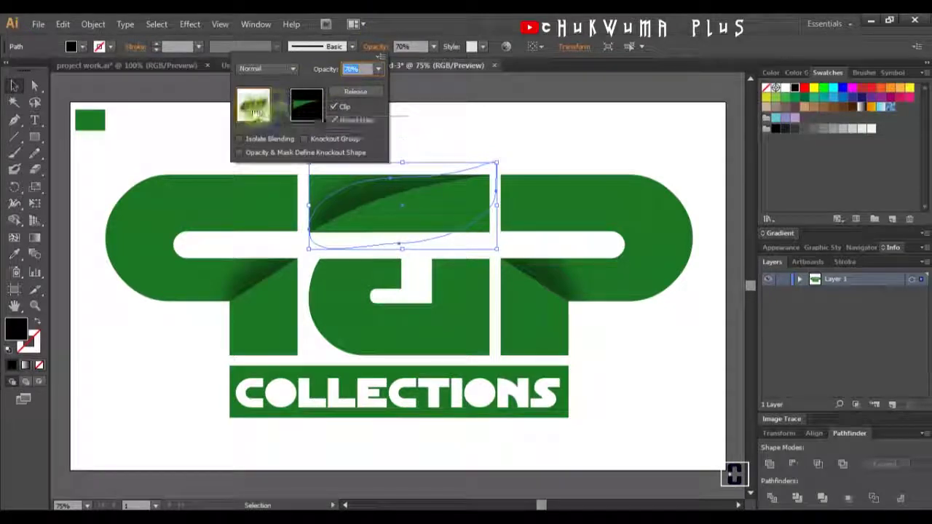
left_click(556, 270)
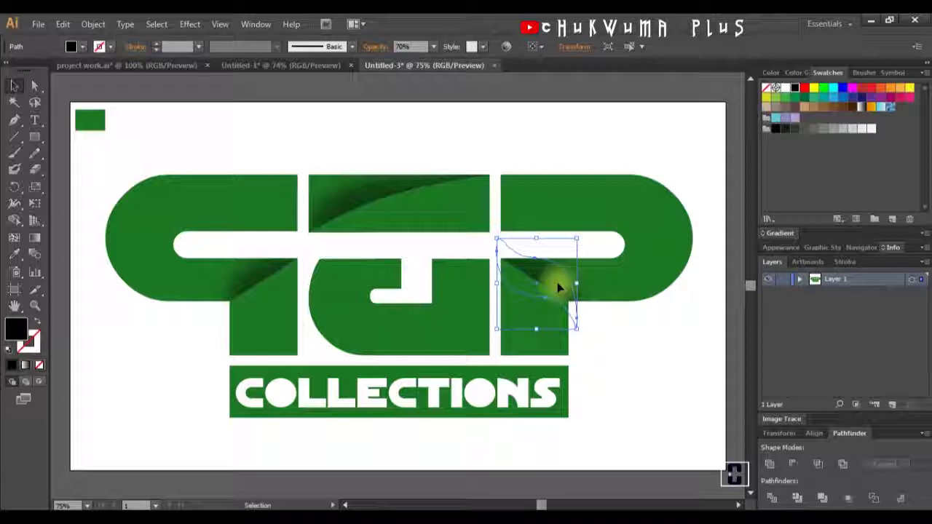
left_click(378, 48)
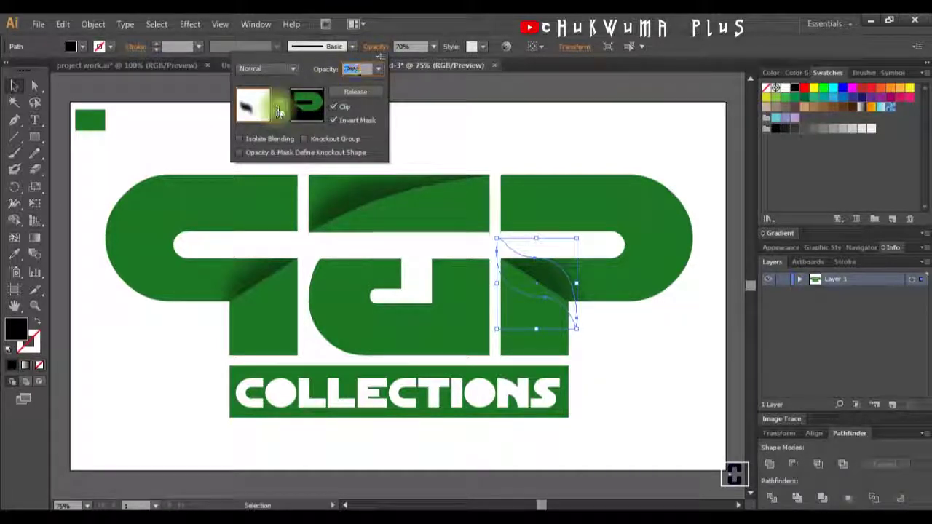
left_click(645, 401)
left_click_drag(534, 293, 519, 267)
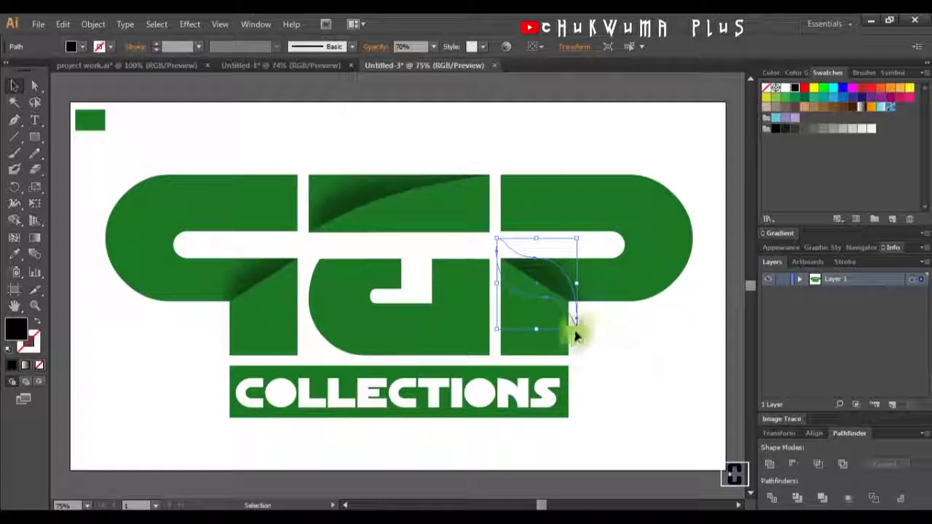
key("ctrl+alt+bracketleft")
Step: Group all the logo letters, their masked shadows and the COLLECTIONS bar into one object, leaving out the small green swatch square
left_click_drag(84, 138, 709, 441)
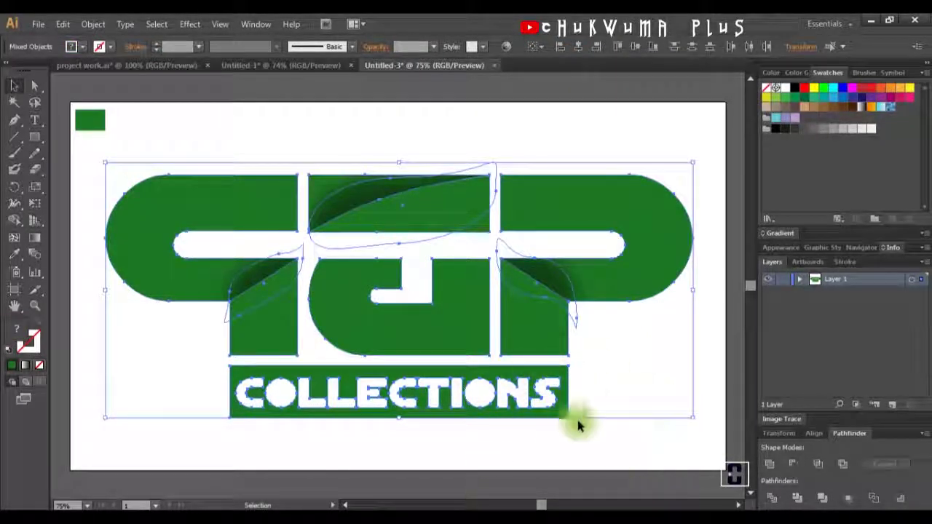
left_click(61, 24)
mouse_move(93, 24)
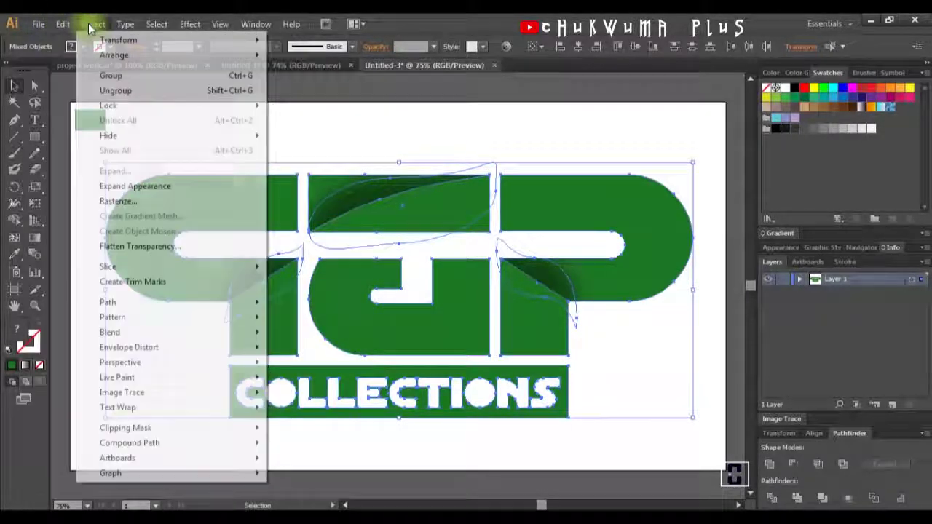
left_click(110, 75)
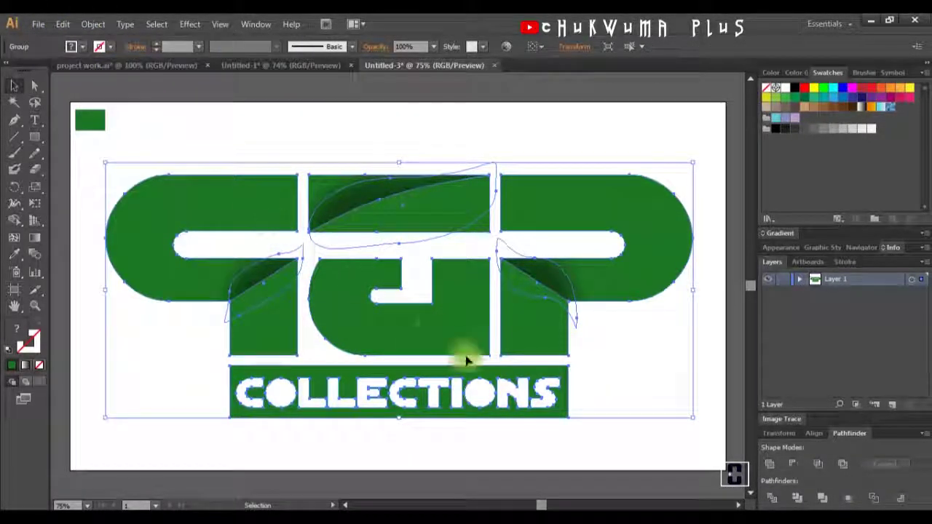
left_click(608, 417)
left_click(566, 408)
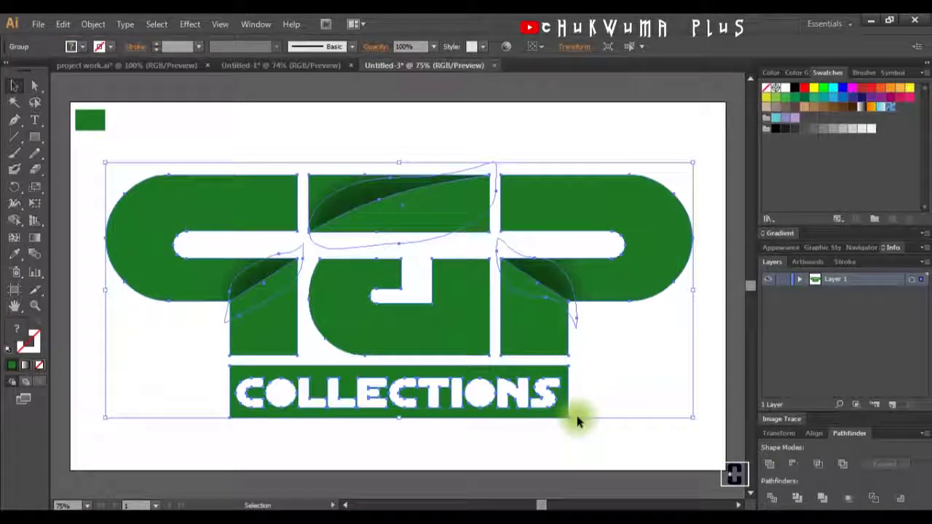
left_click(620, 420)
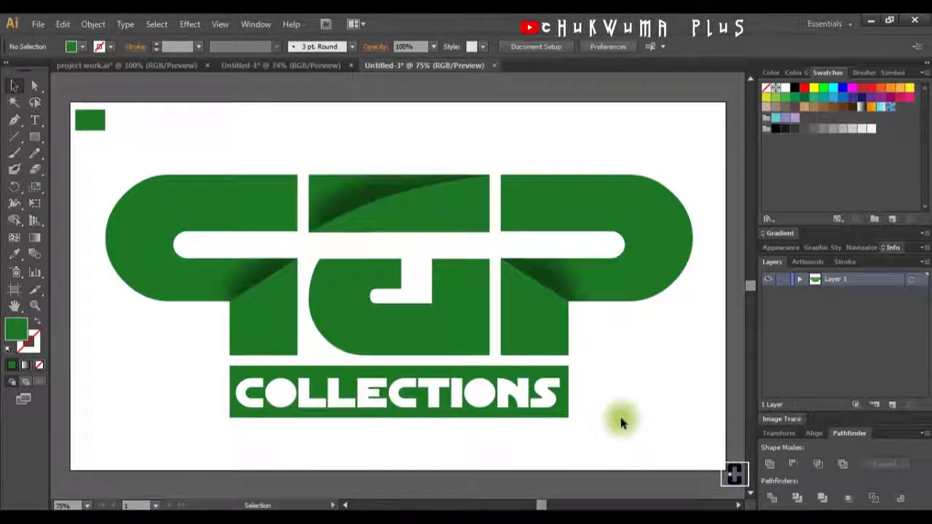
Step: Move the grouped logo around as one piece and place it slightly higher and further right on the artboard
left_click(562, 417)
left_click_drag(561, 398, 572, 277)
left_click(551, 401)
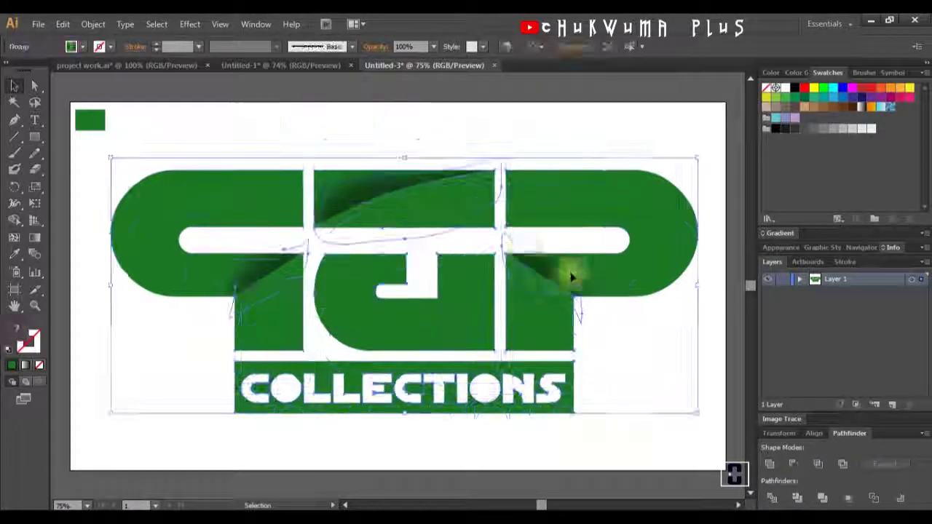
left_click(622, 376)
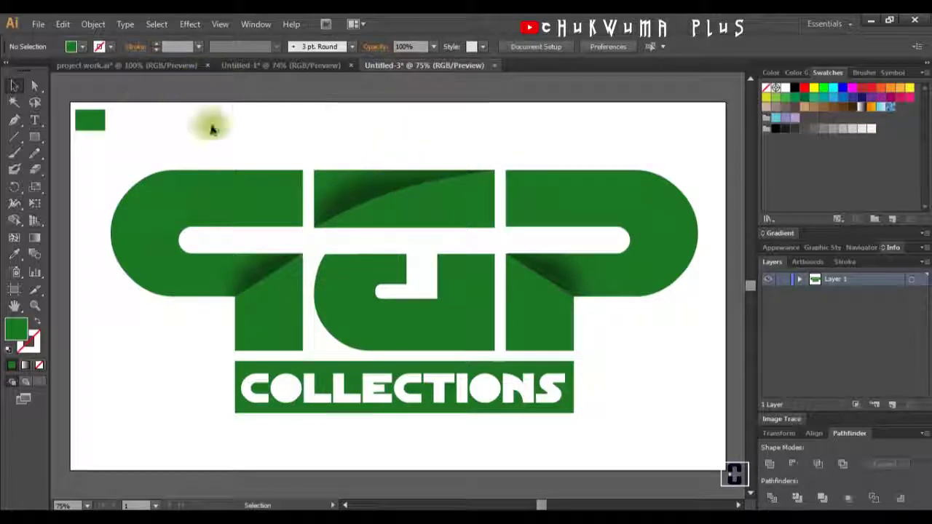
Step: Paste the copied radial-gradient rectangle in front over the artboard and send it to the back behind the logo
left_click(64, 25)
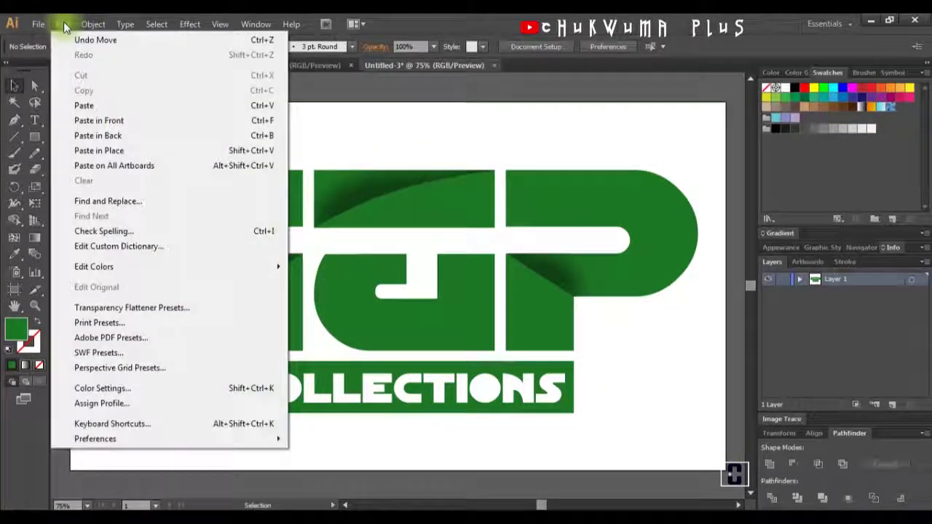
left_click(95, 120)
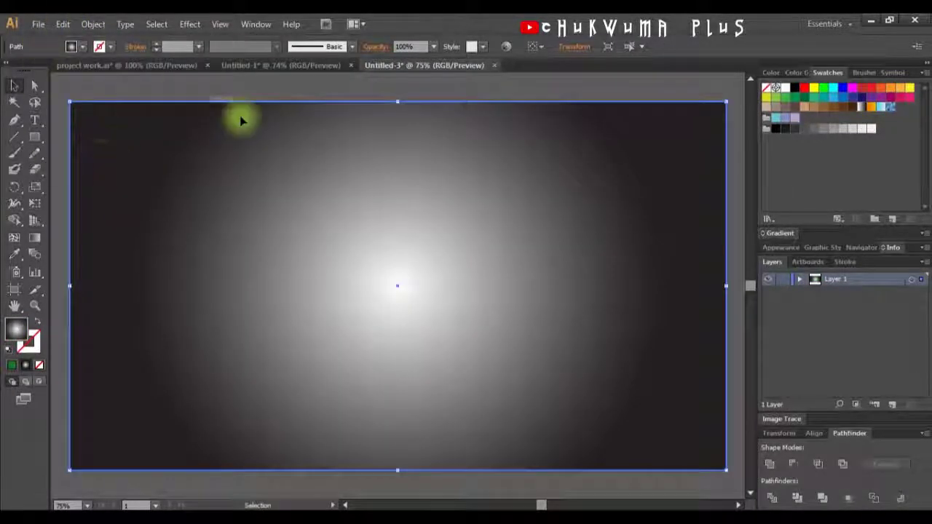
right_click(463, 216)
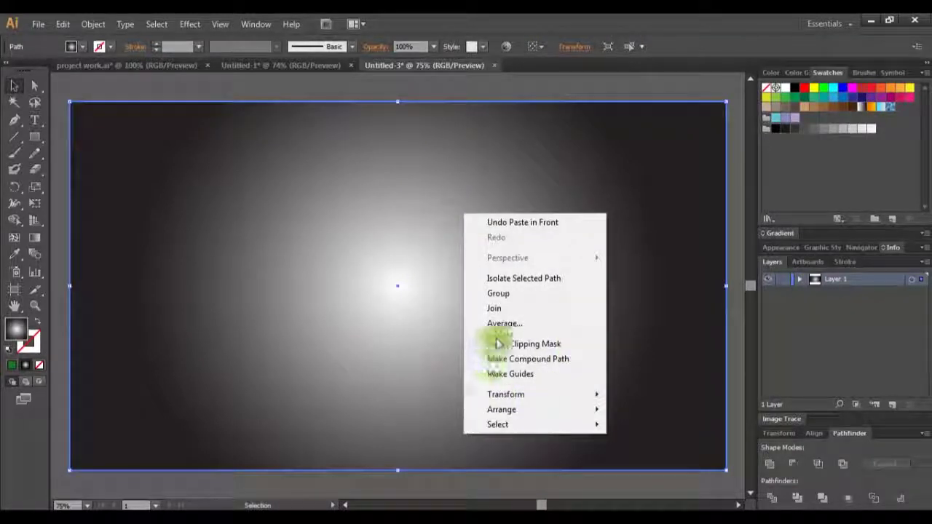
mouse_move(512, 410)
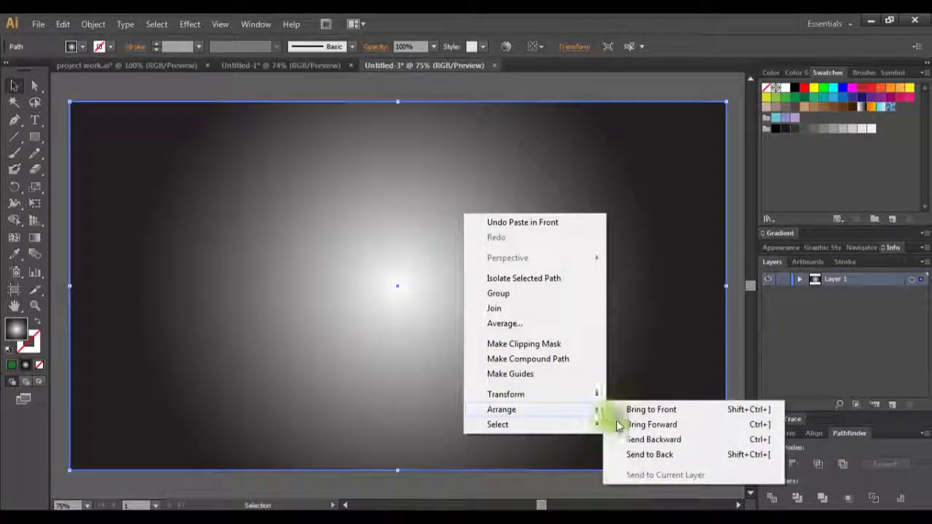
left_click(641, 454)
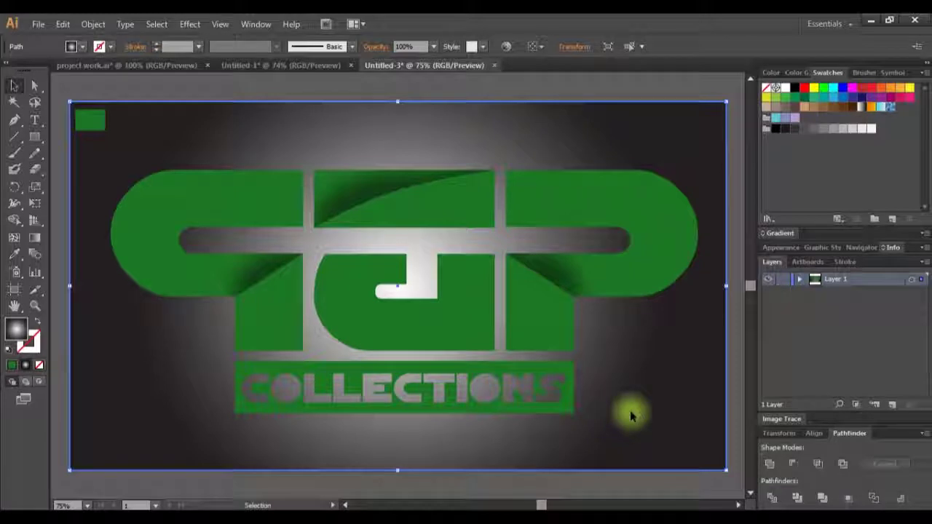